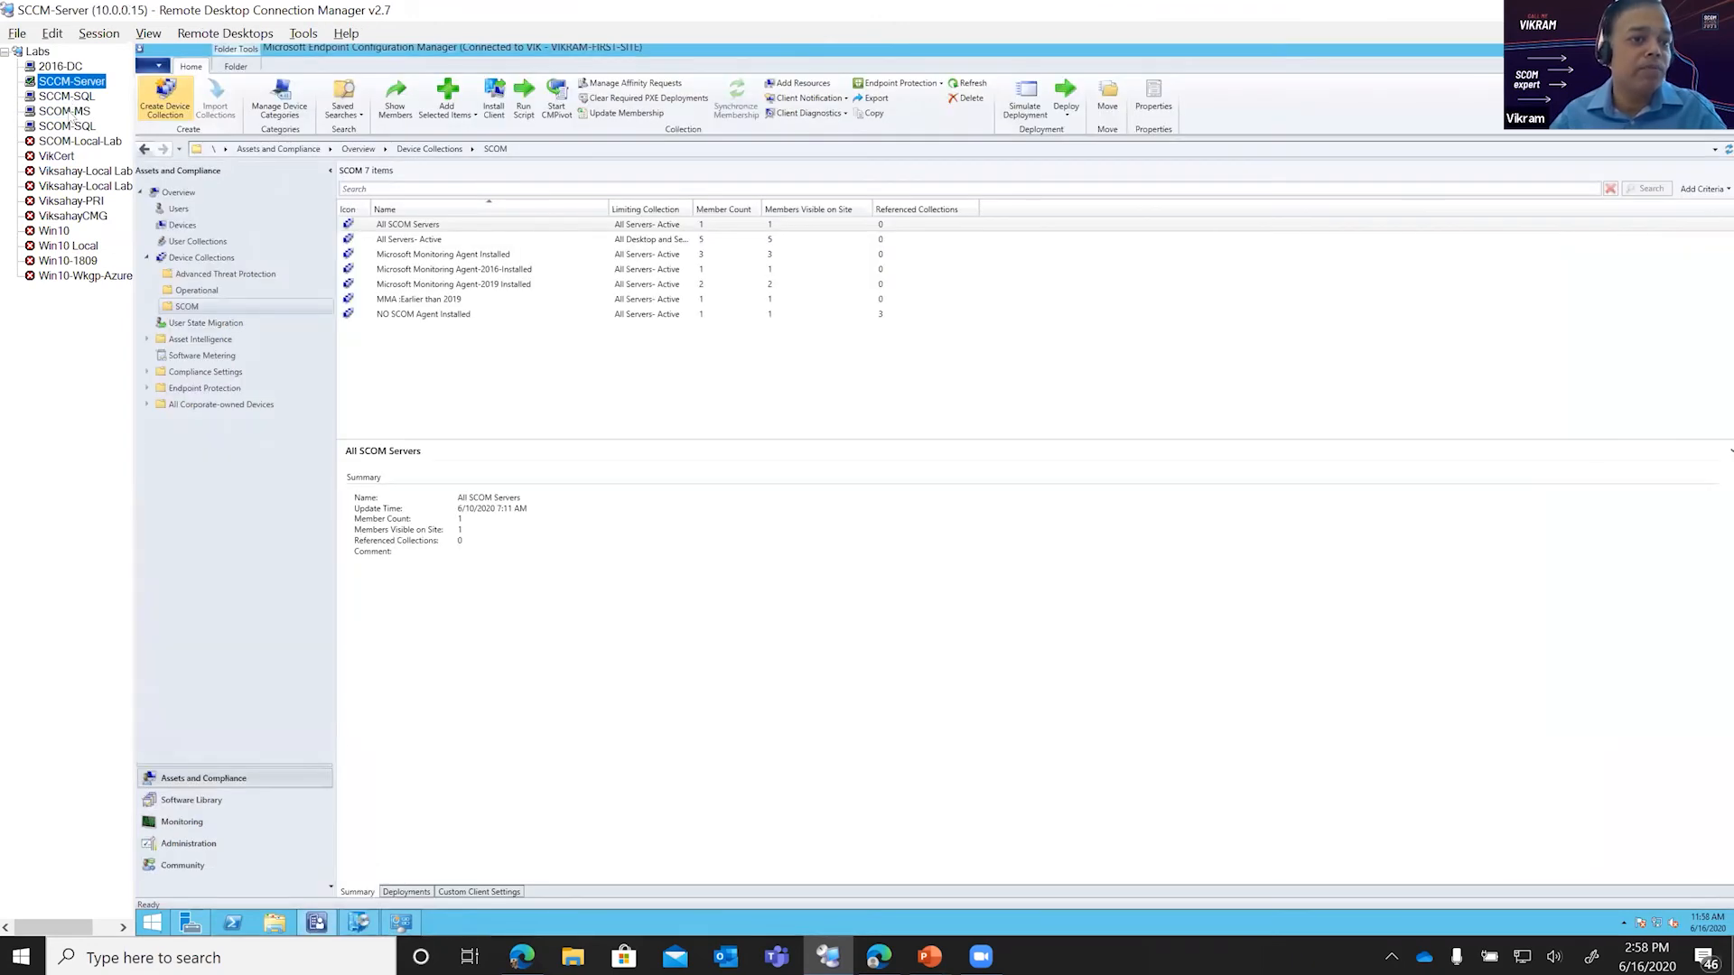
Step: Switch to the SCOM-MS session and review the management servers and the agent-managed computers in Operations Manager
click(65, 111)
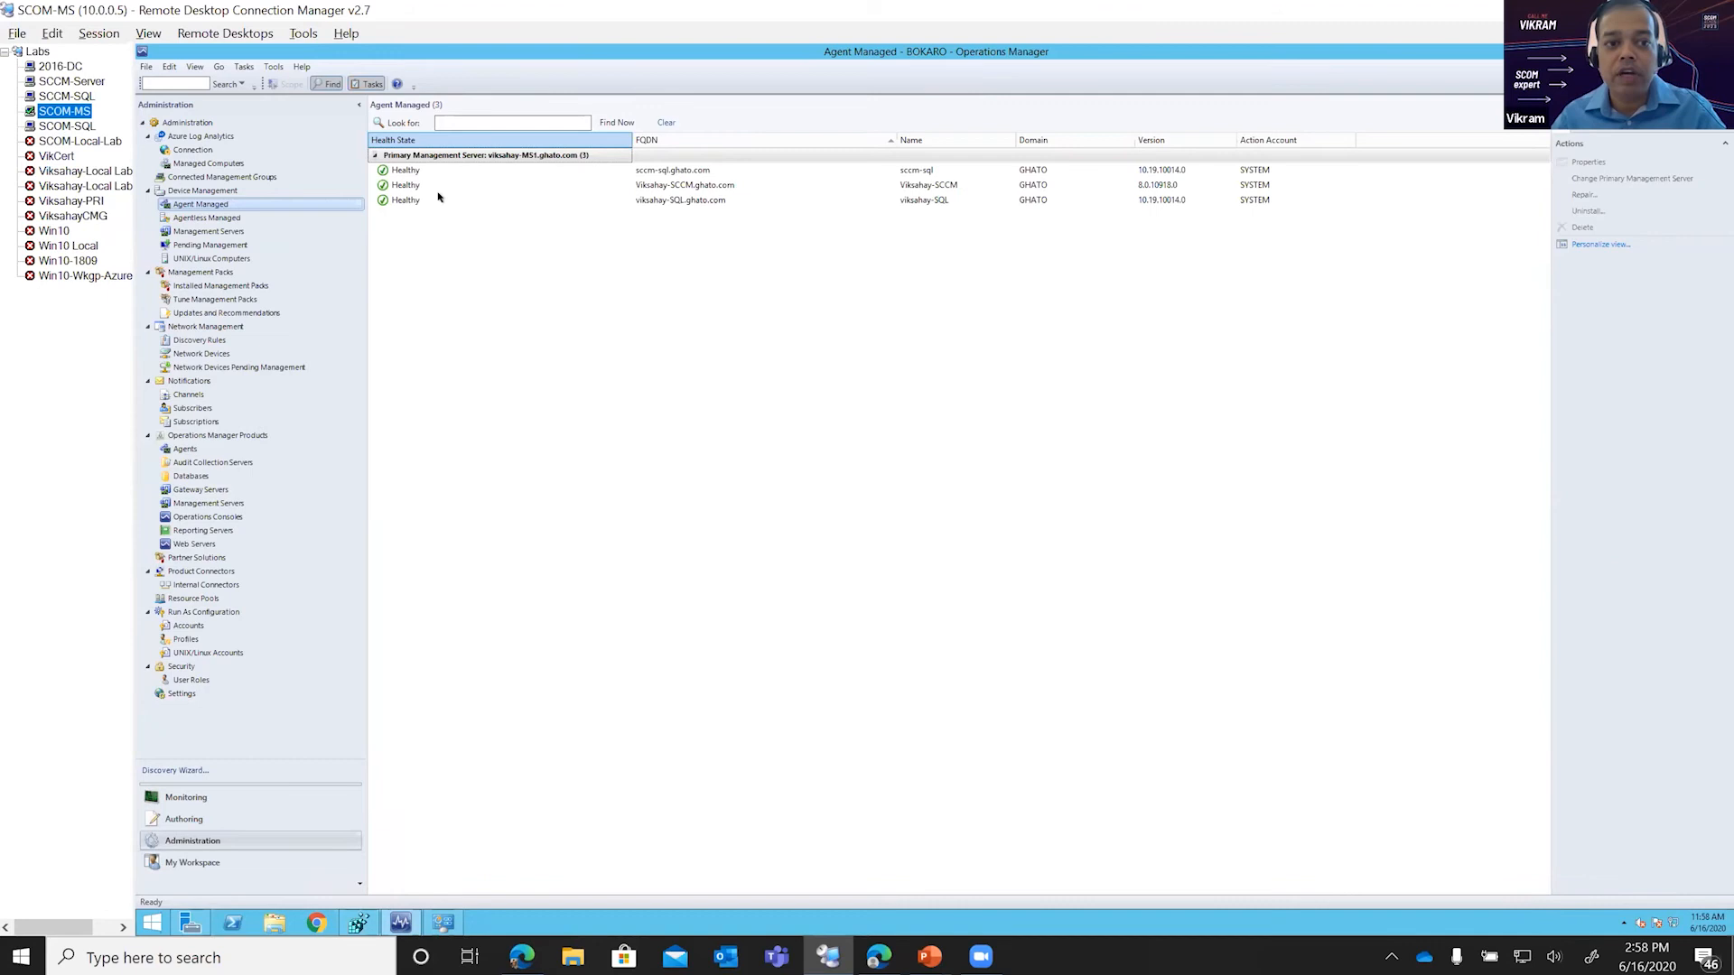
click(206, 232)
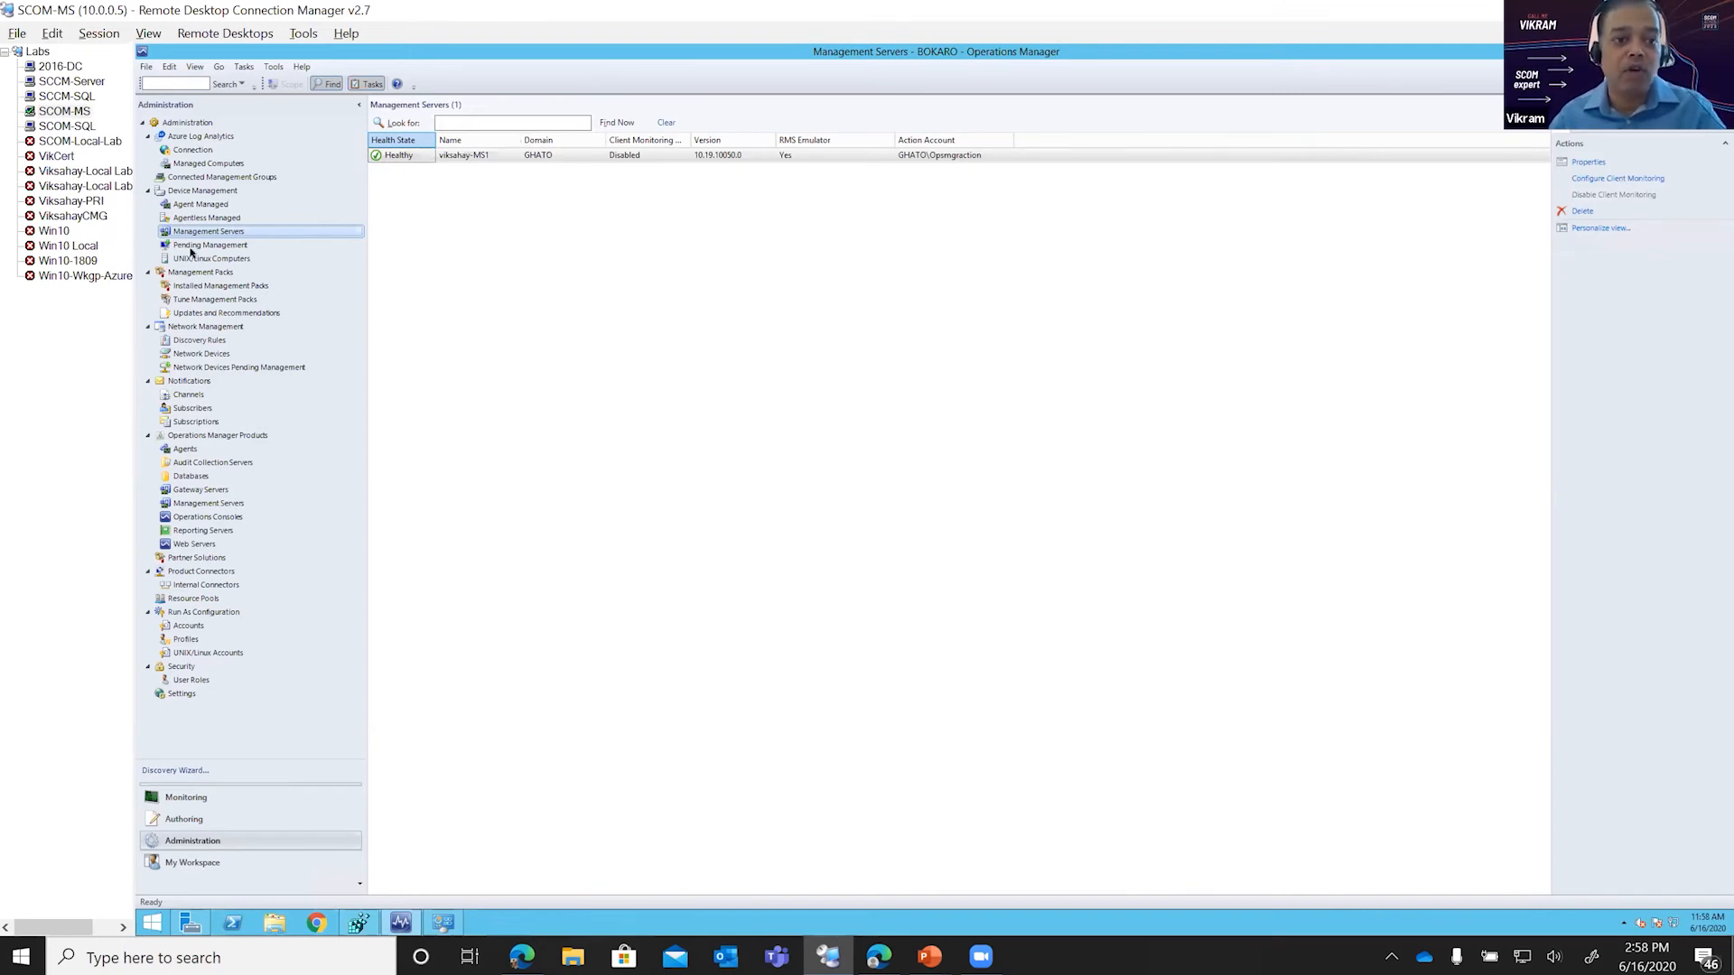
click(201, 205)
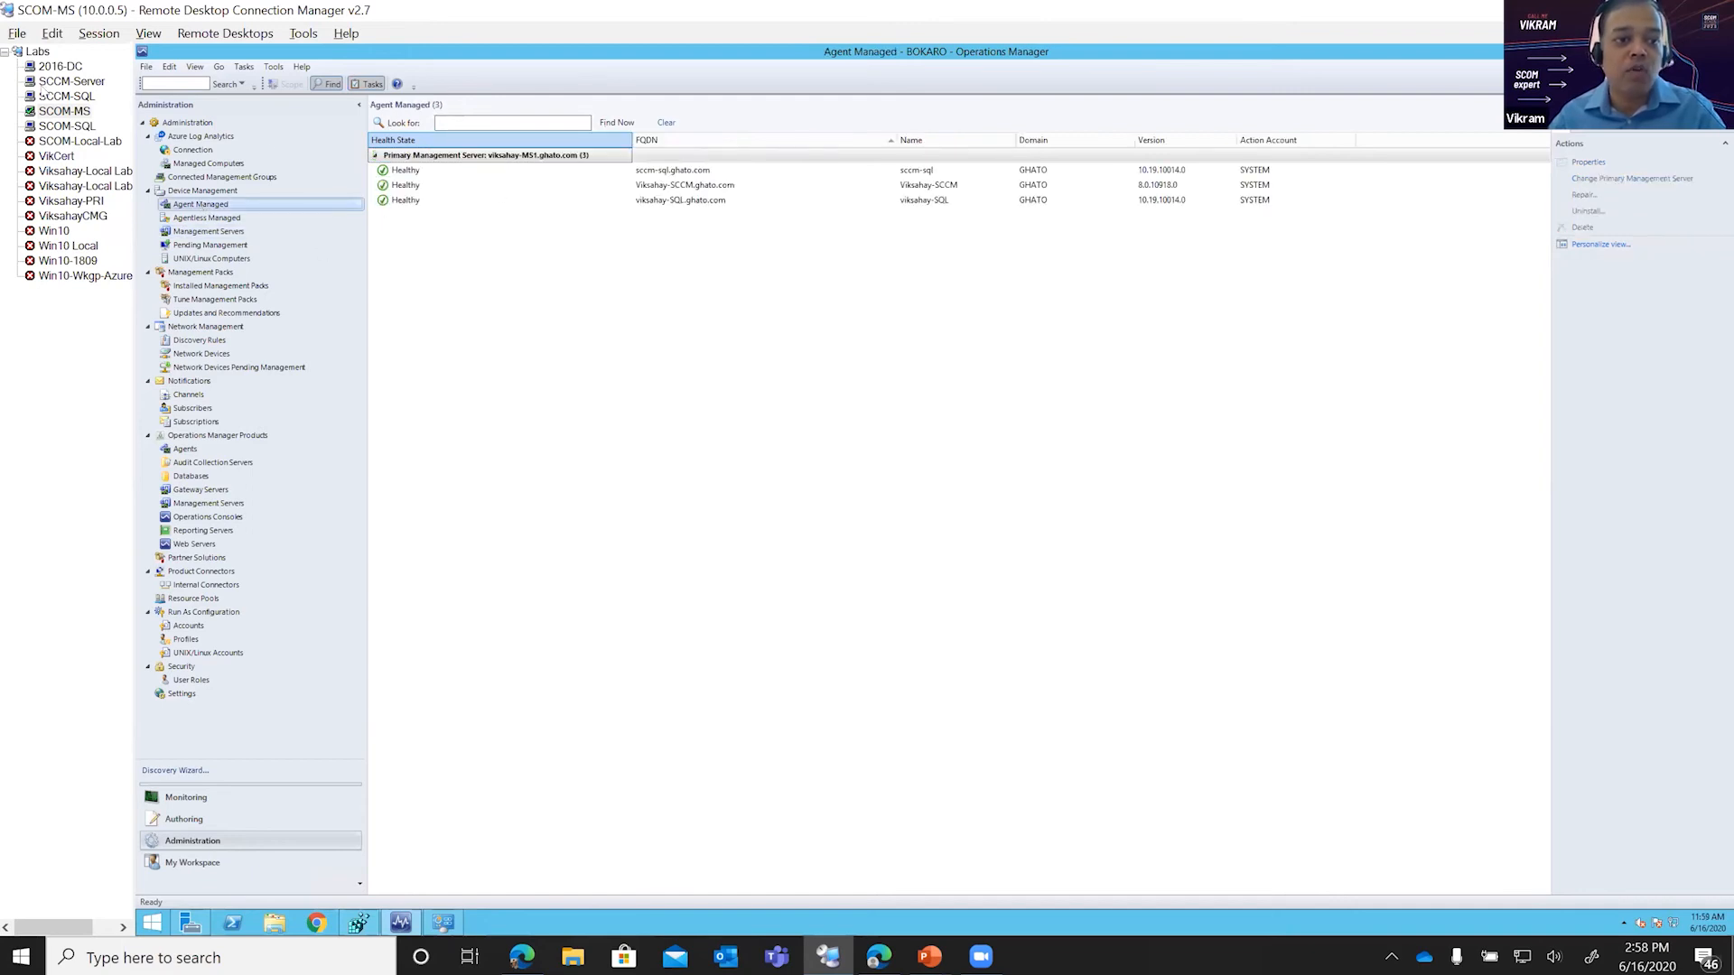
Step: Return to the SCCM-Server session, show the members of the All Servers- Active collection, and inspect SCCM-SQL and VIKDC2016
click(52, 82)
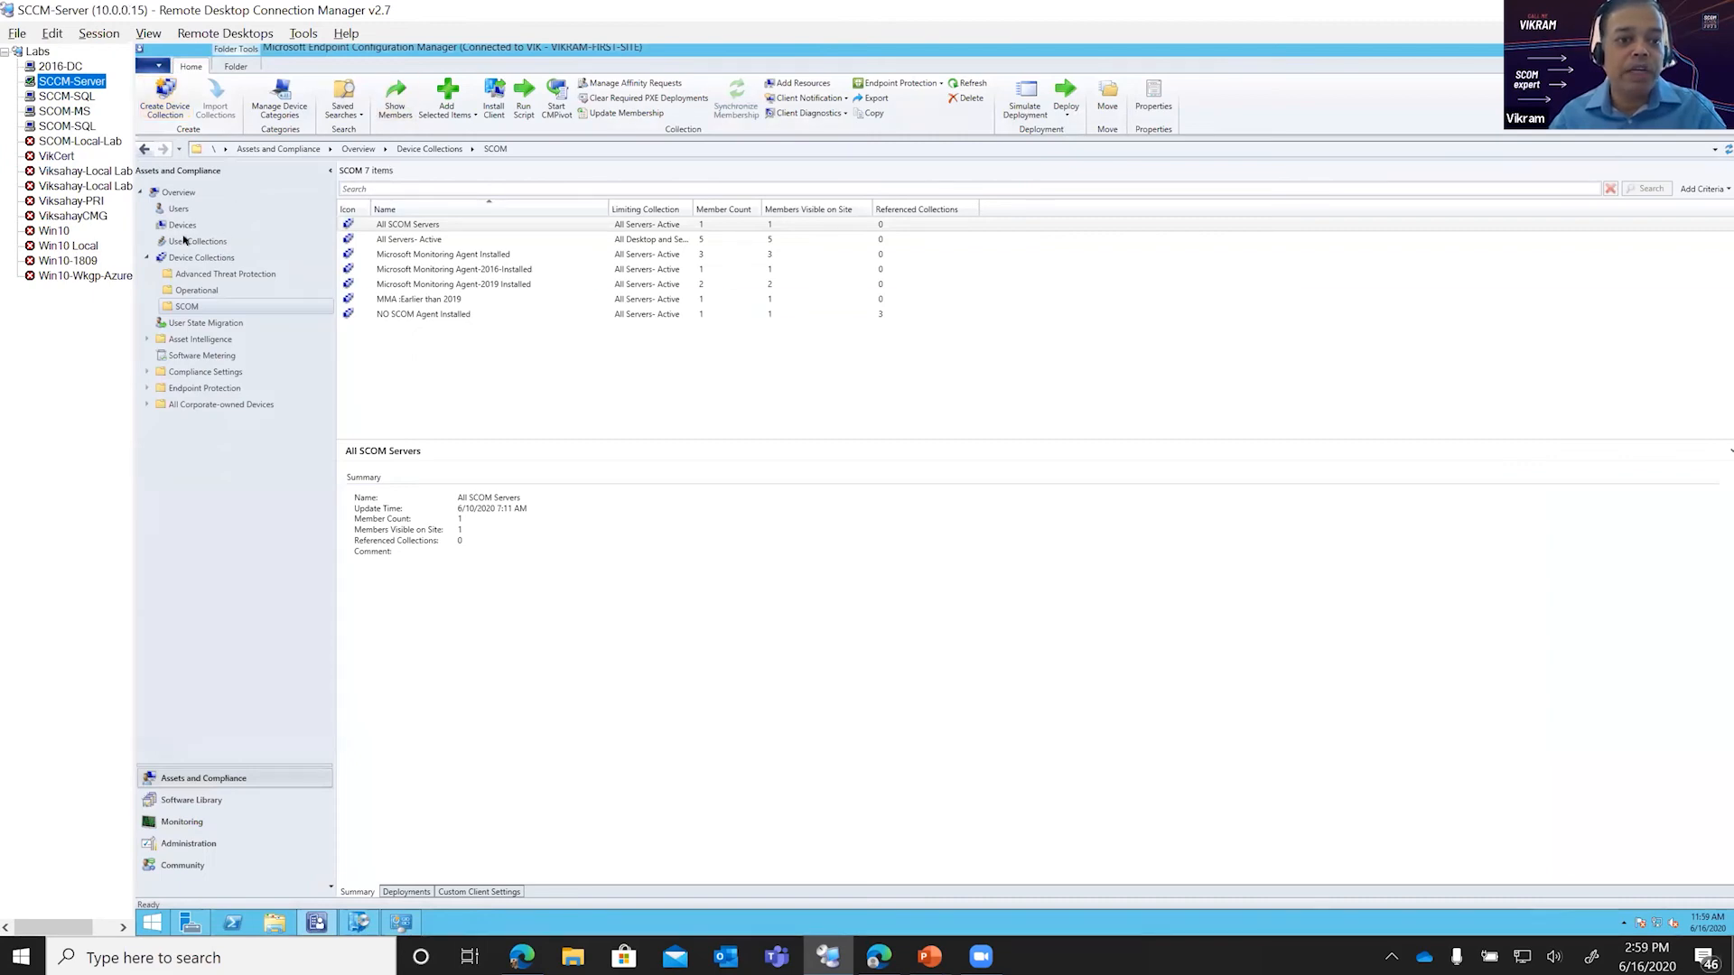
click(417, 238)
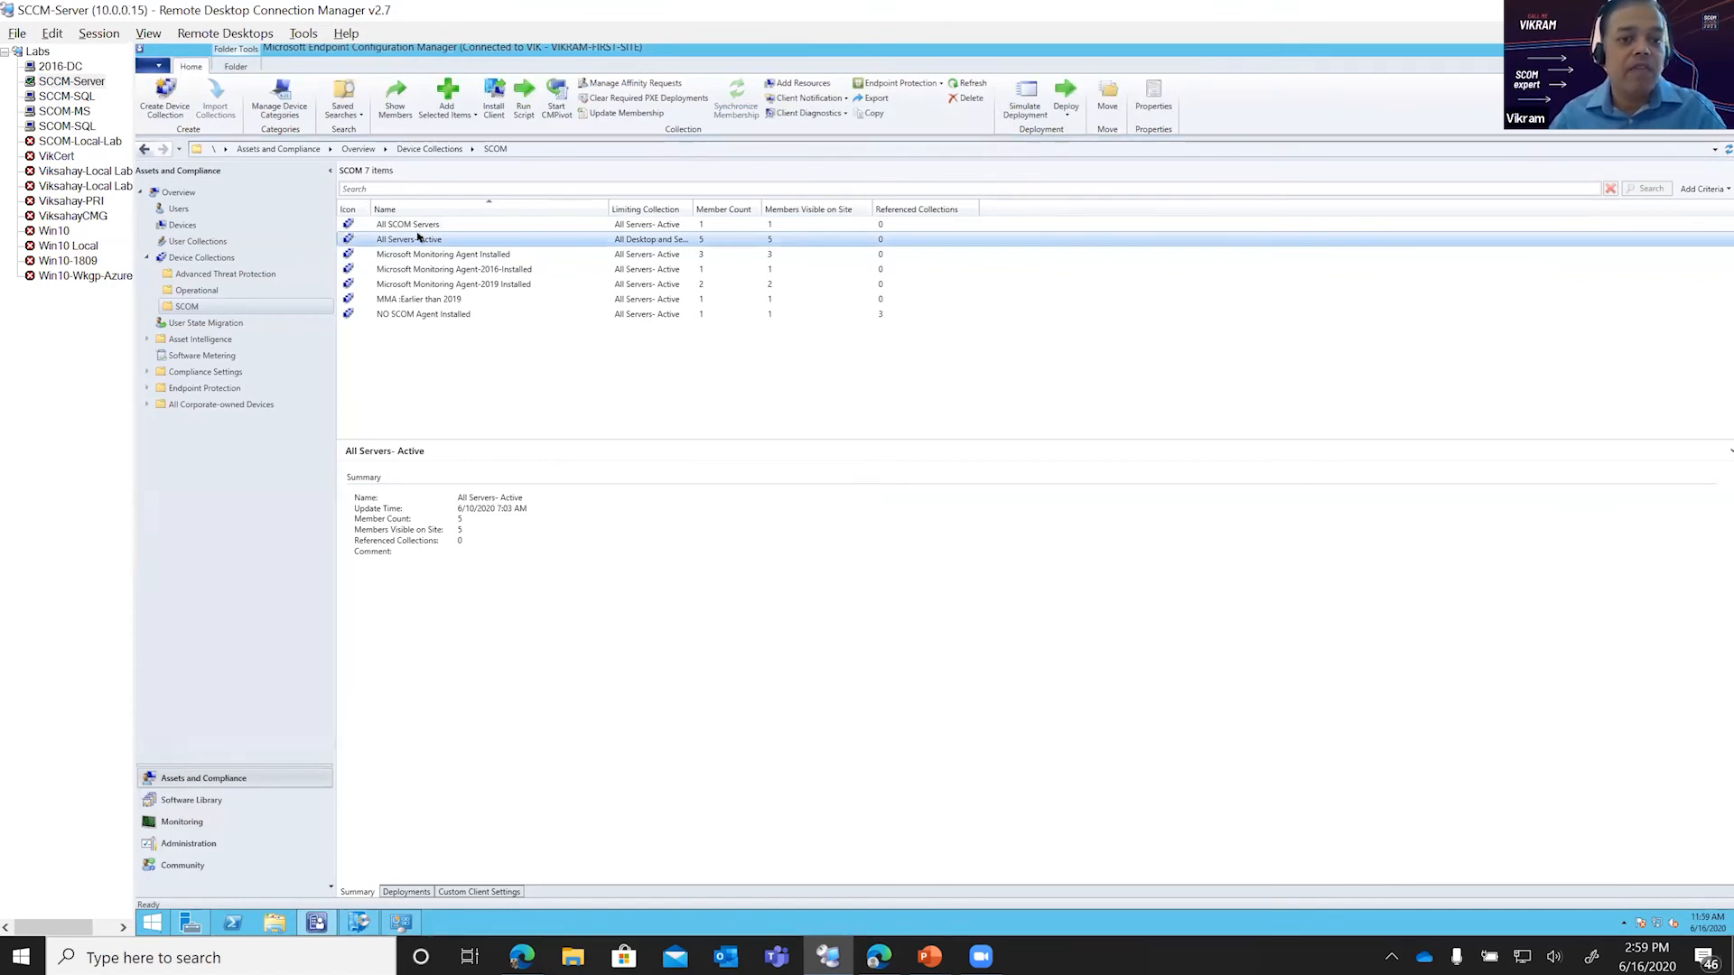
right_click(417, 239)
key(Escape)
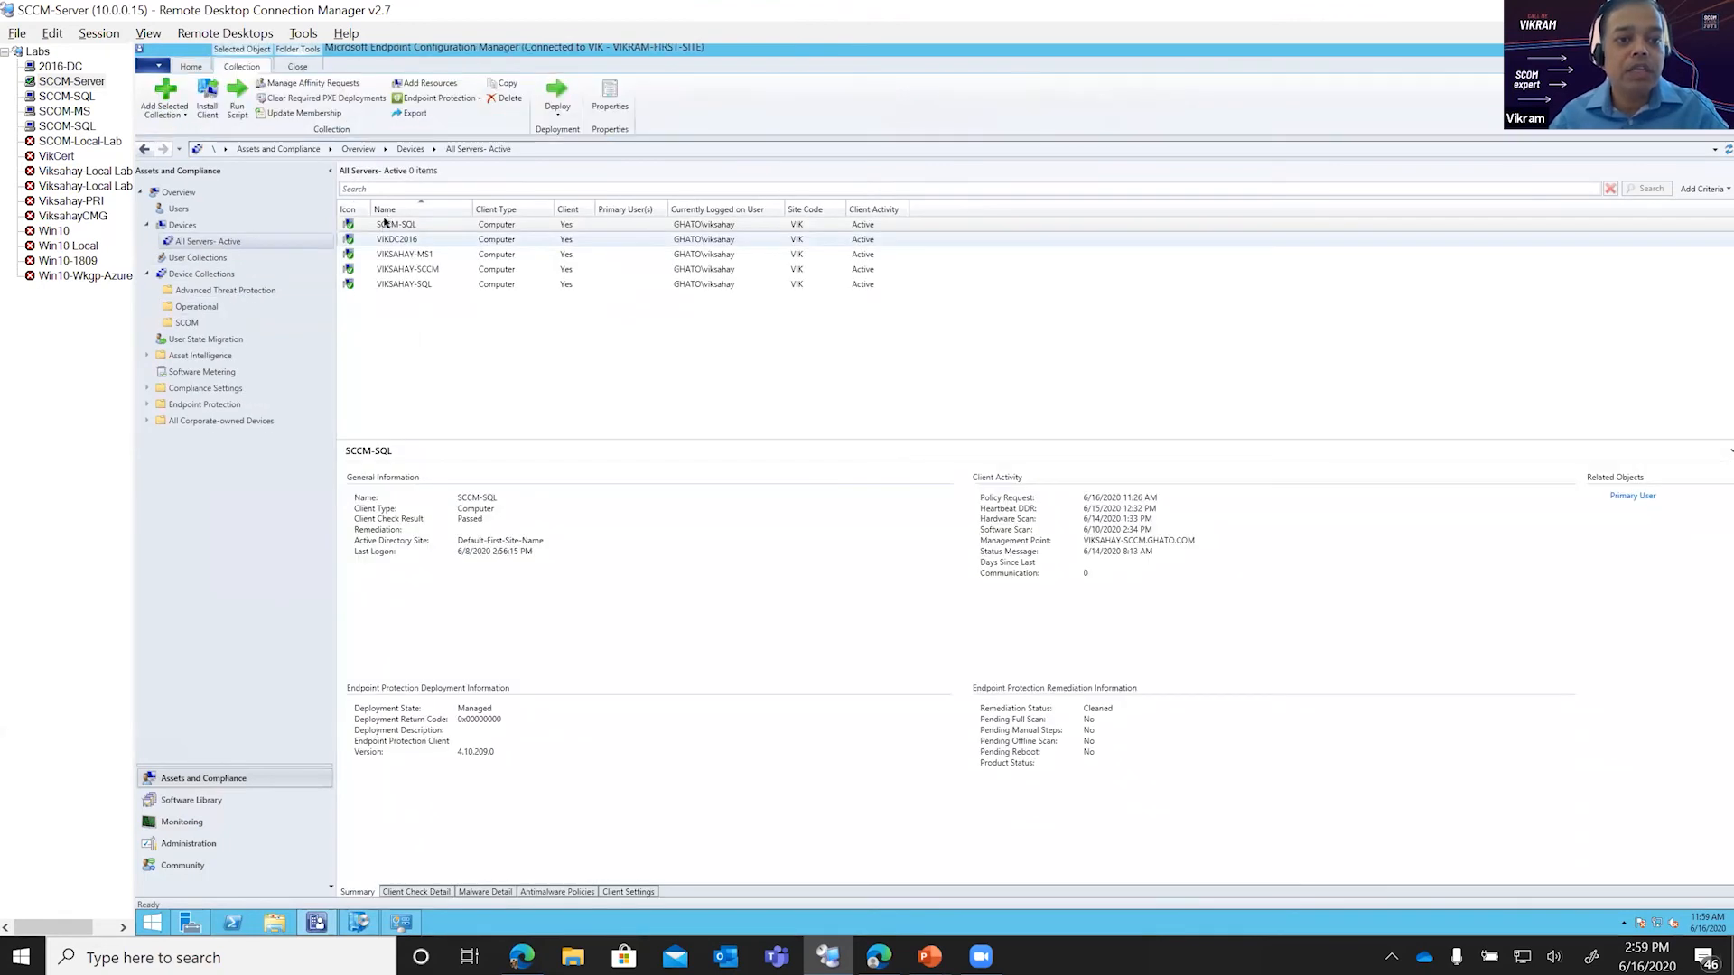
click(402, 226)
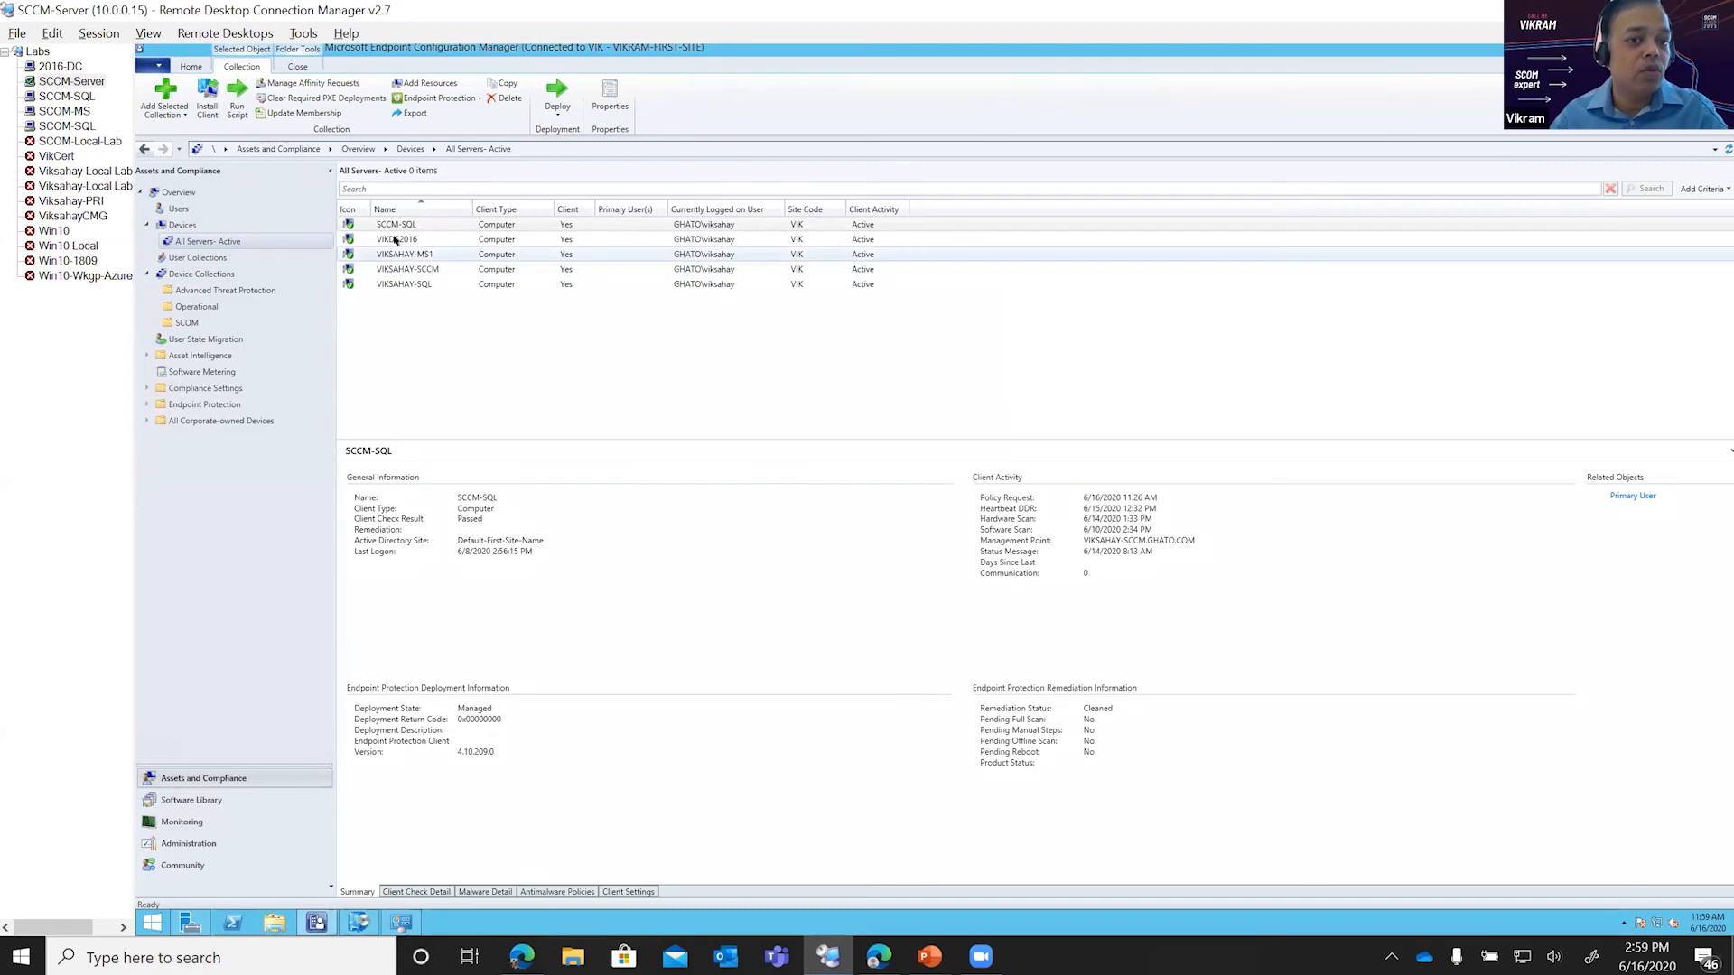
click(397, 239)
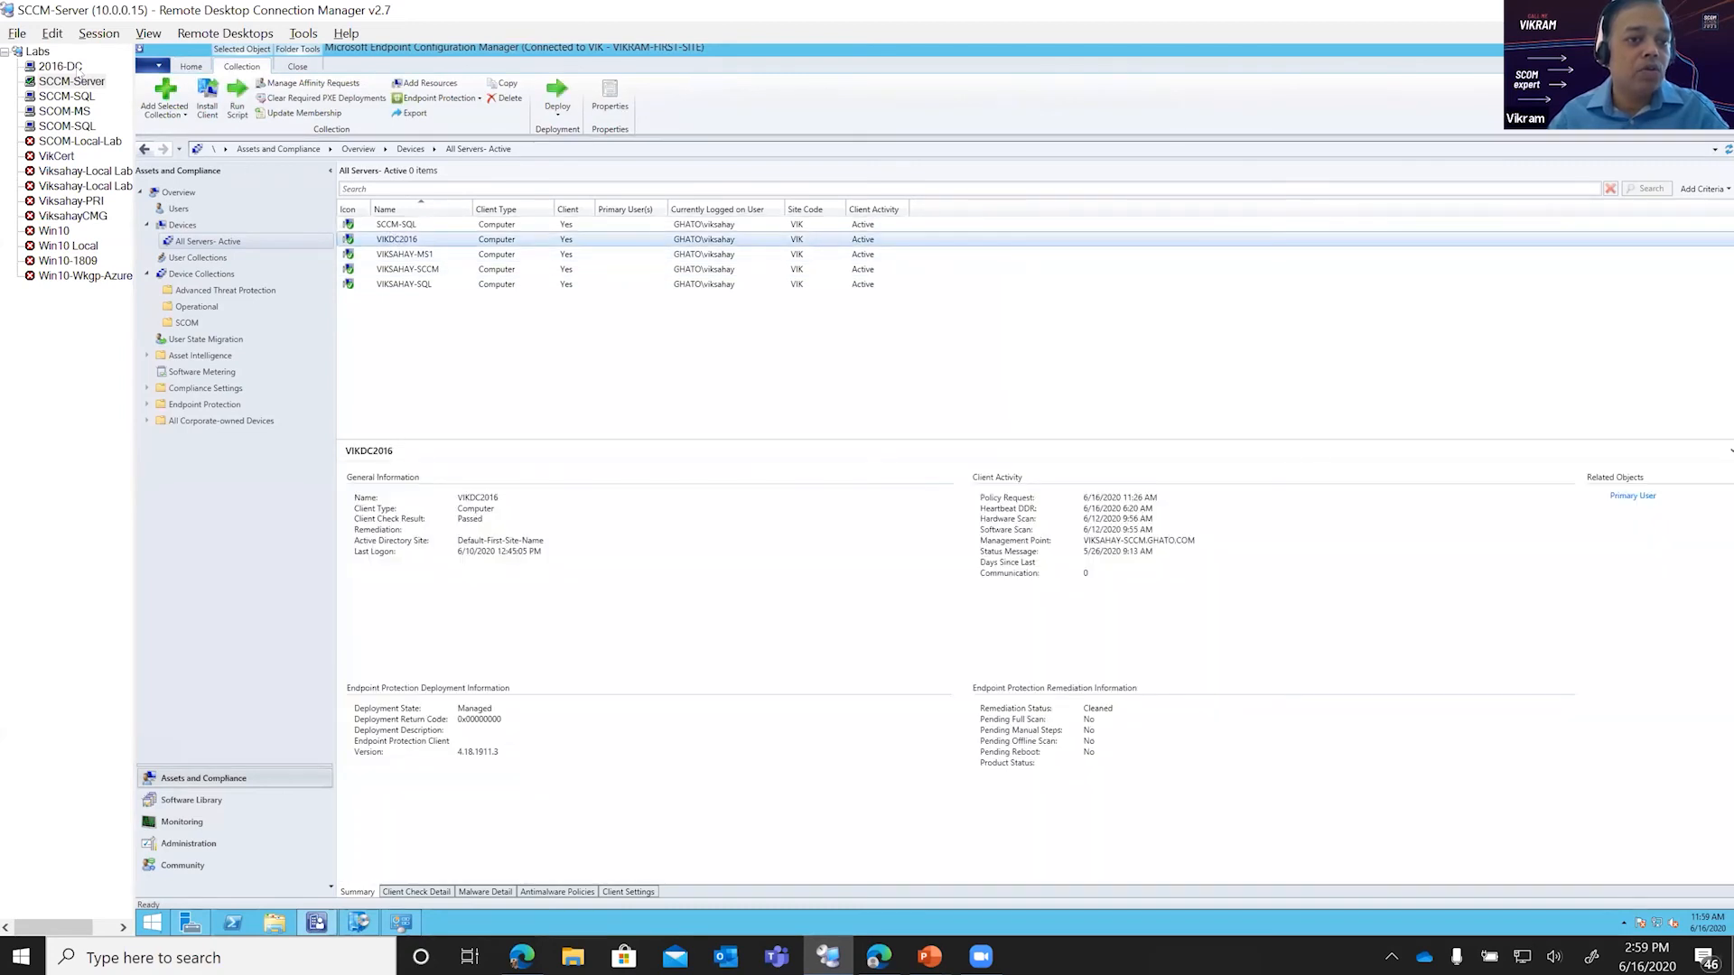
Step: Switch to the SCOM-MS session and check which computers are agent managed and which are management servers
click(71, 110)
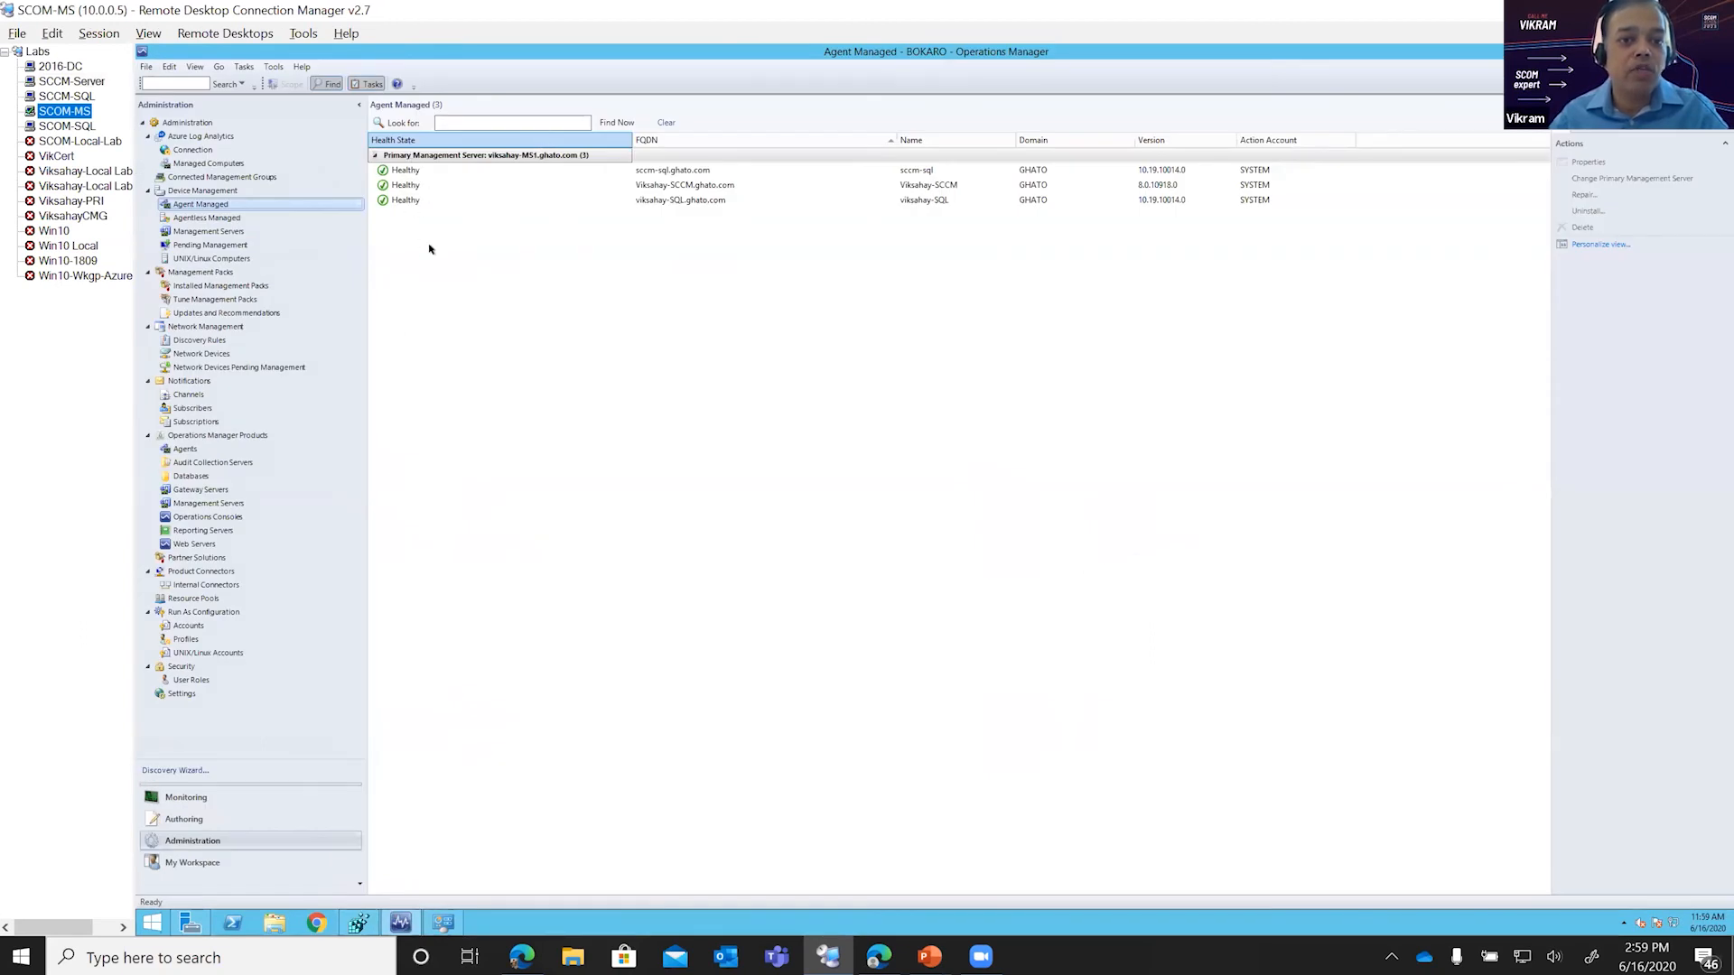
click(208, 231)
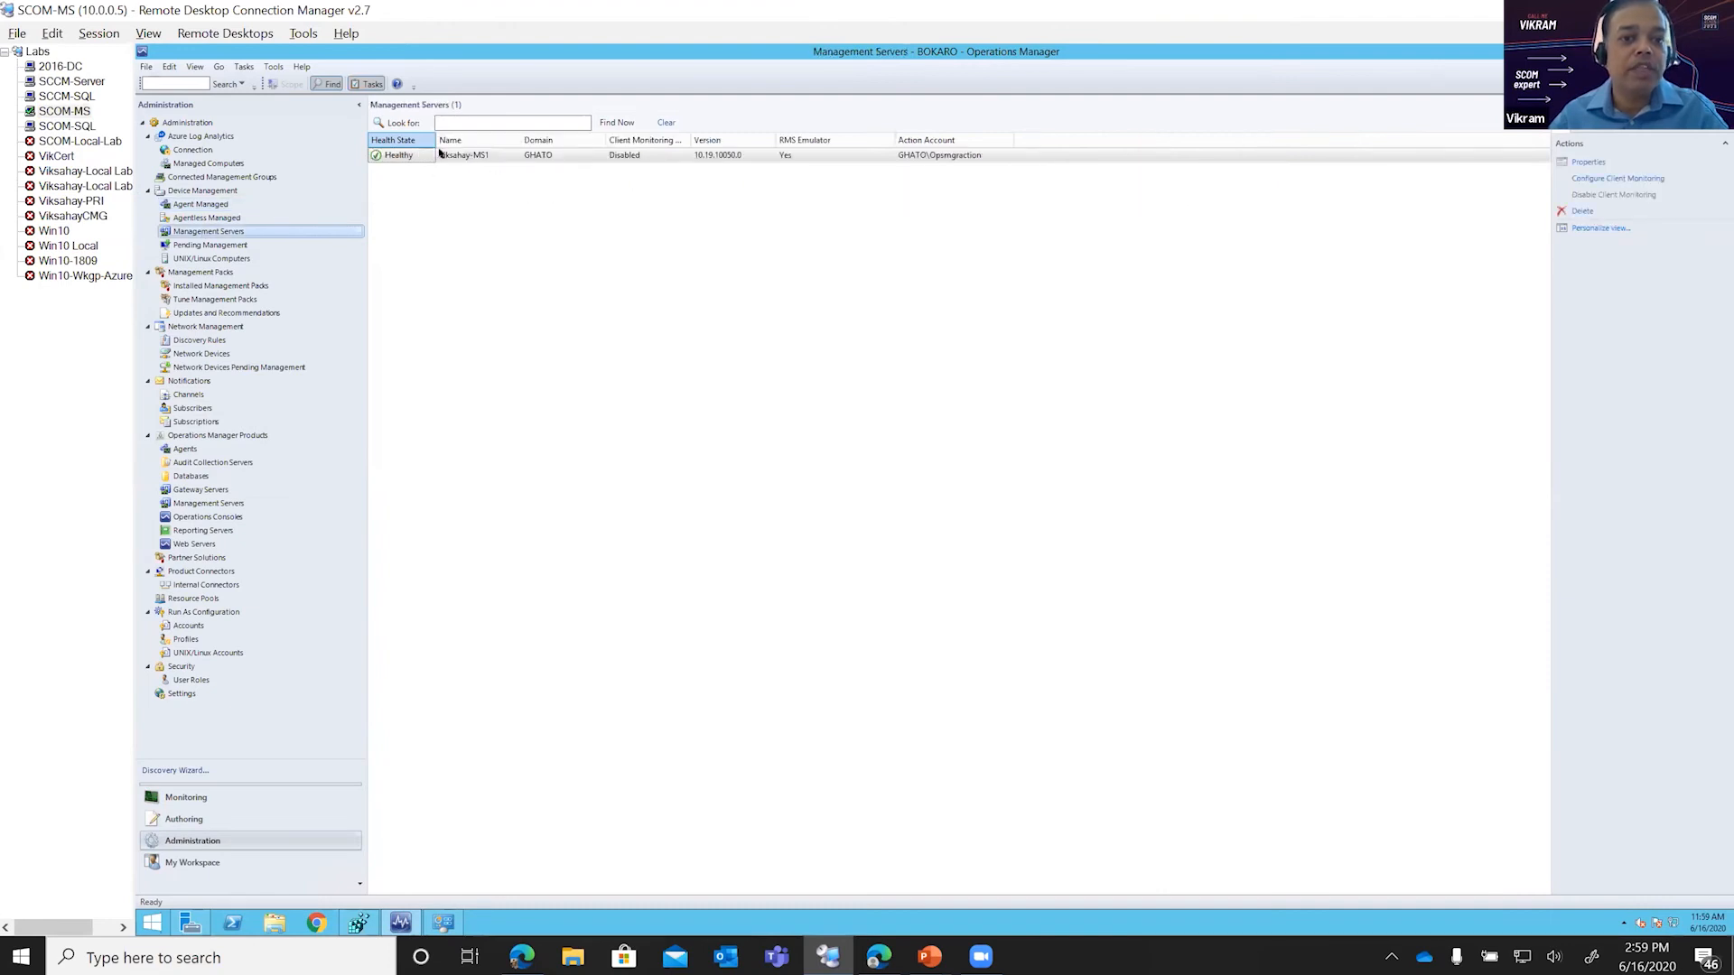
Step: Back on SCCM-Server, view the membership rules of the All SCOM Servers collection in the SCOM folder
click(71, 81)
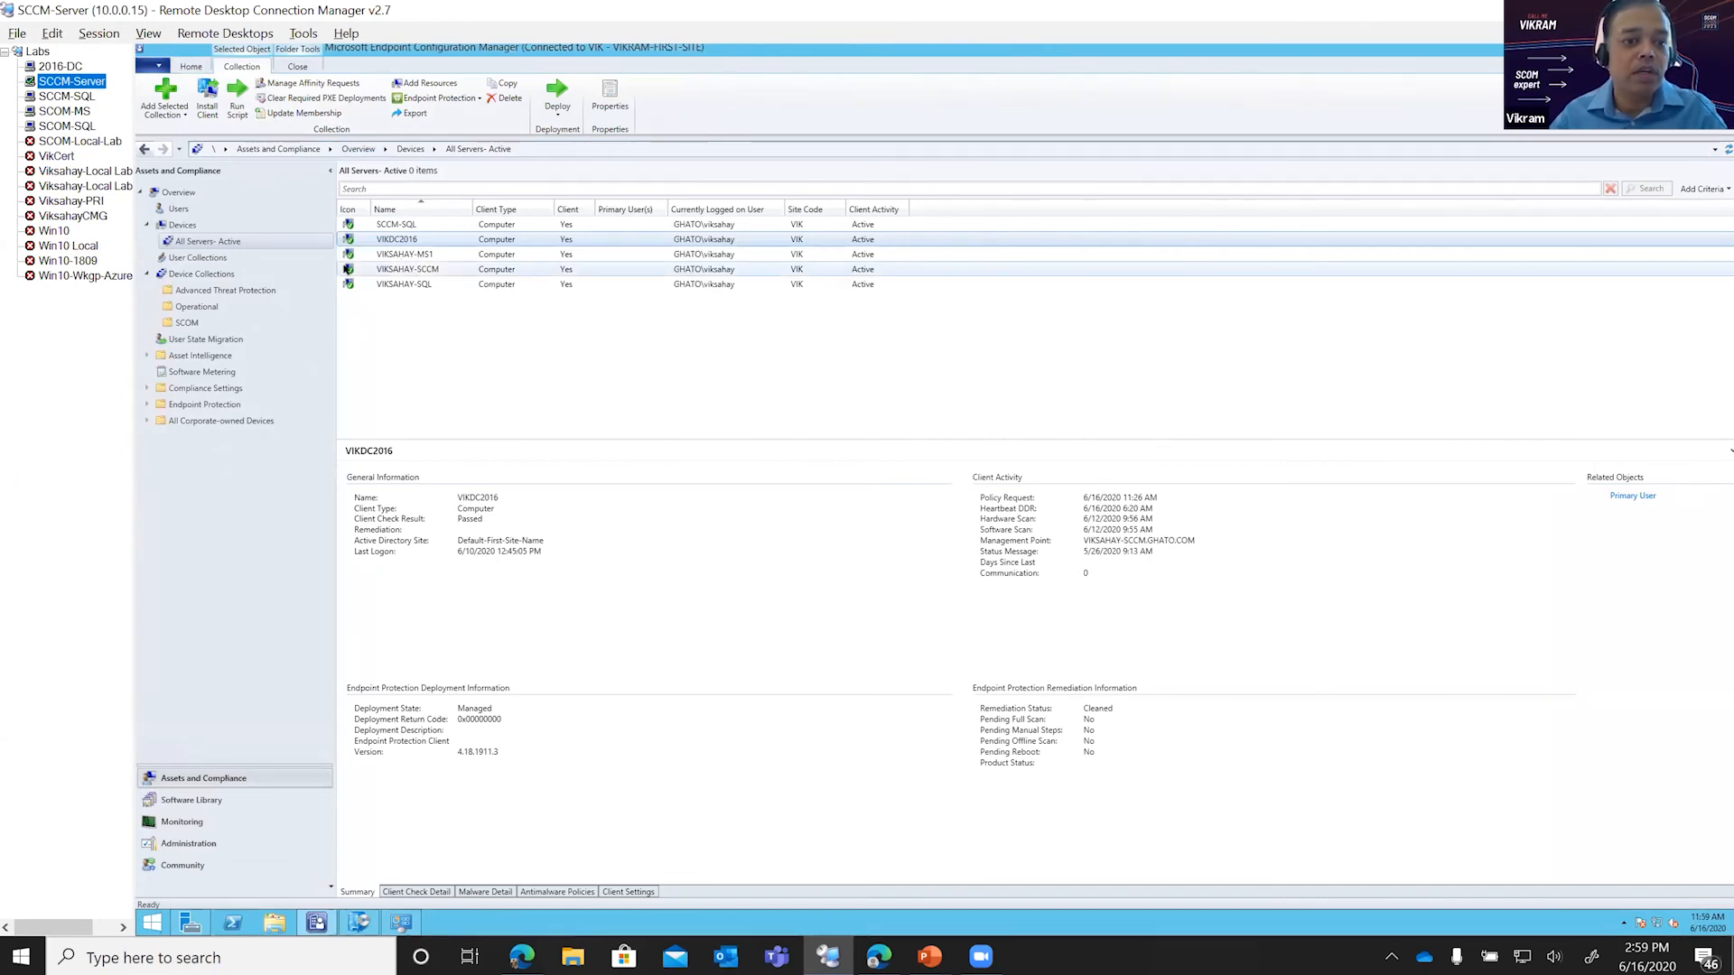
click(316, 323)
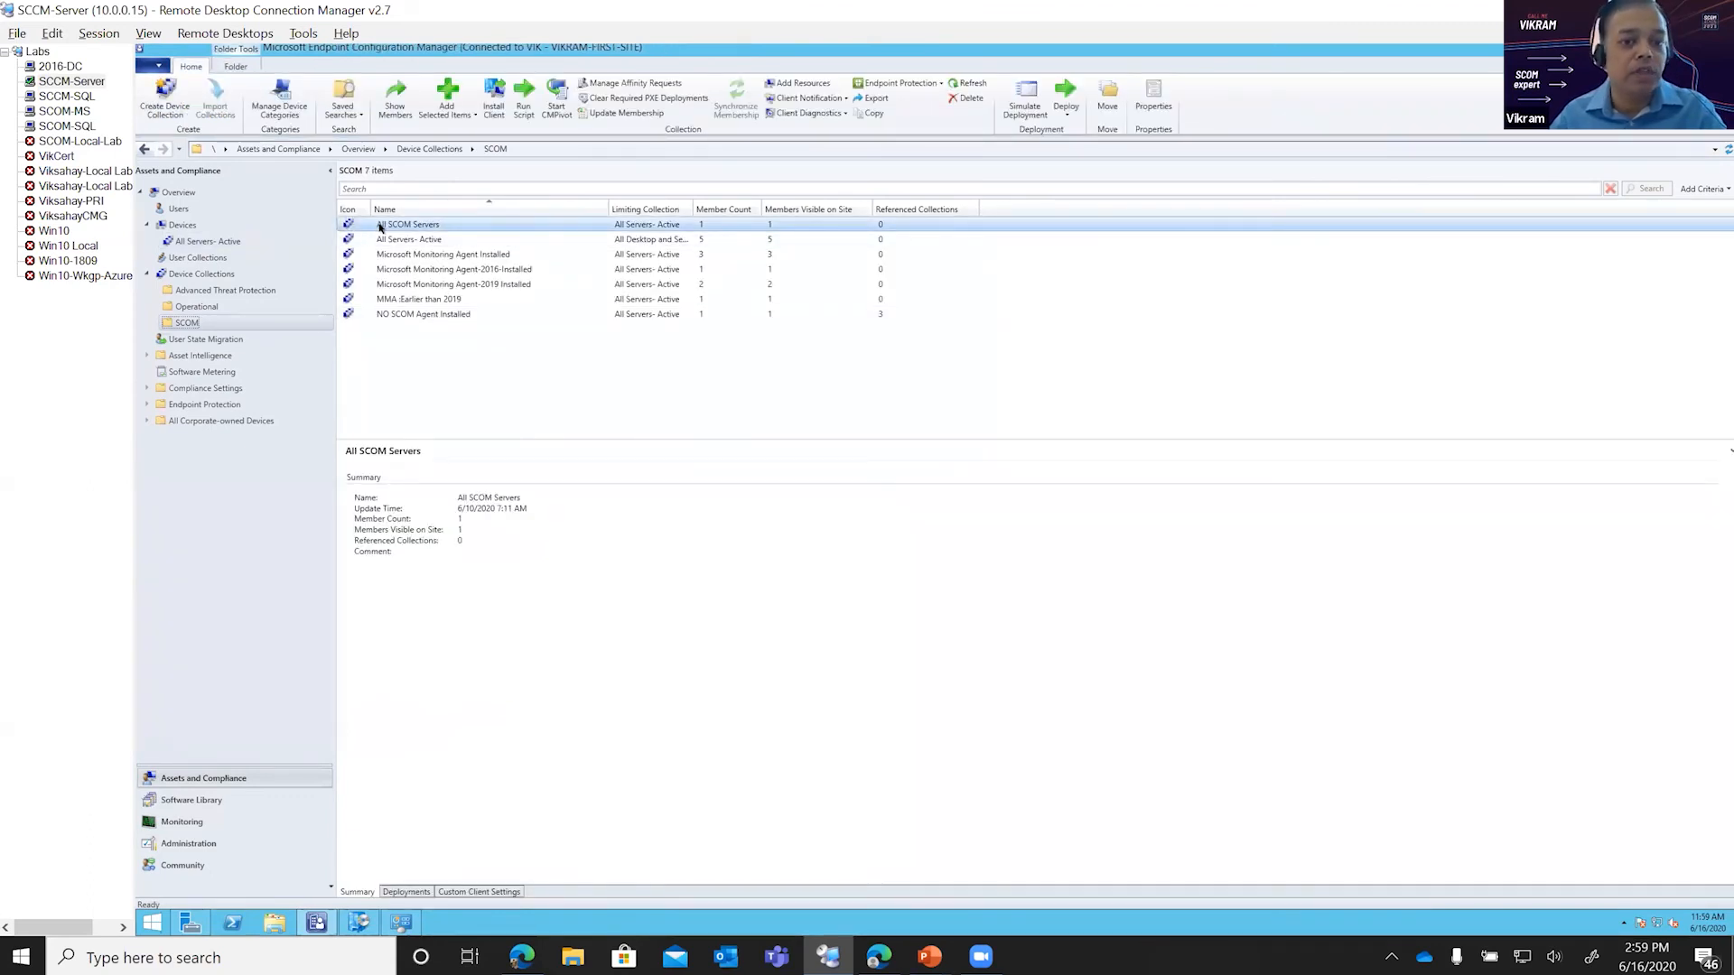
right_click(379, 226)
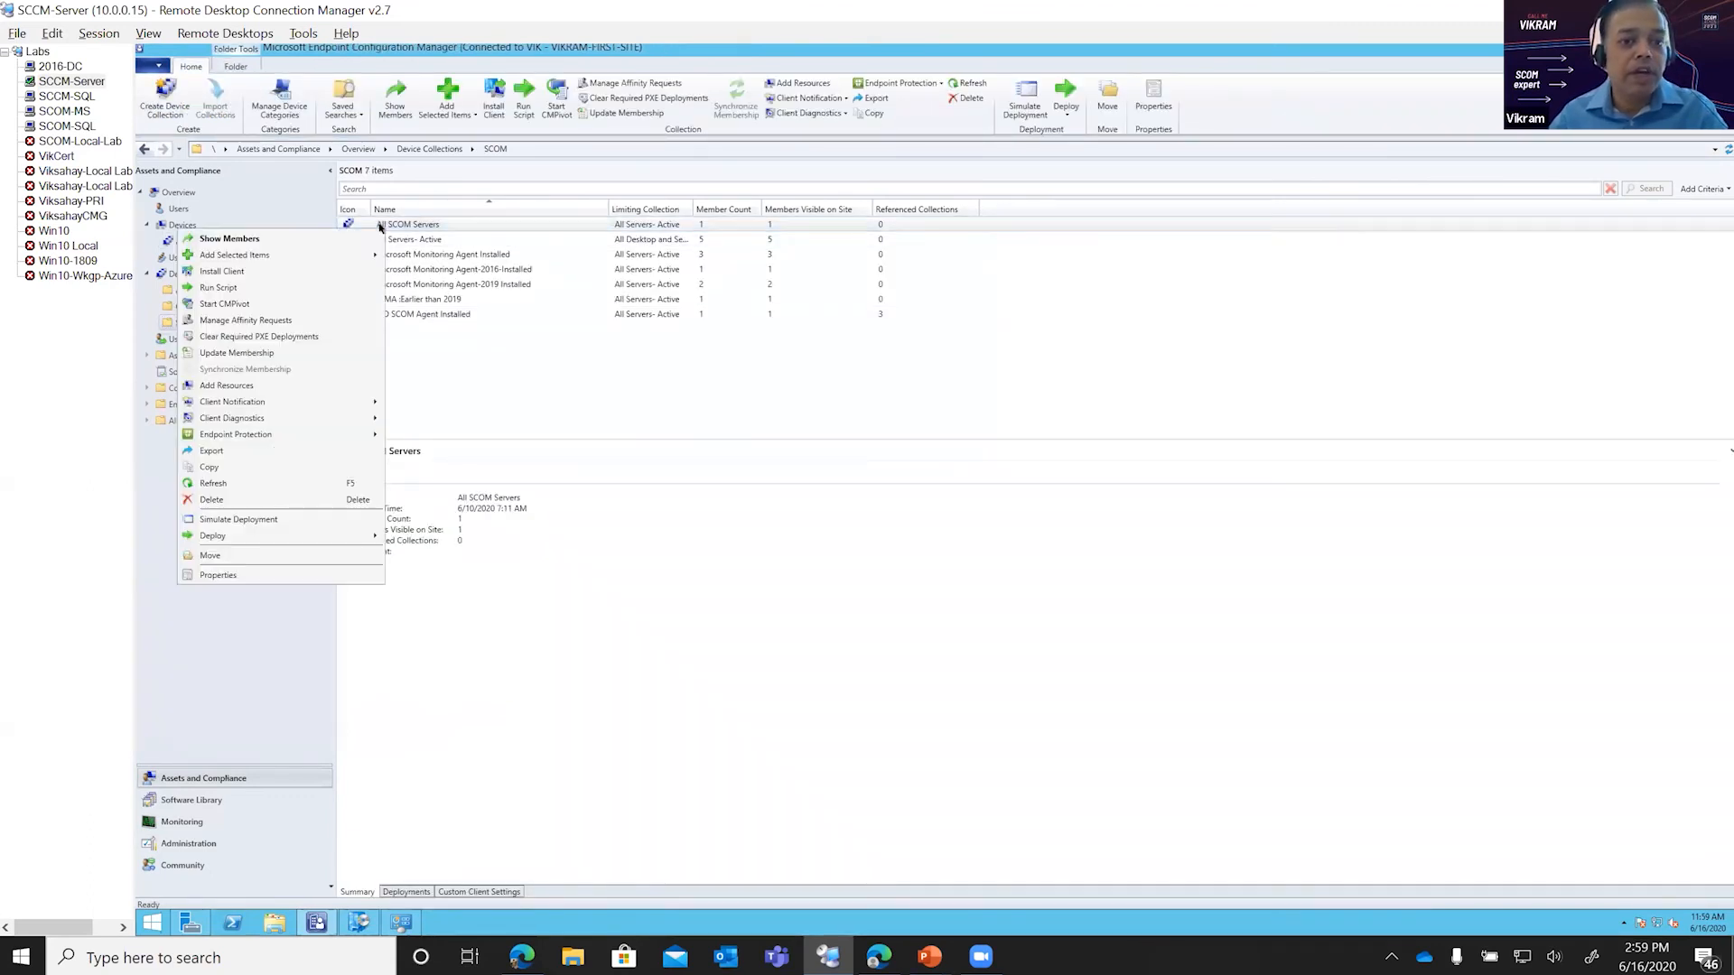
click(257, 577)
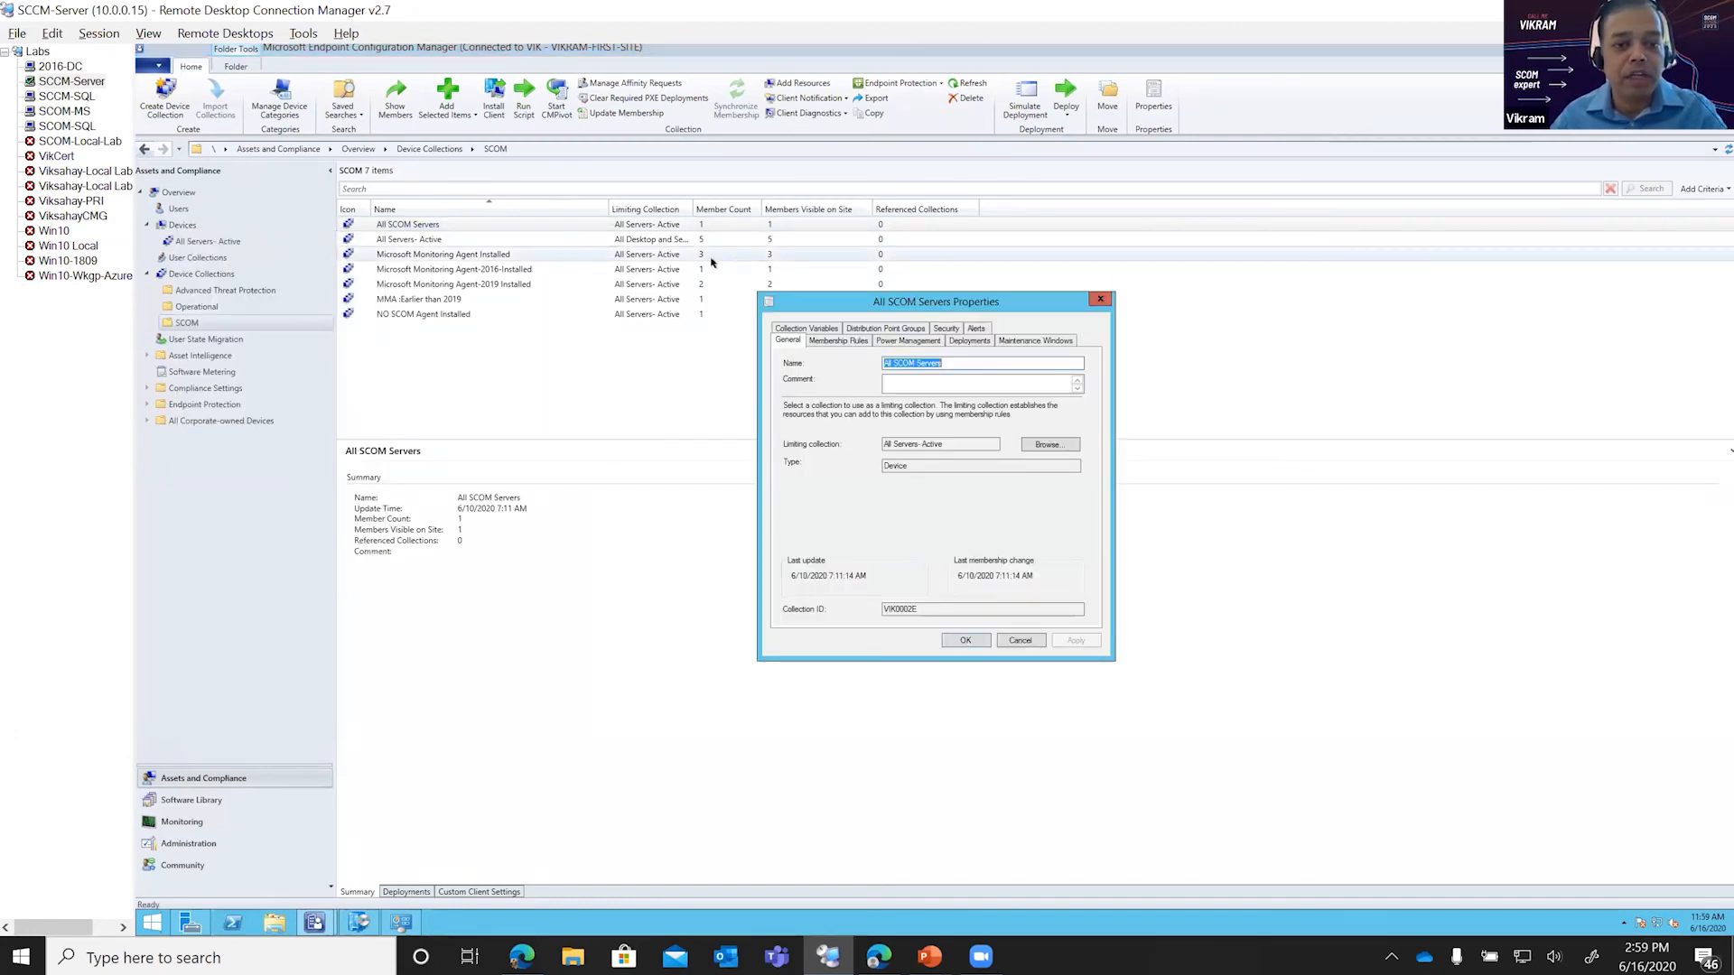
click(838, 341)
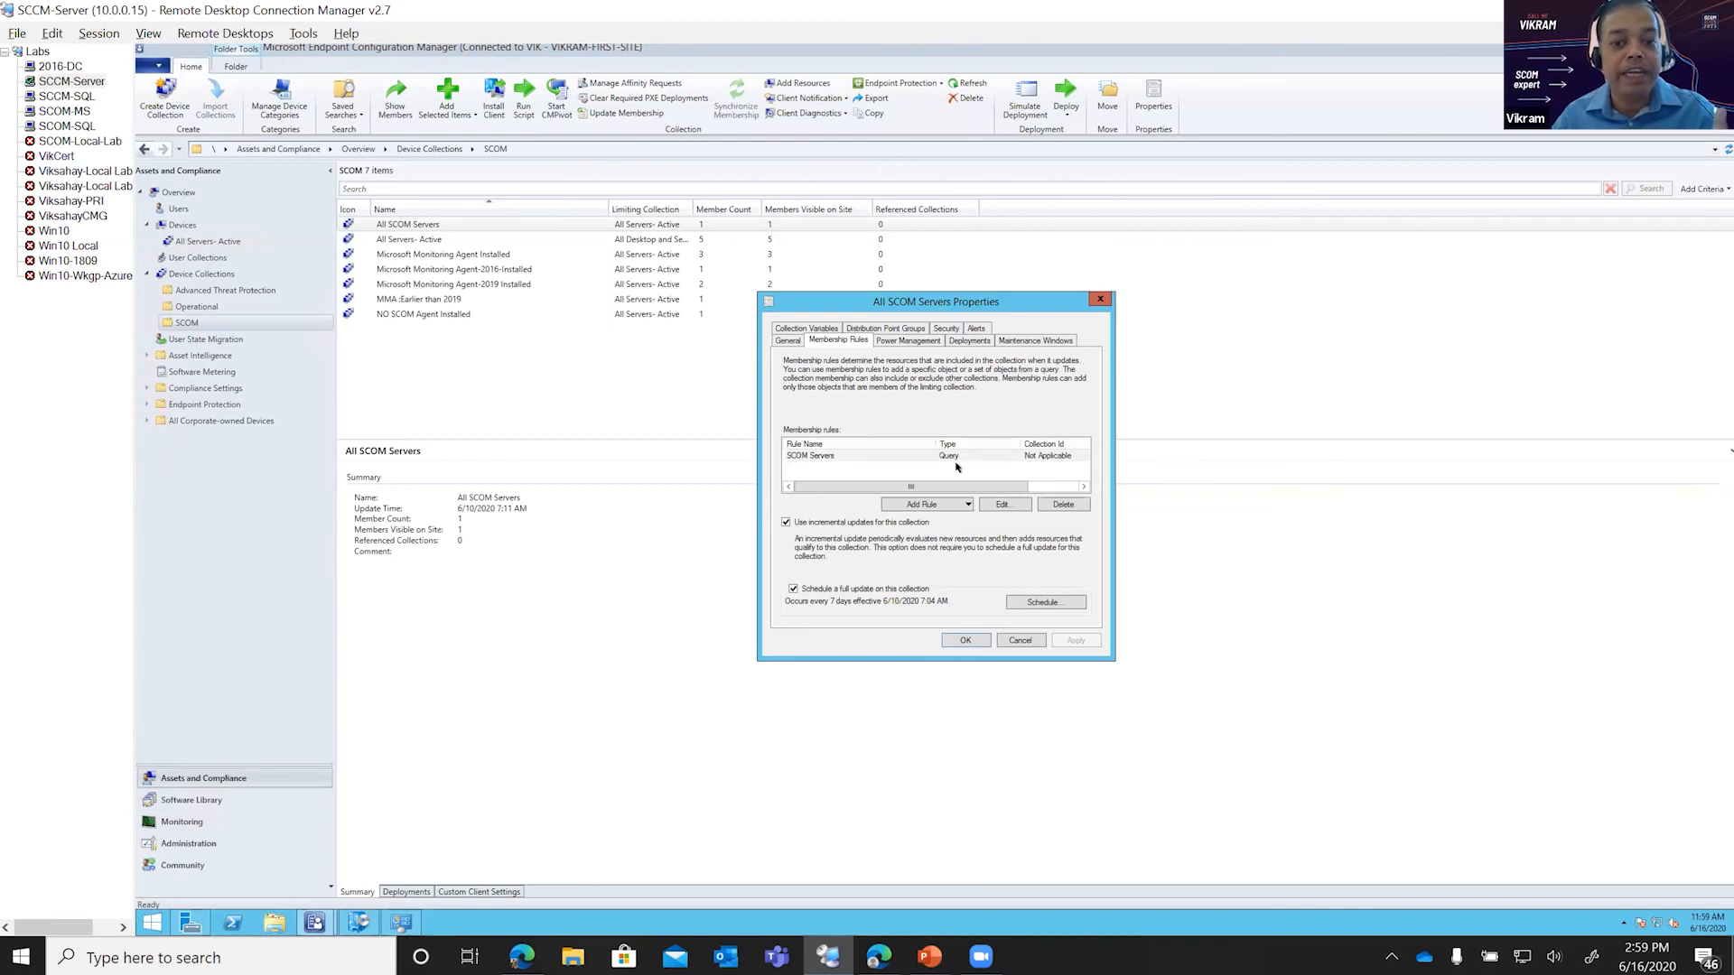
Step: Examine the query criteria of the SCOM Servers rule without changing them, and show the All SCOM Servers collection's members
click(997, 503)
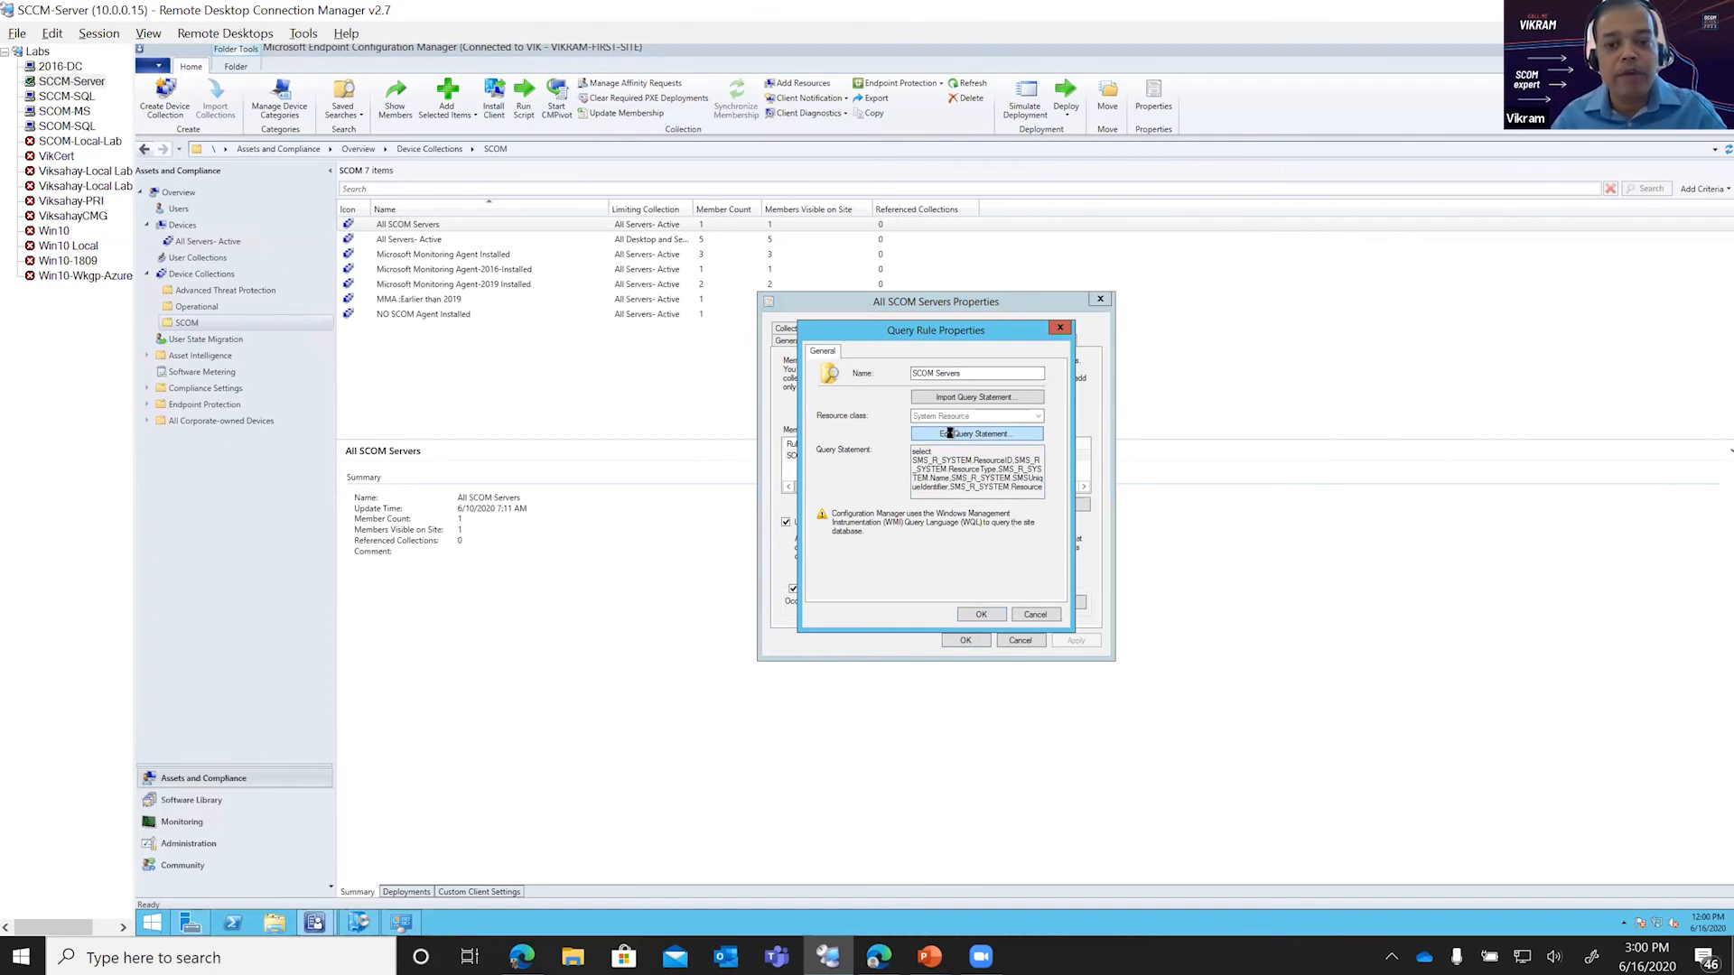
click(950, 433)
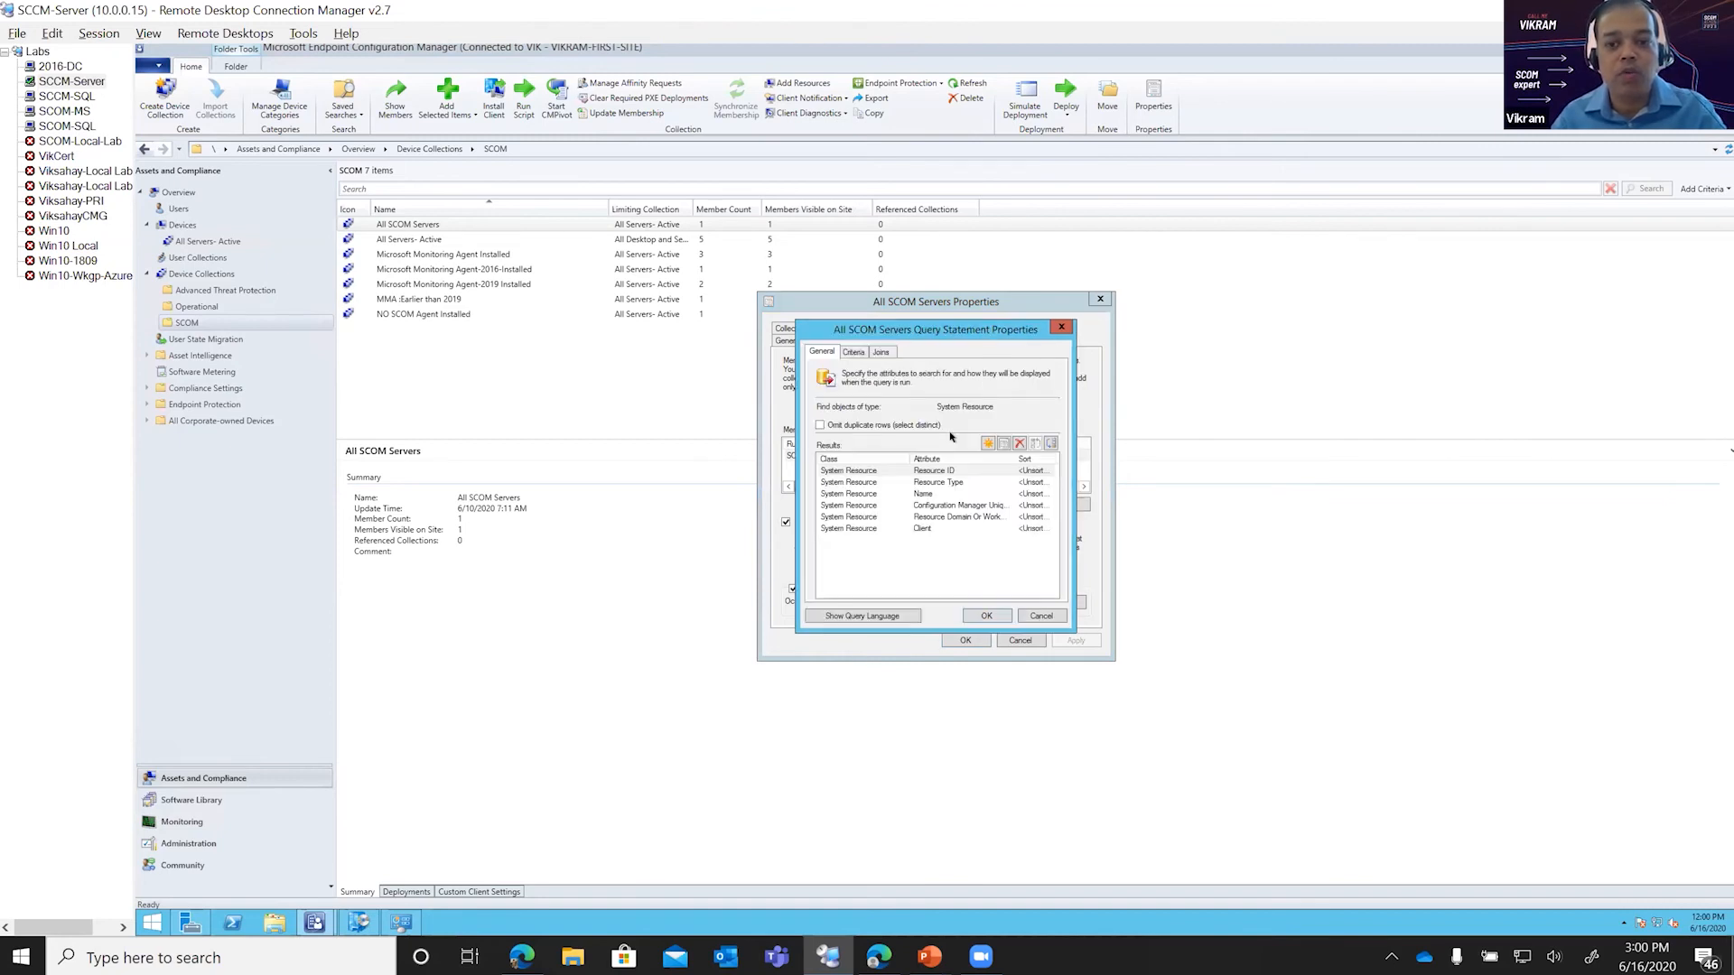
click(852, 352)
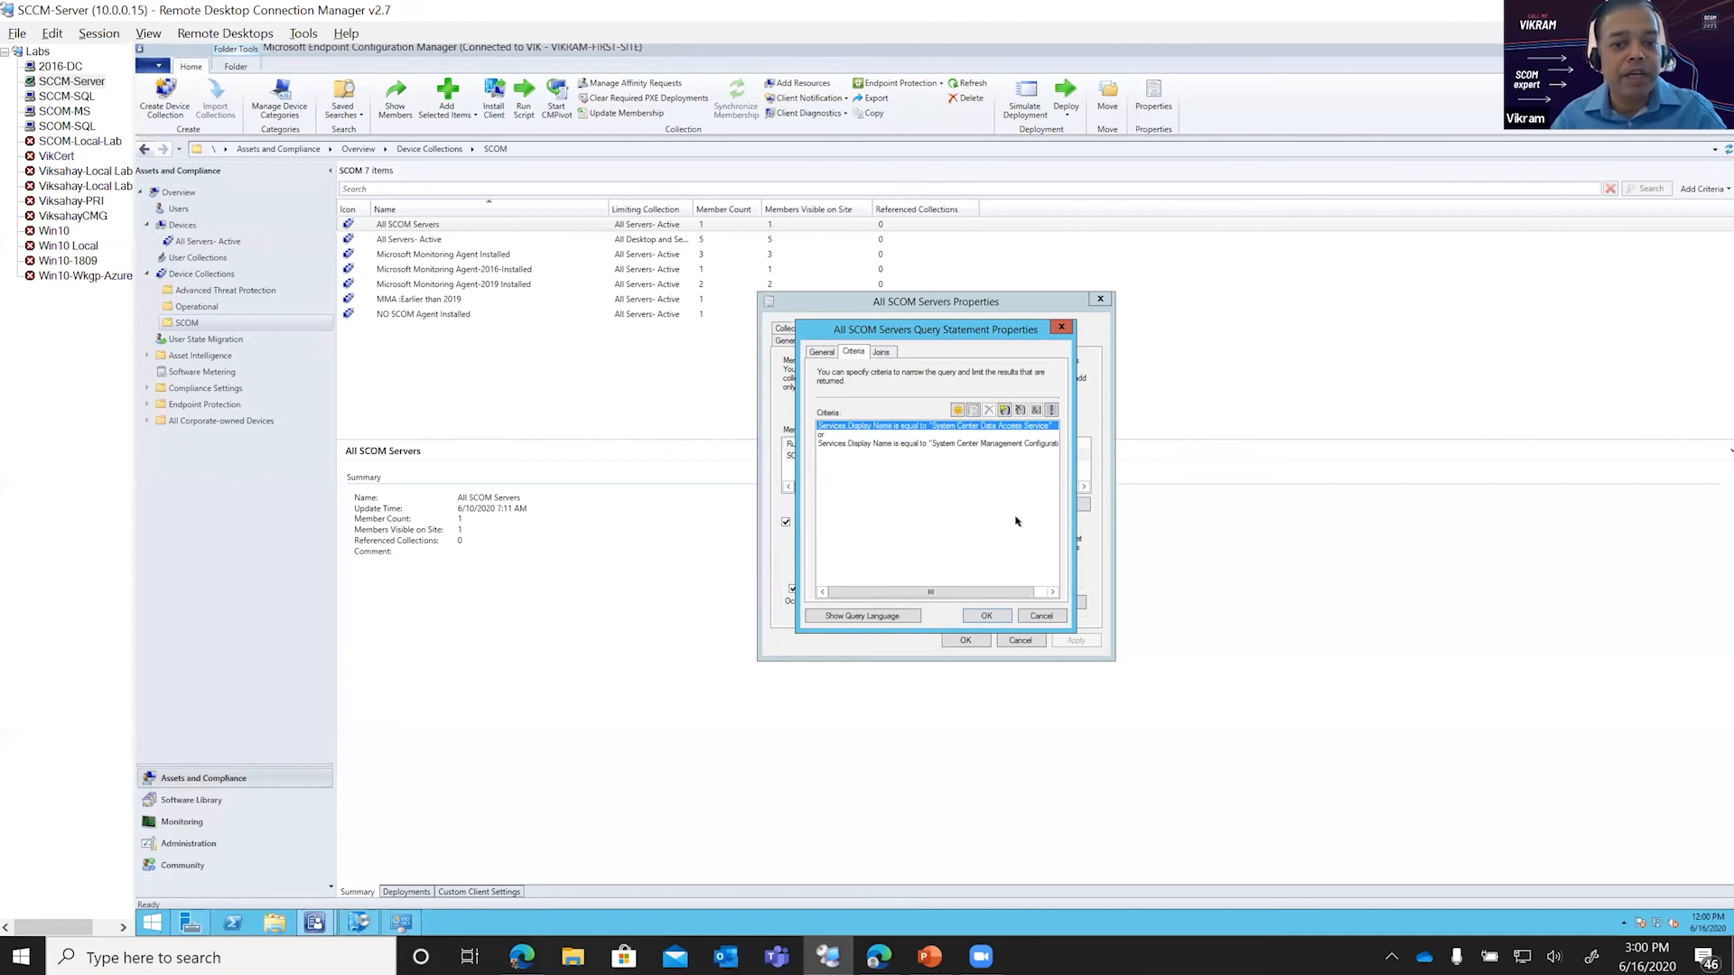
click(1041, 594)
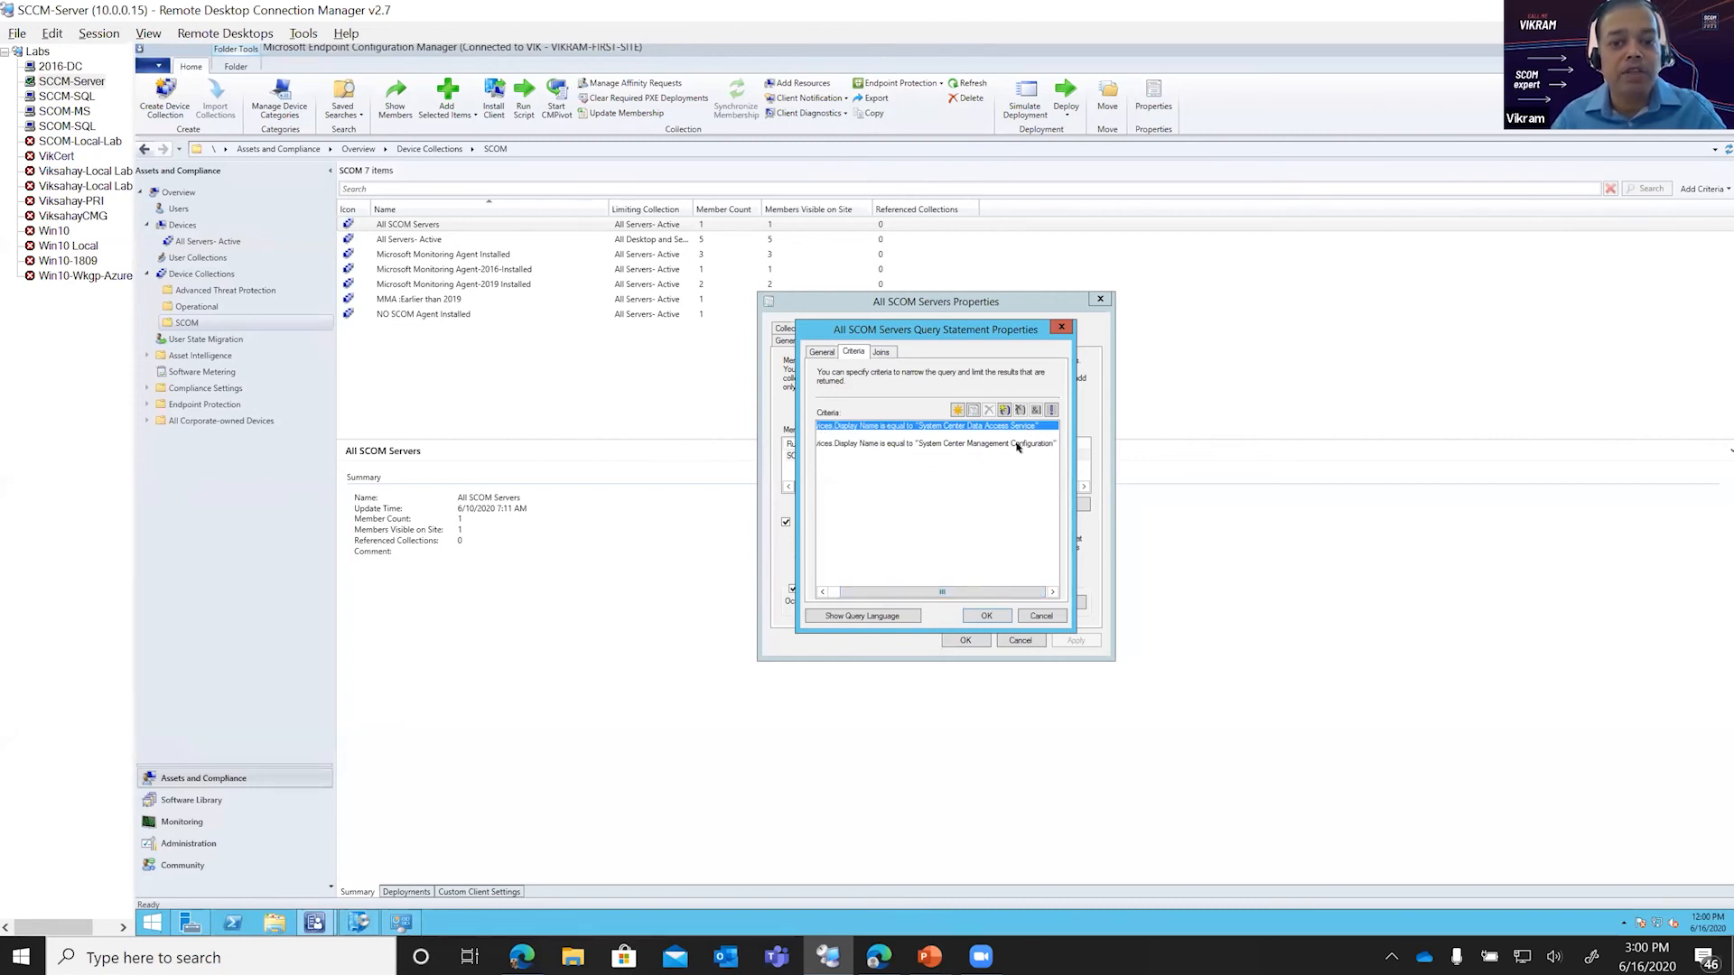
click(1034, 615)
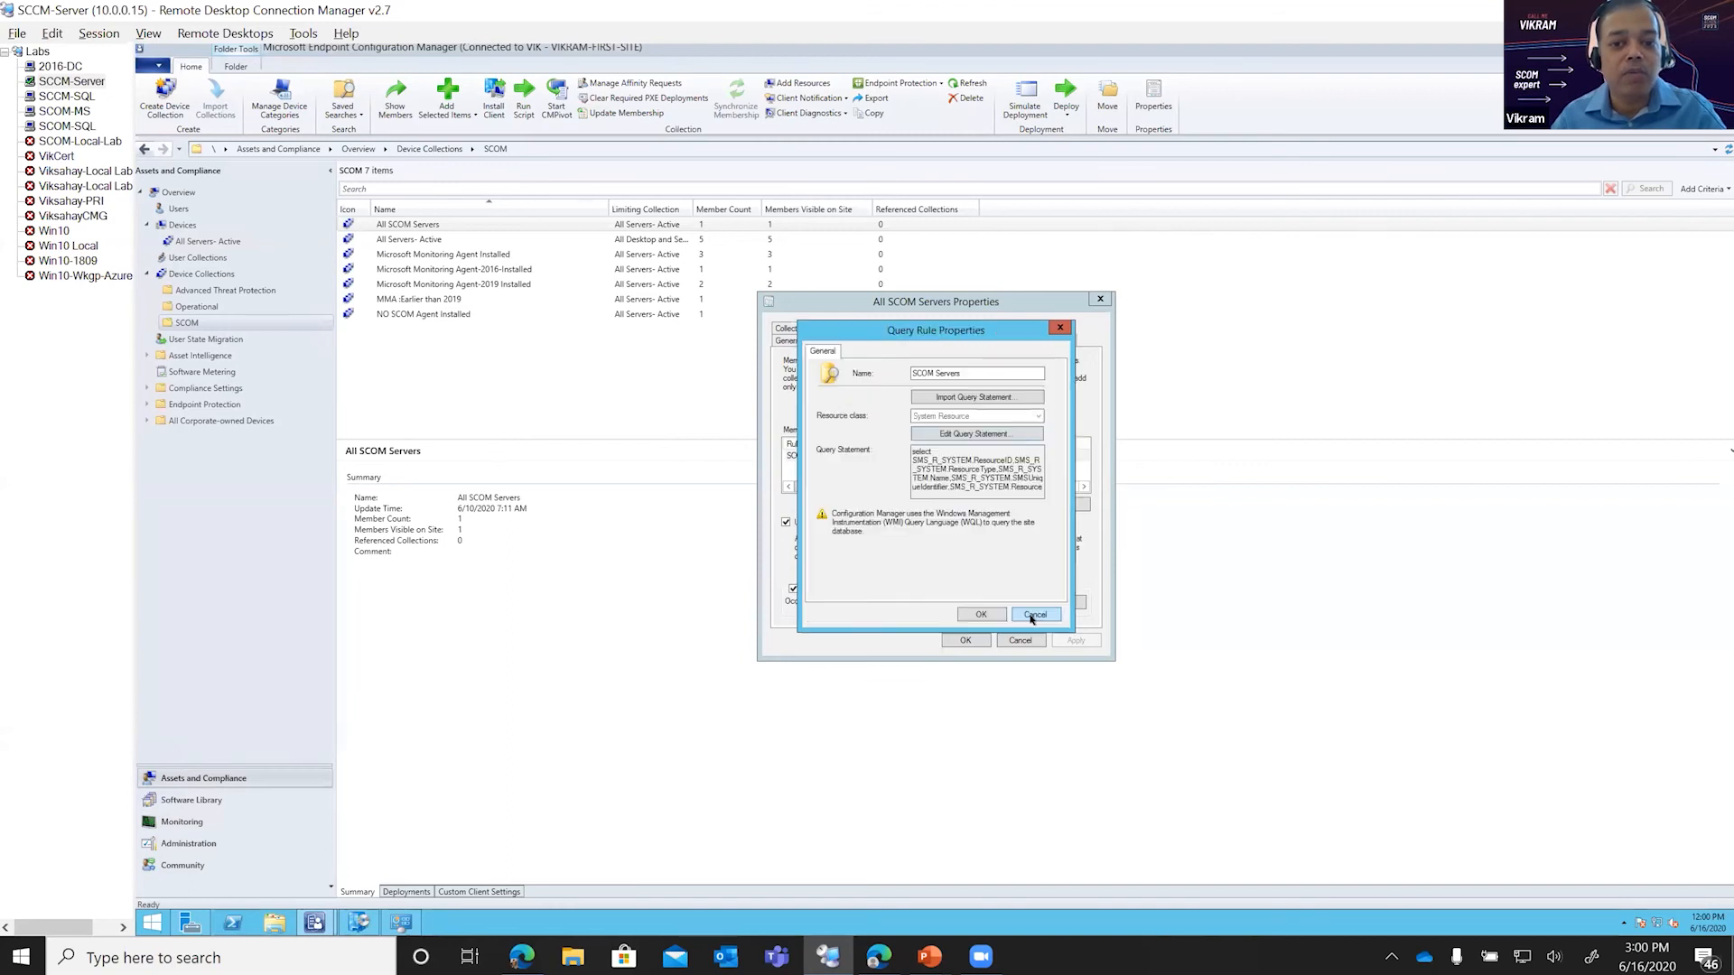
click(1032, 615)
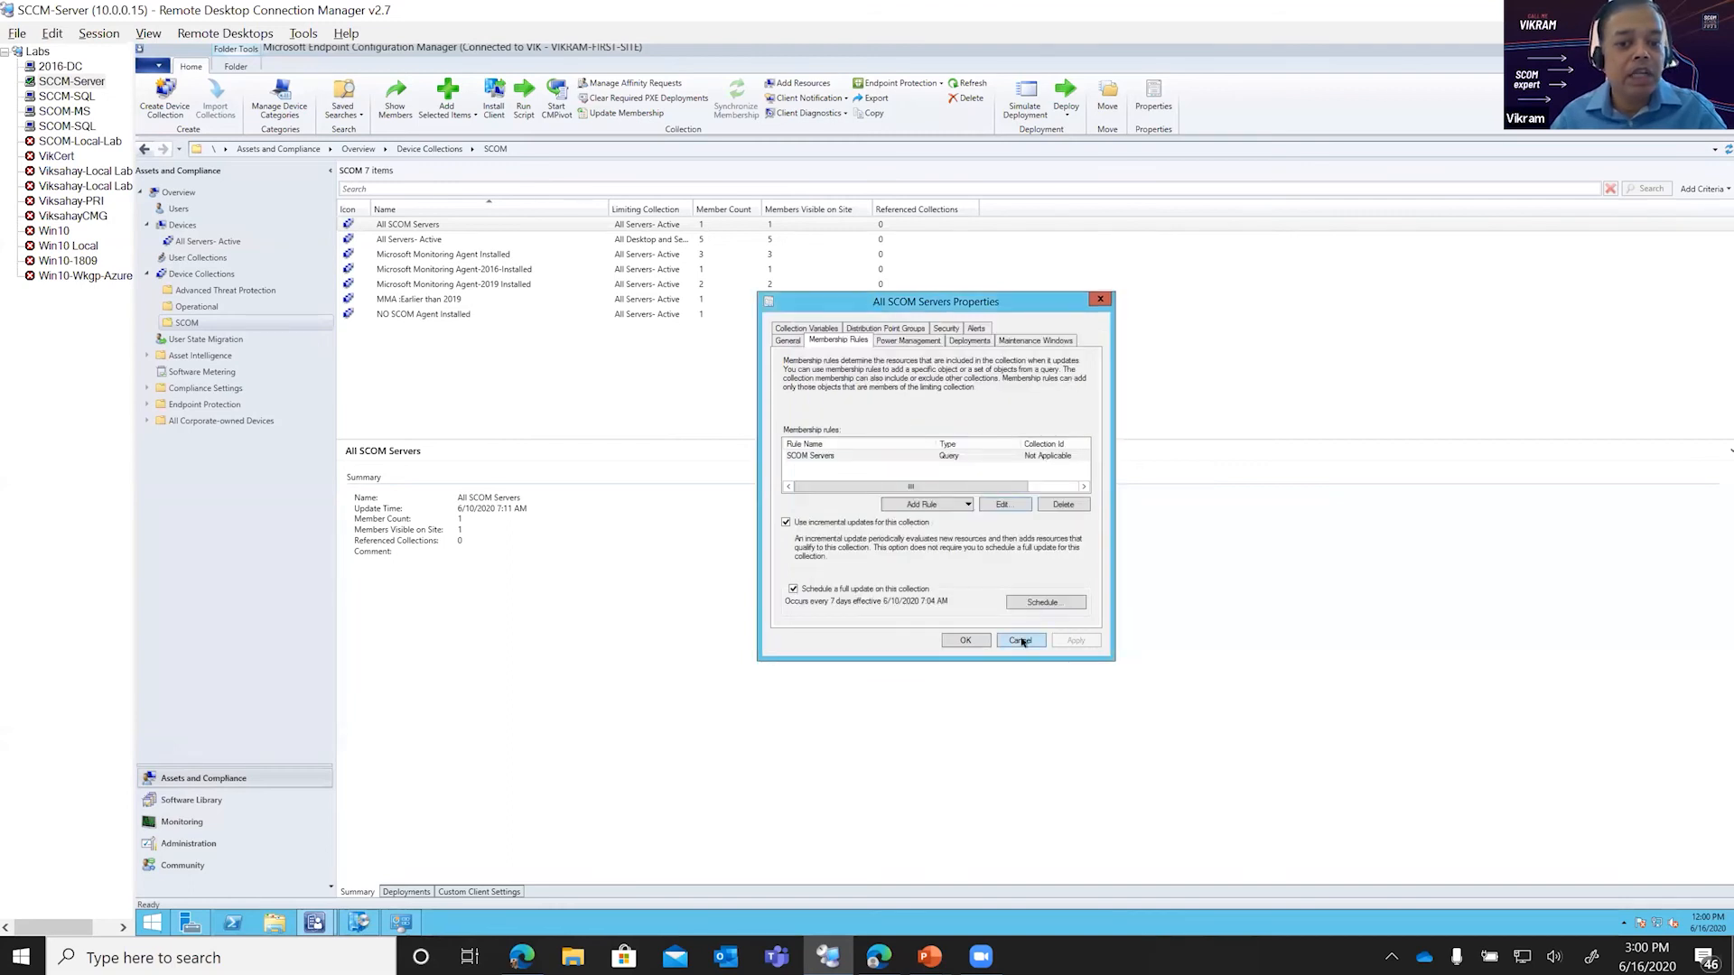
click(1023, 641)
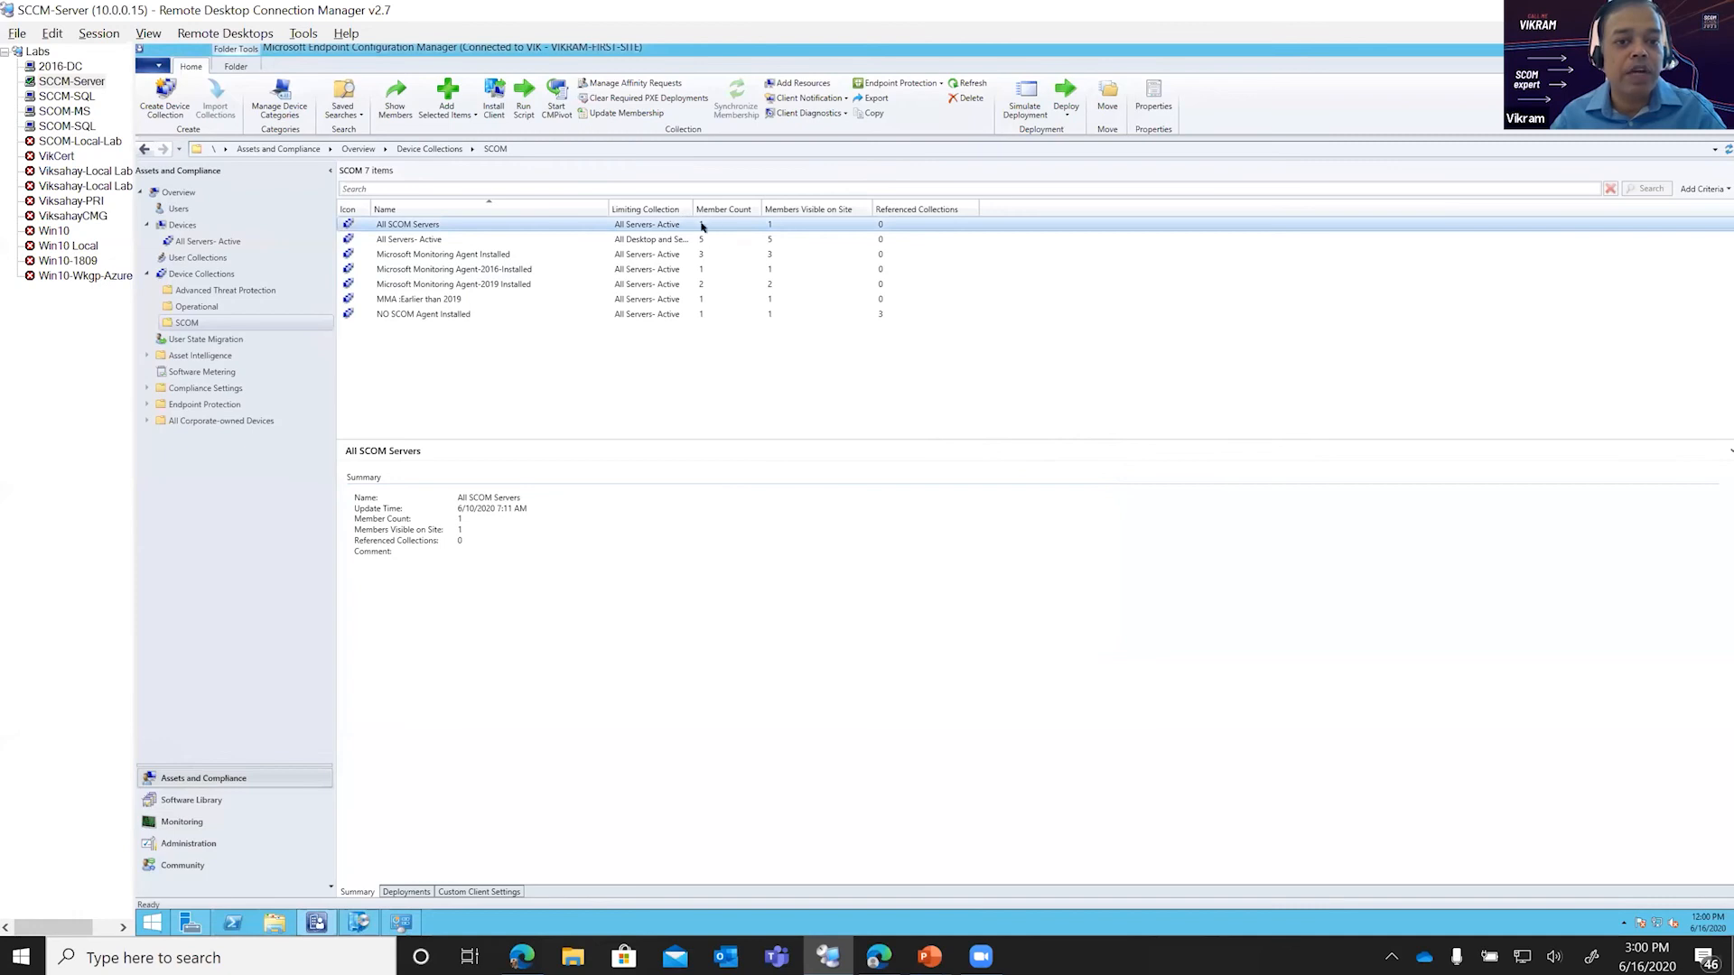
double_click(506, 224)
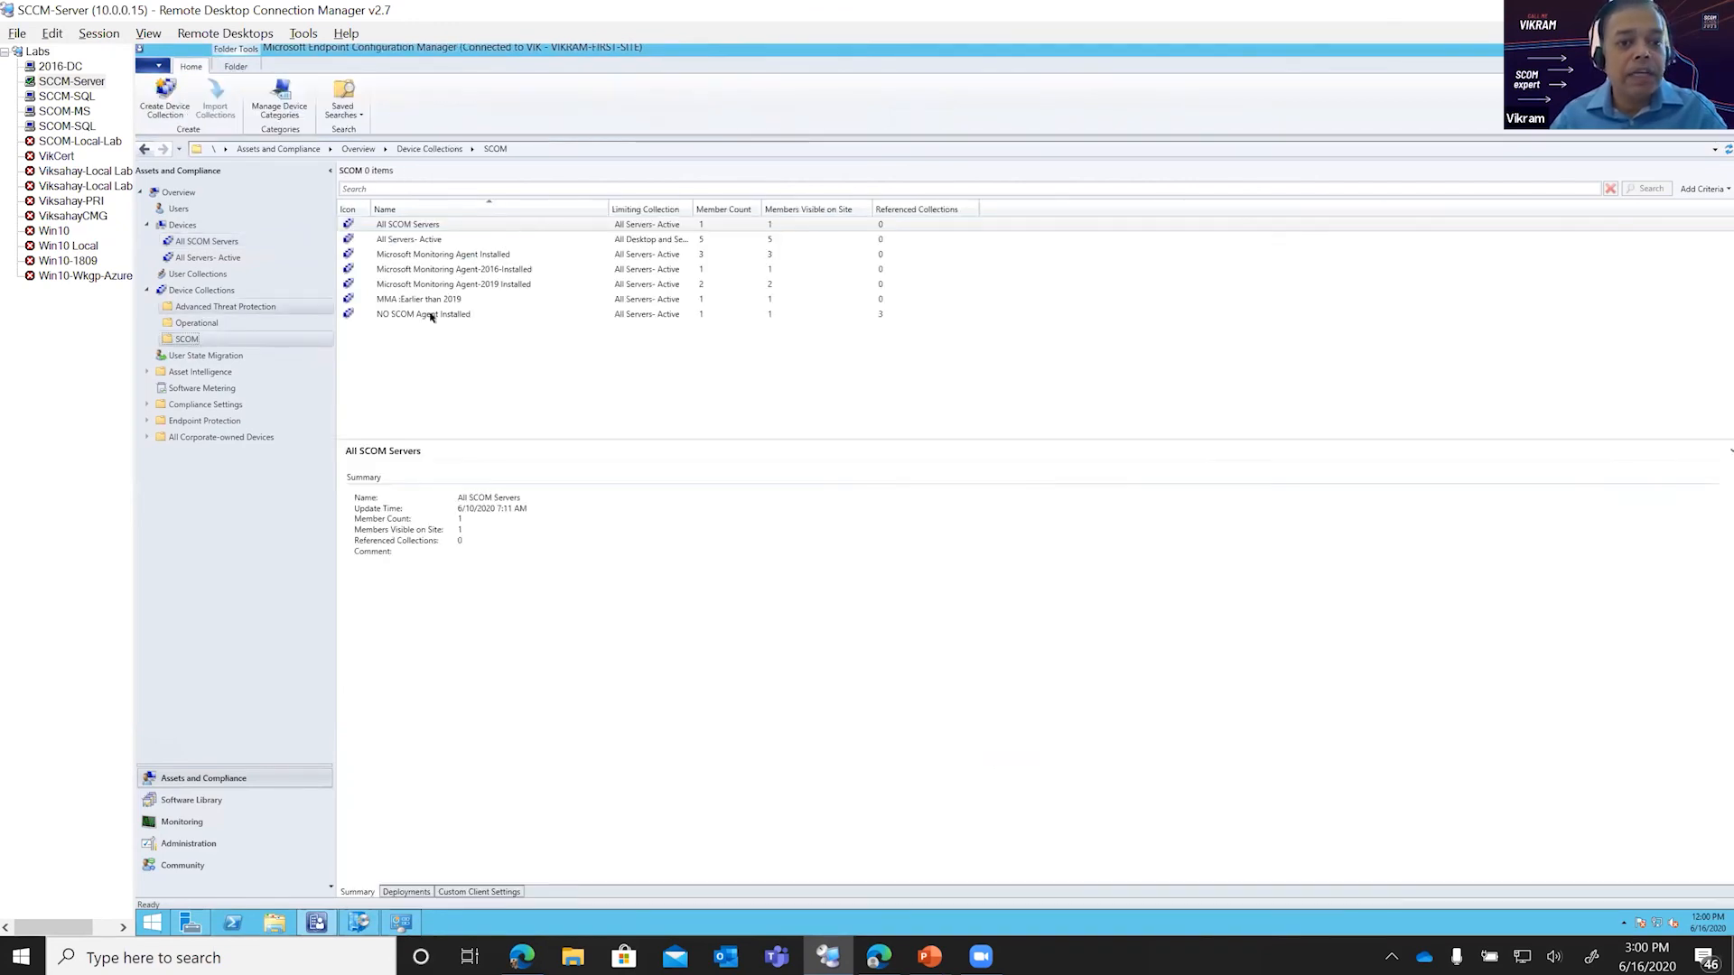
Step: Review the include and exclude membership rules of the NO SCOM Agent Installed collection in the SCOM folder, leaving them unchanged
click(397, 315)
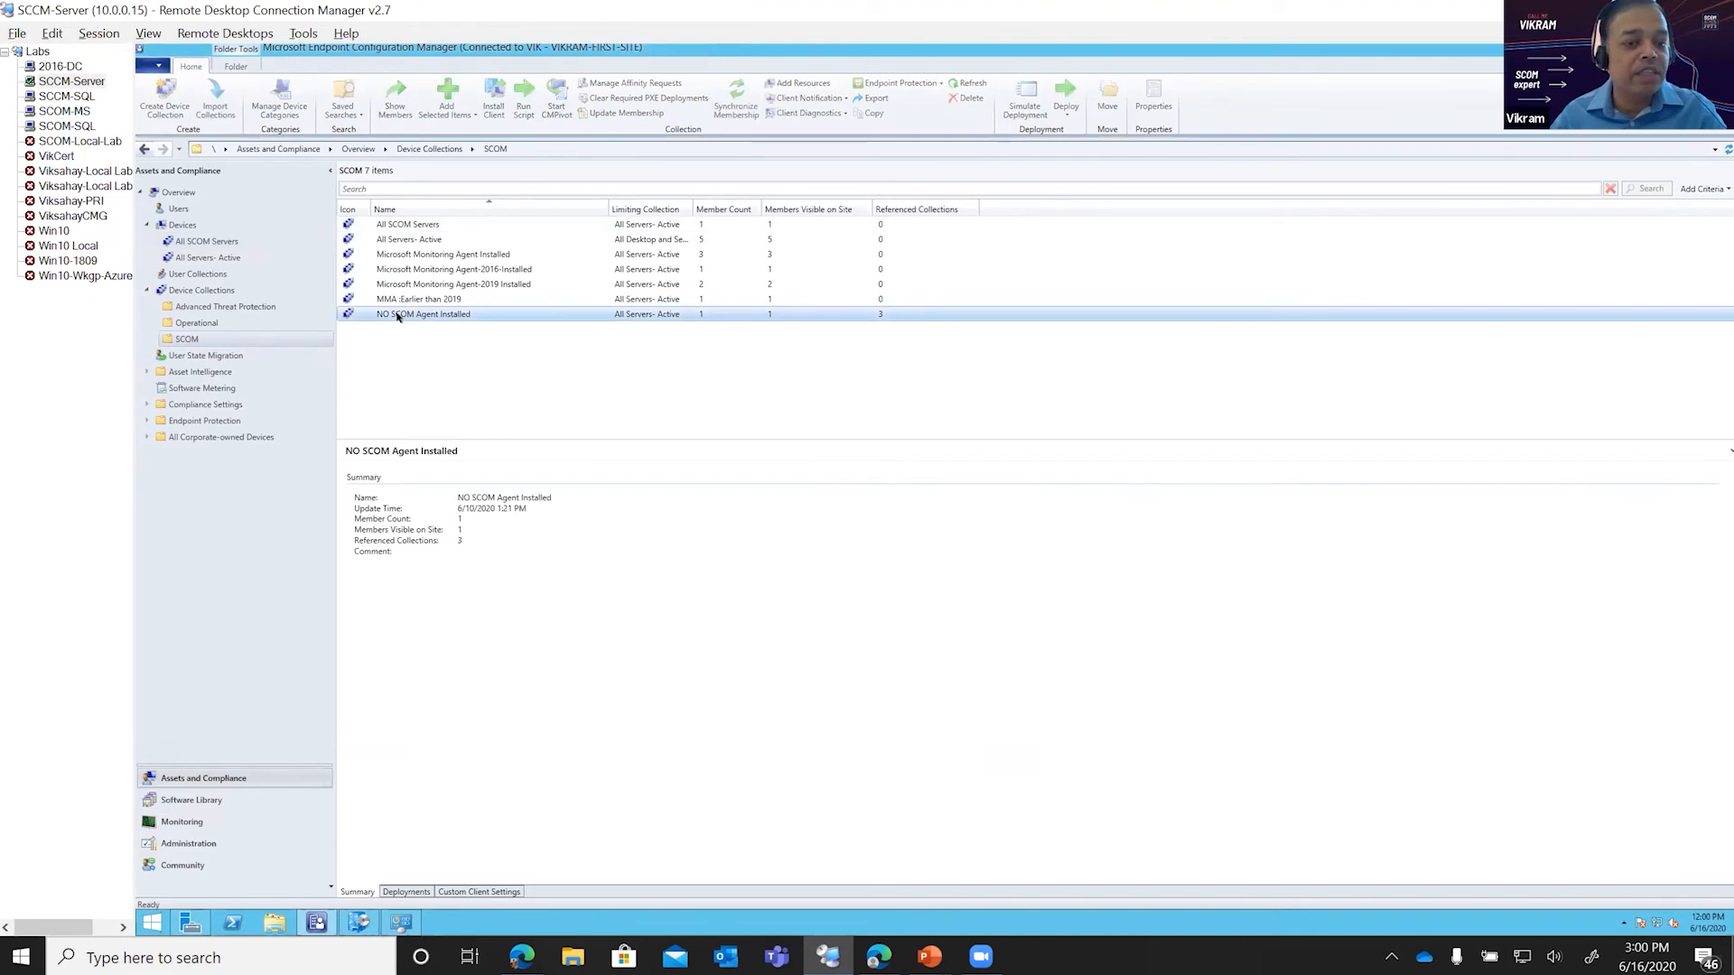
right_click(397, 315)
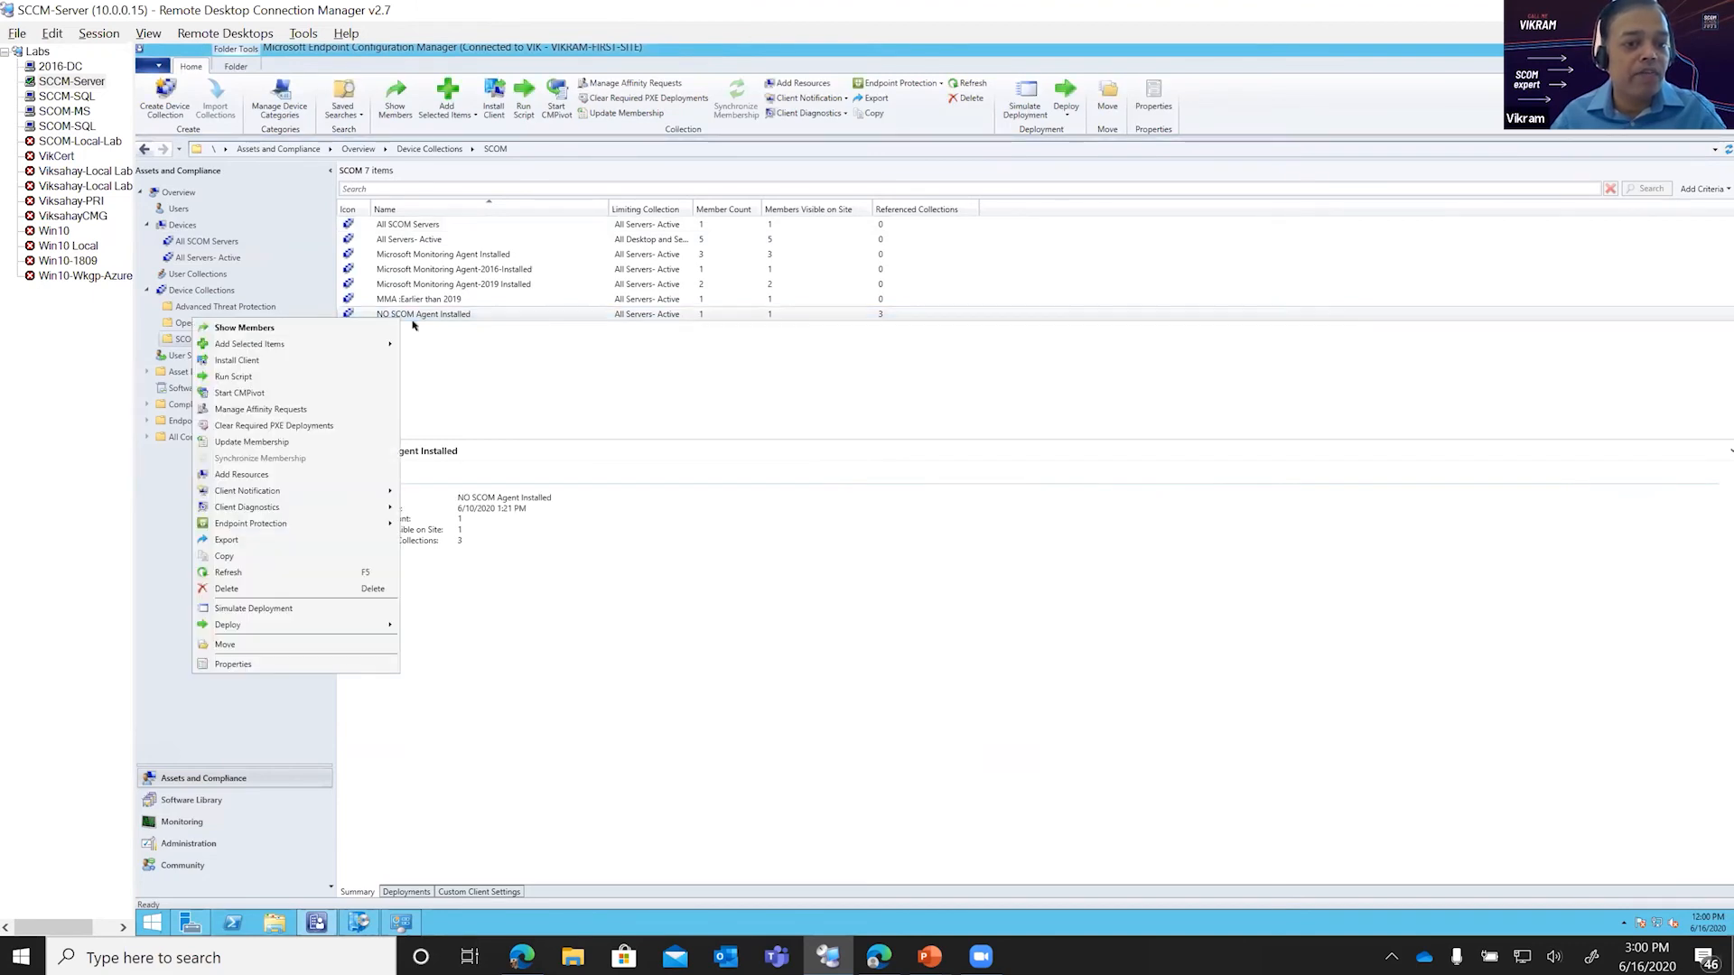
click(331, 664)
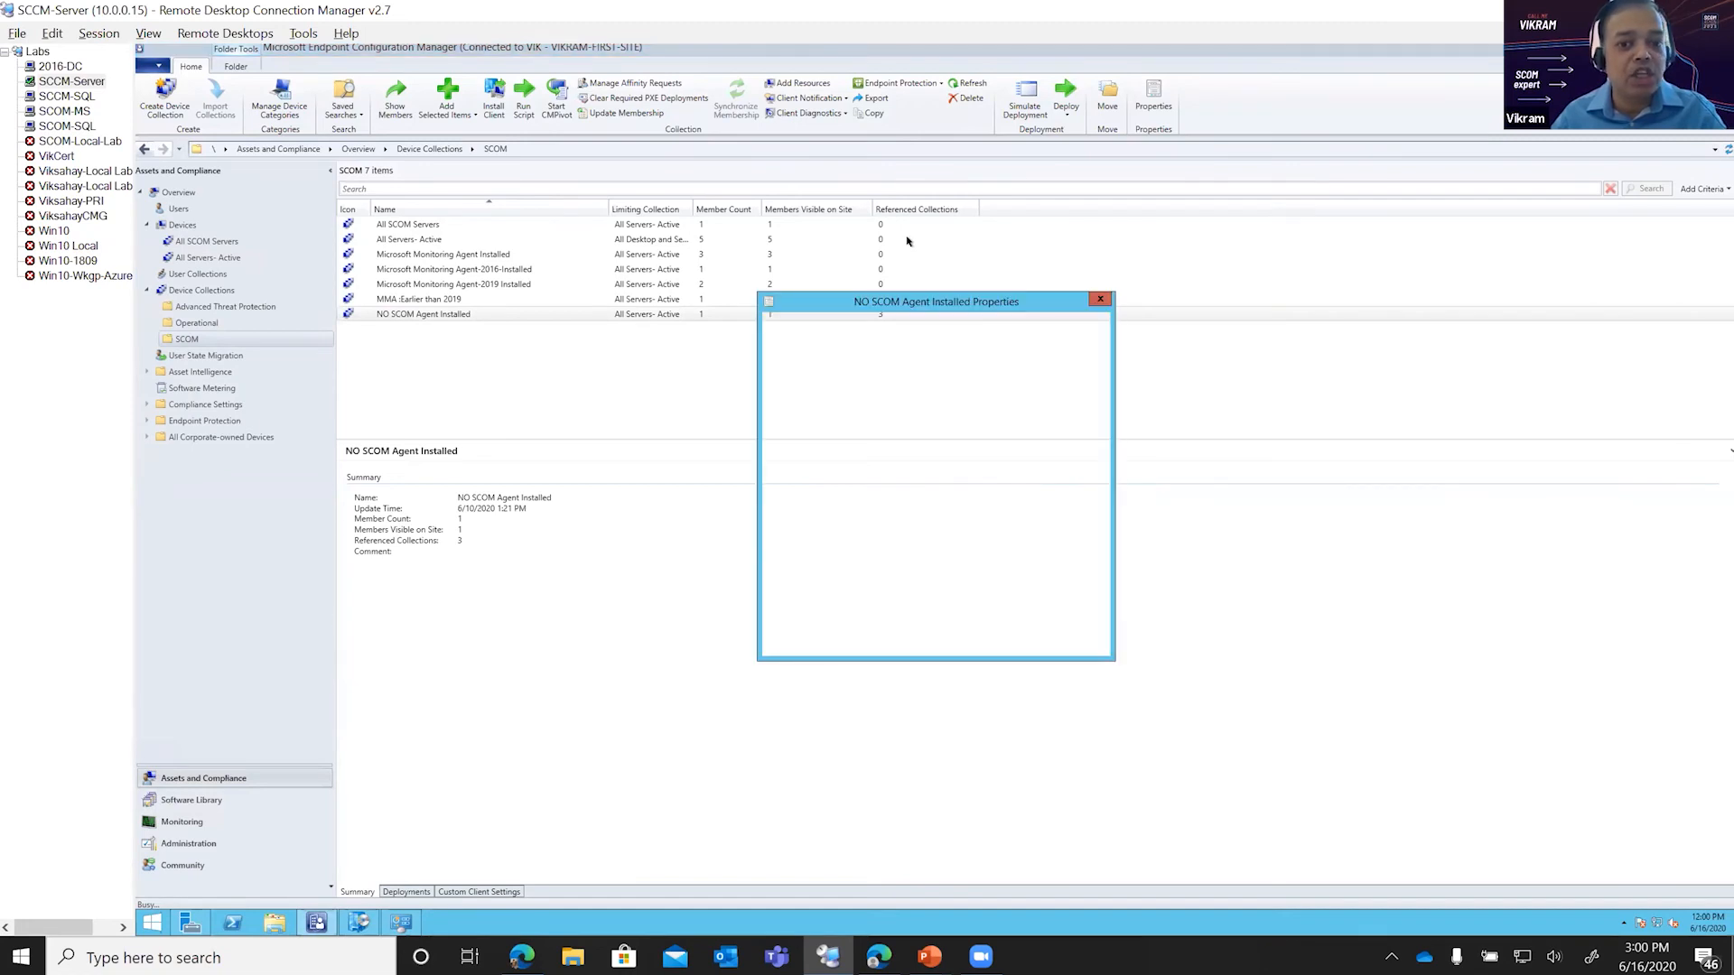
click(838, 340)
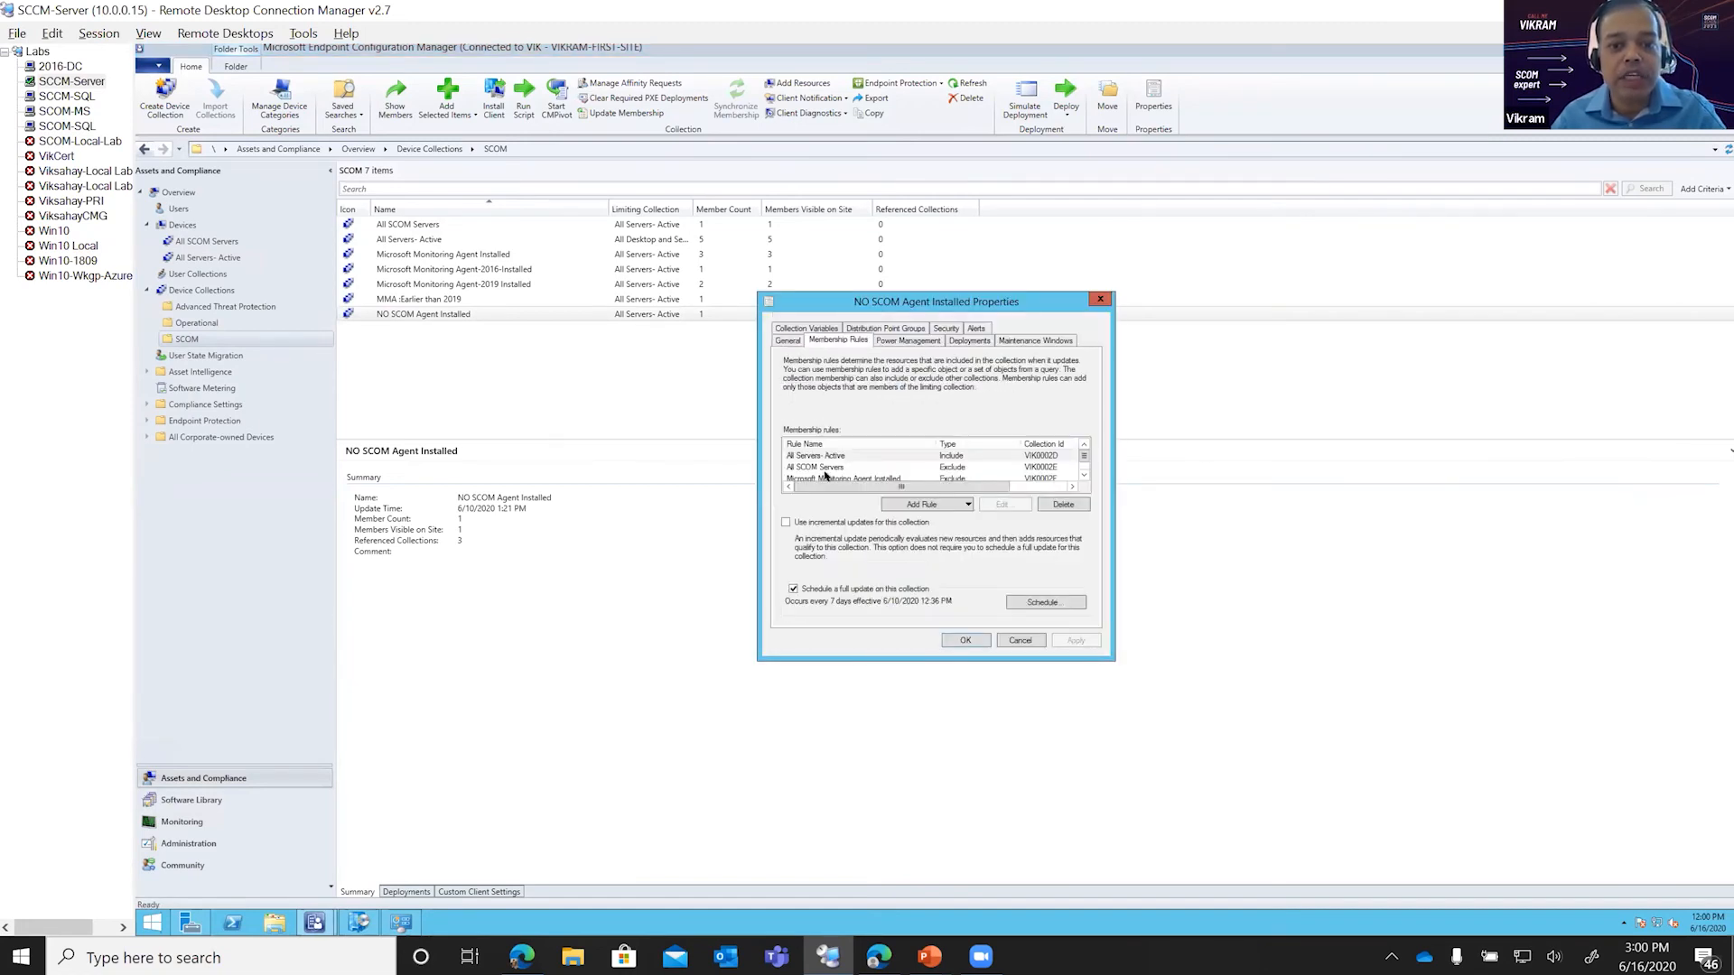
click(803, 456)
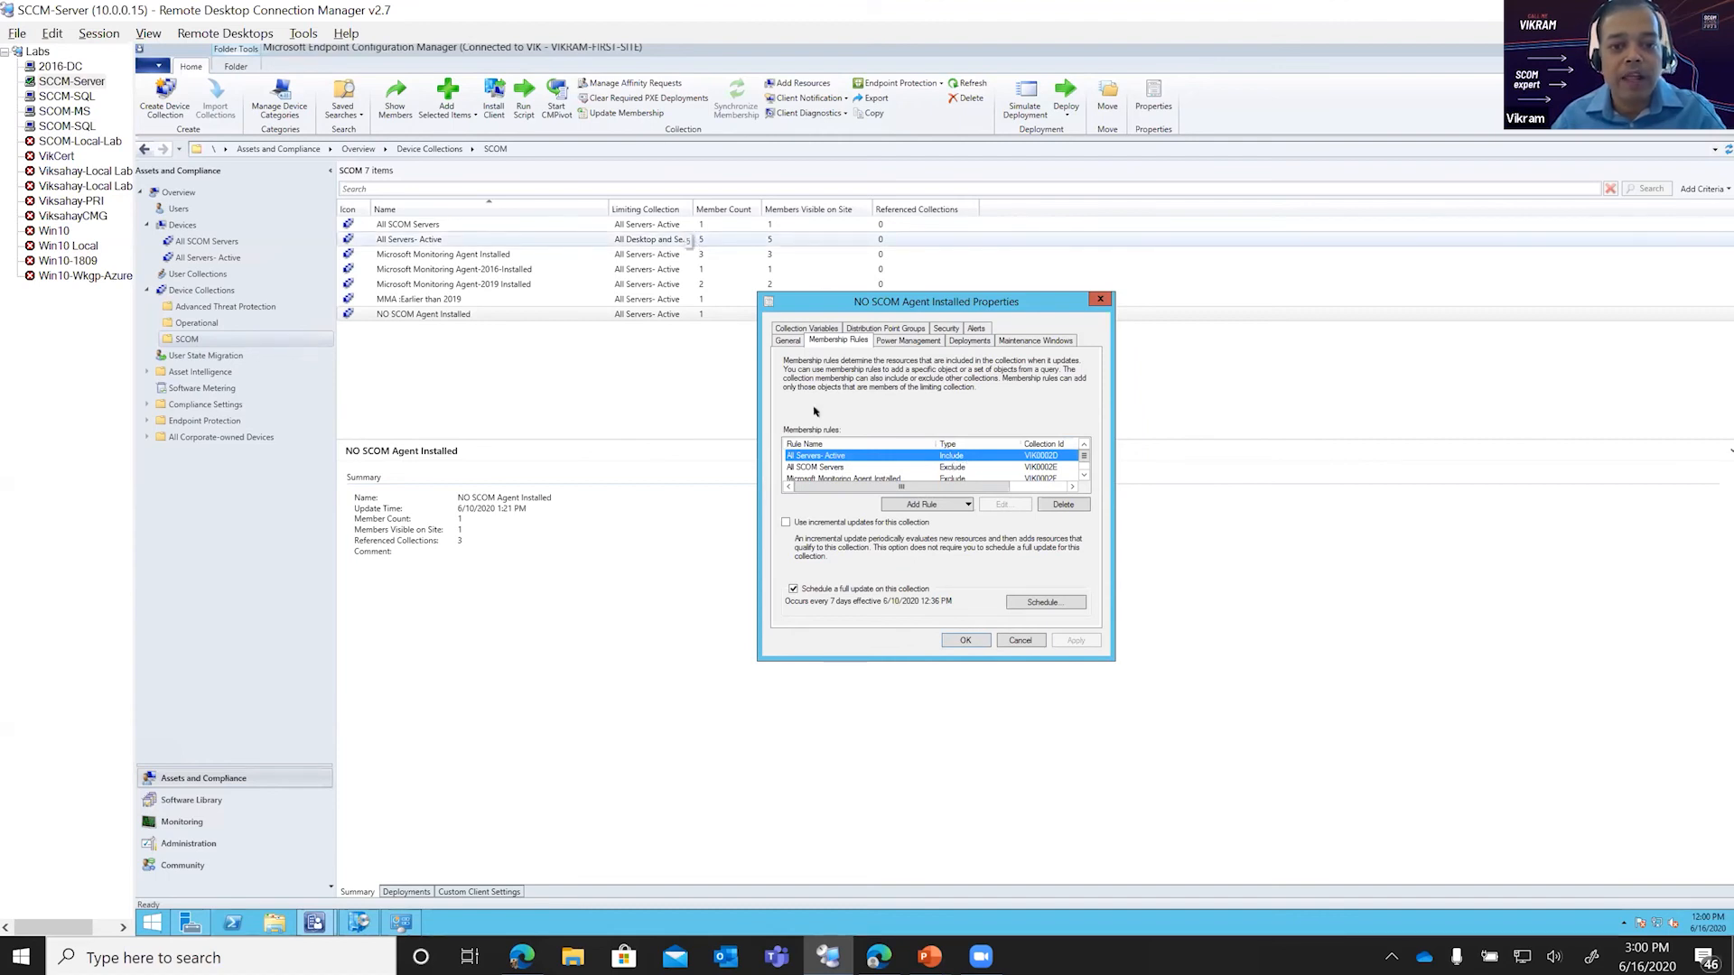
click(814, 467)
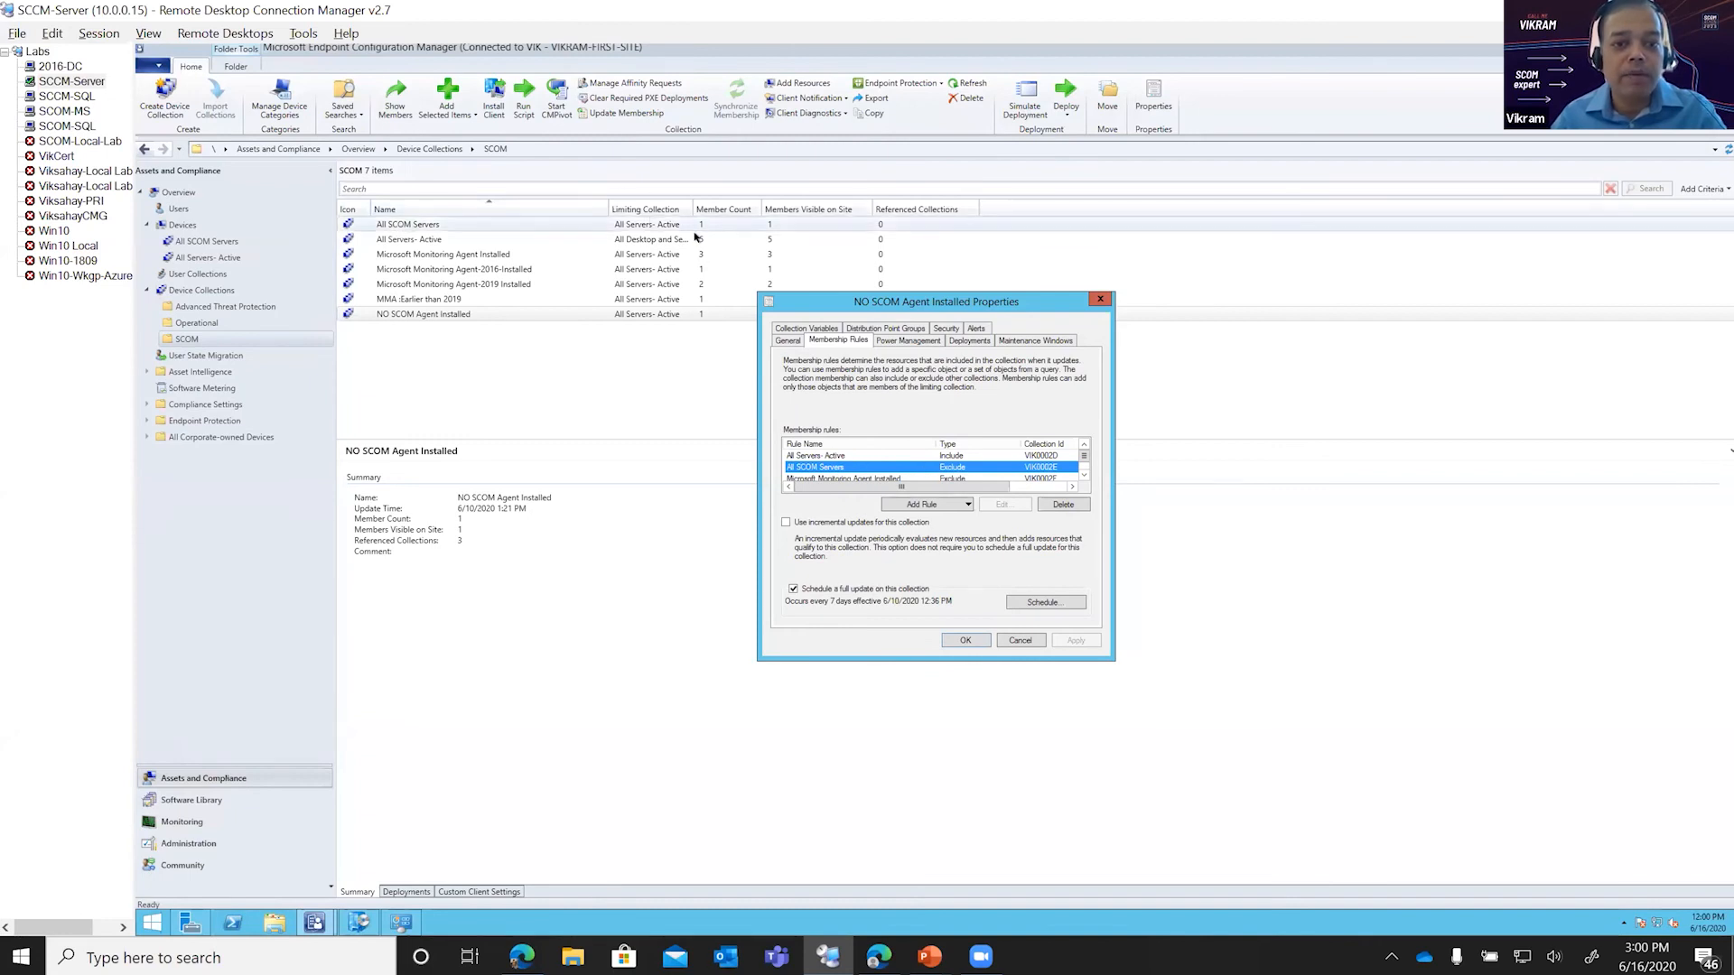
scroll(833, 468, down, 1)
click(838, 466)
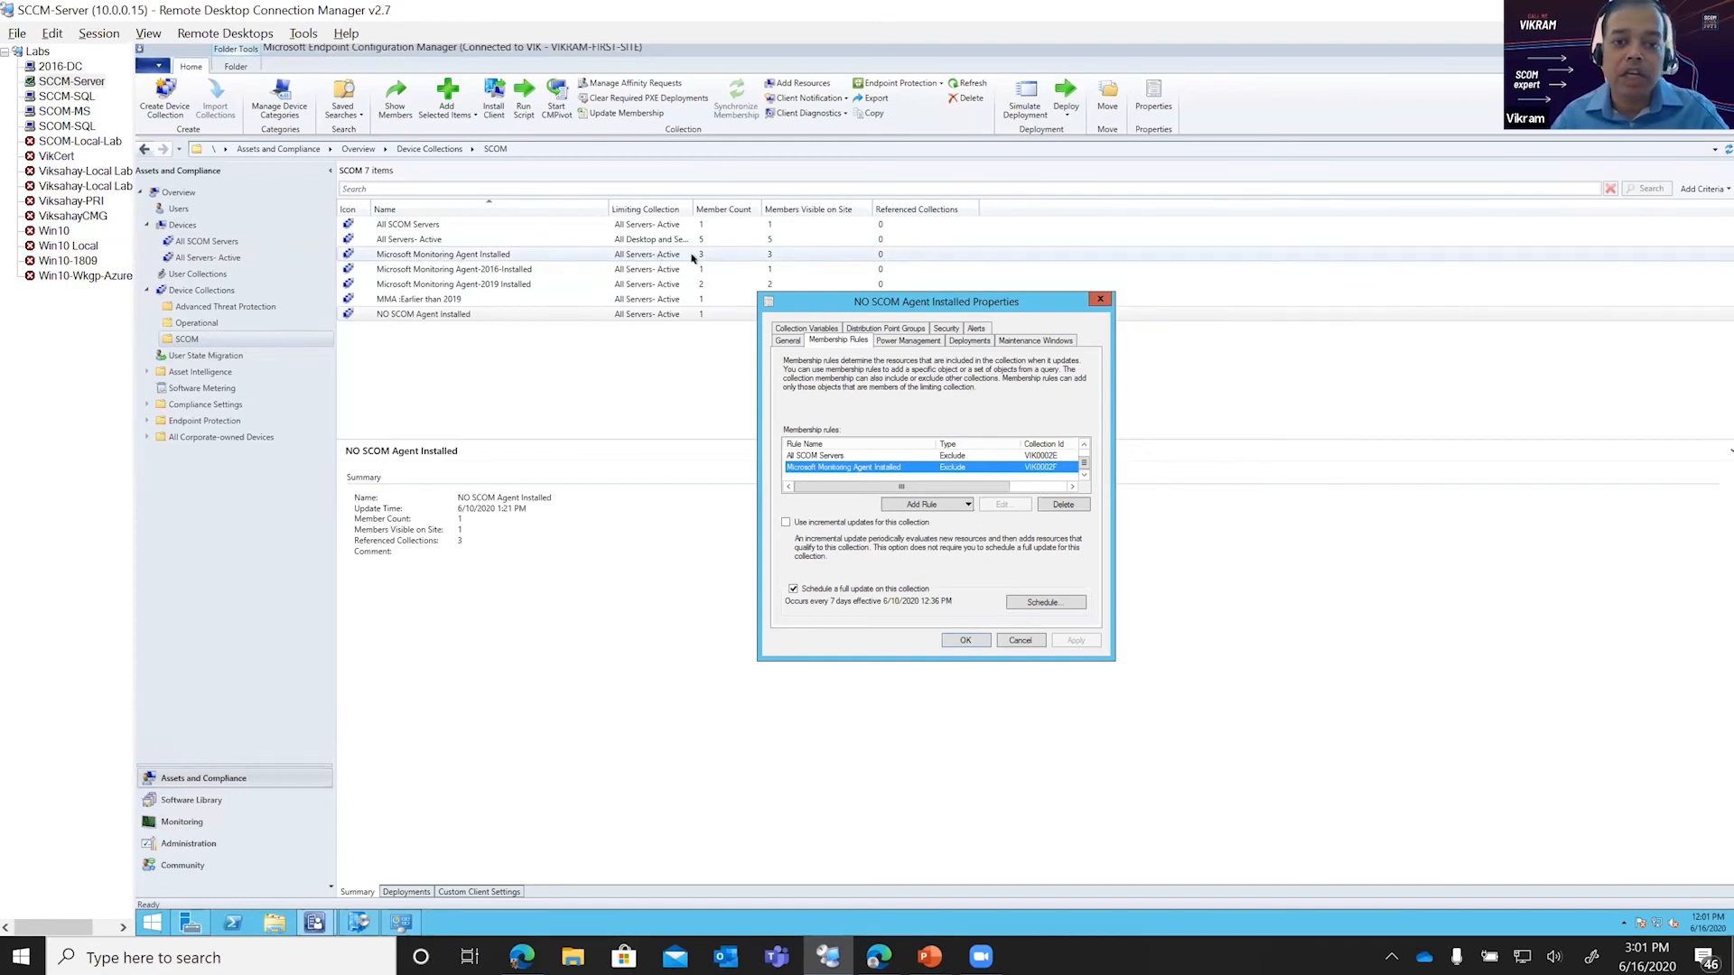
click(1020, 641)
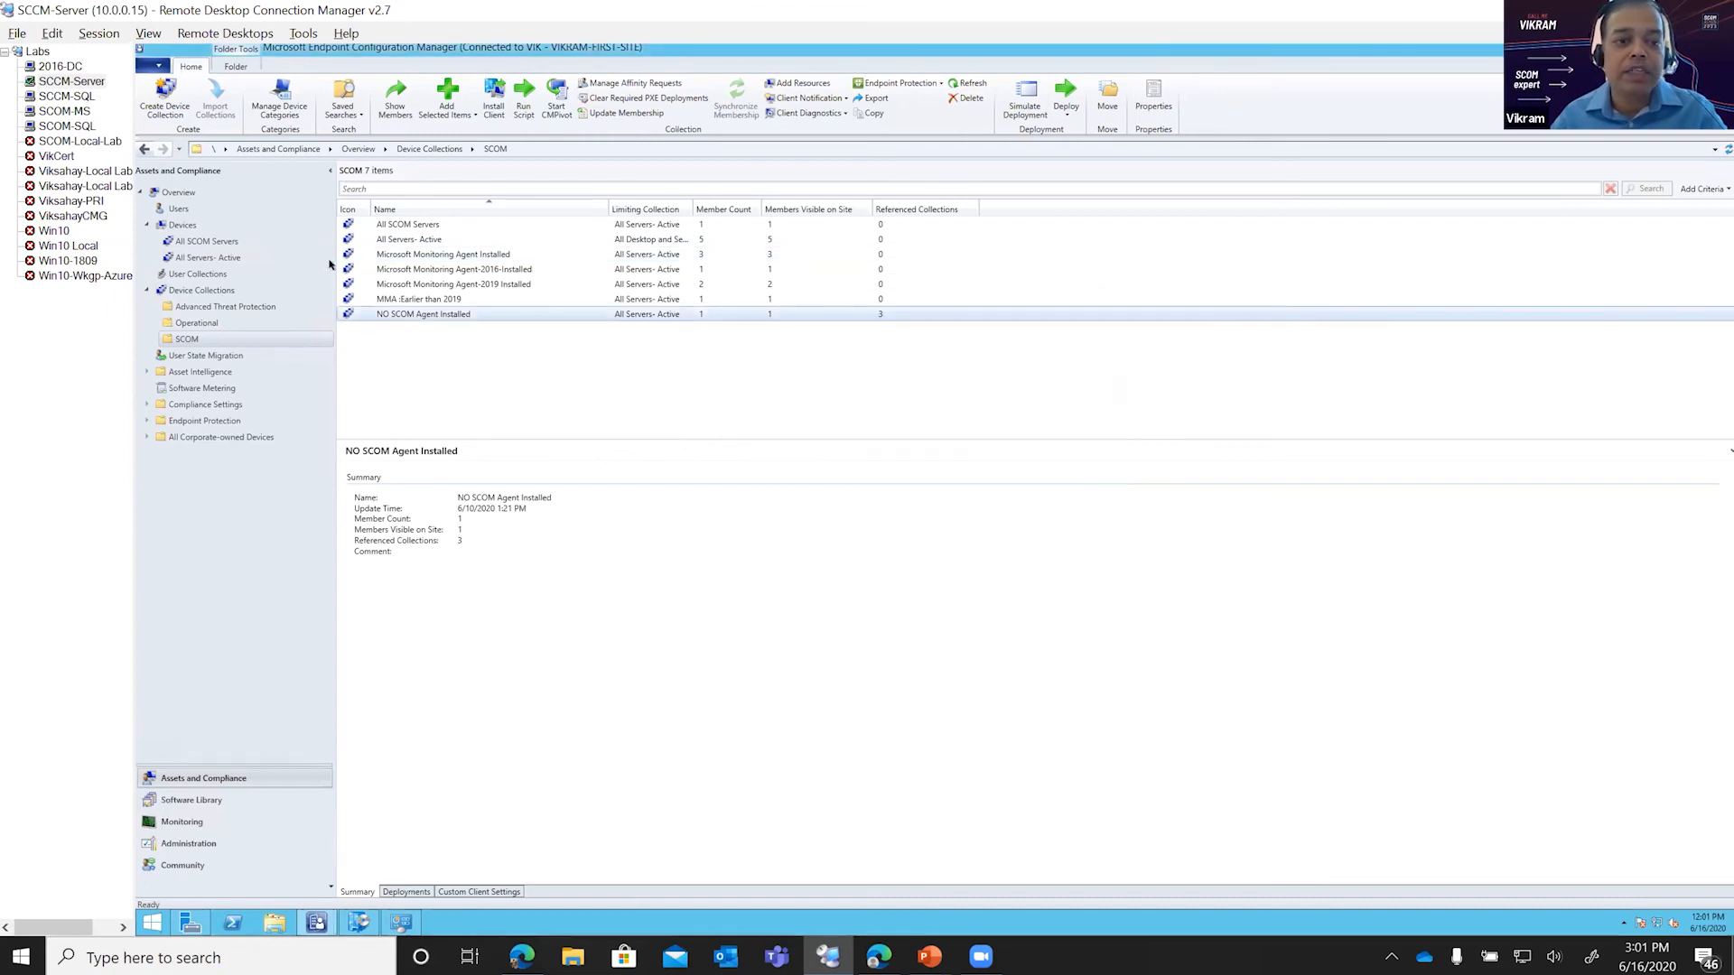
Step: Show the members of the NO SCOM Agent Installed collection and inspect the listed computer
double_click(380, 314)
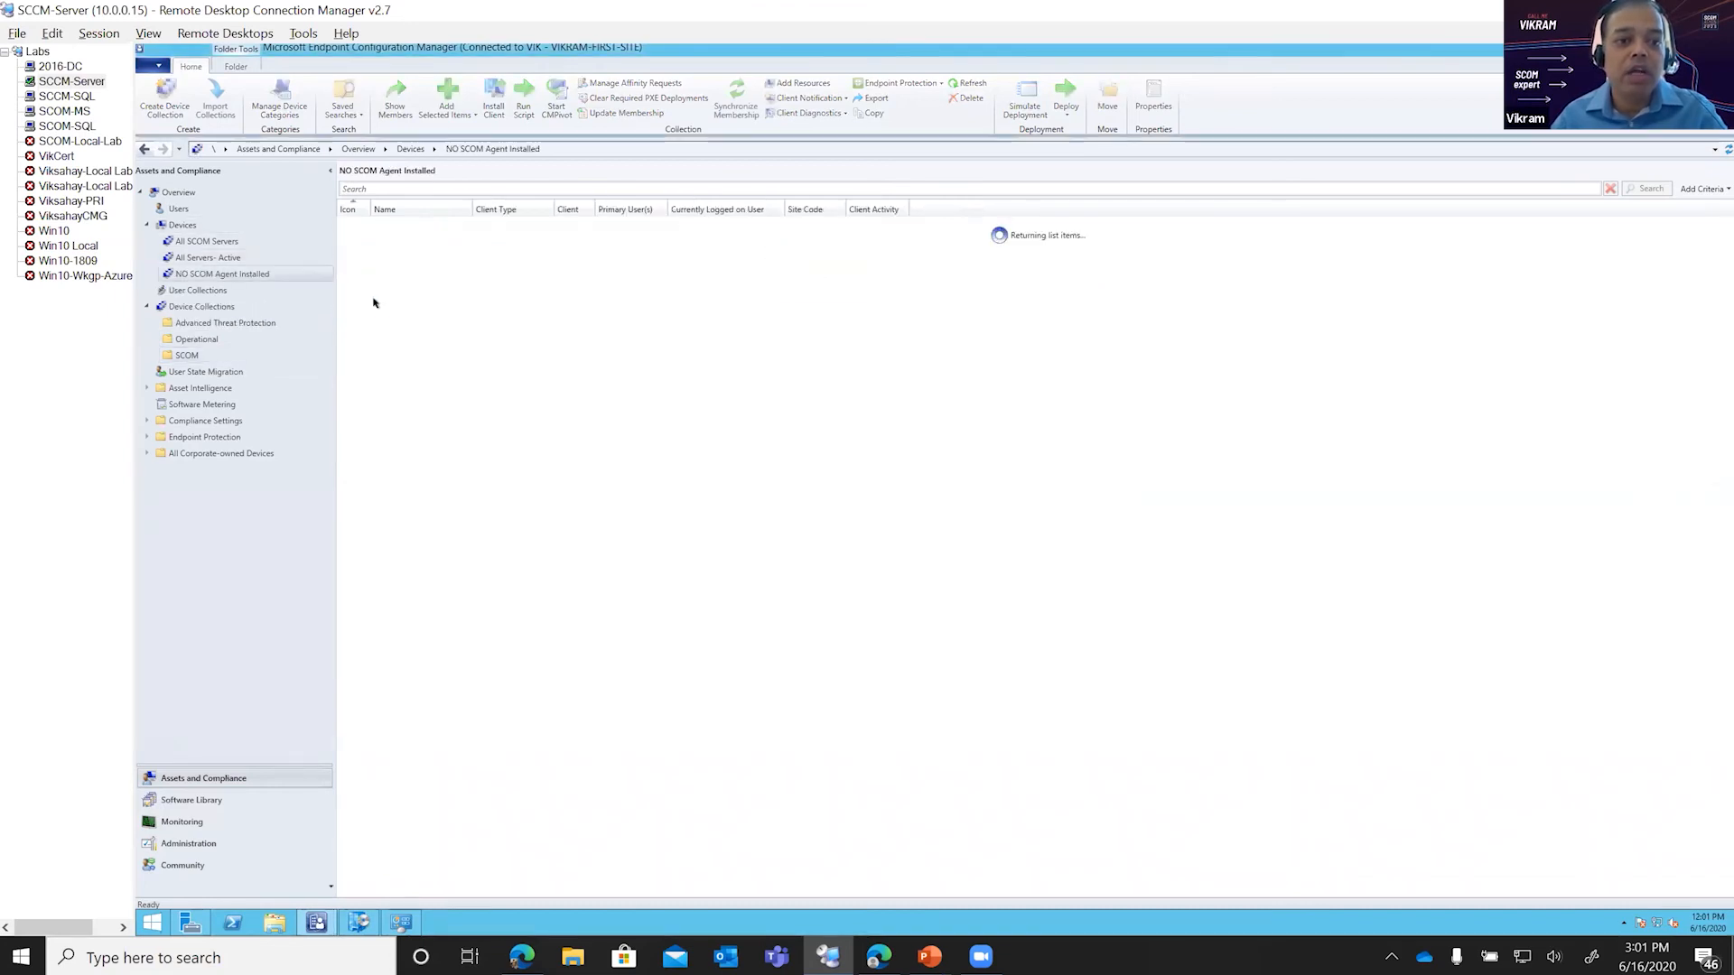
click(371, 226)
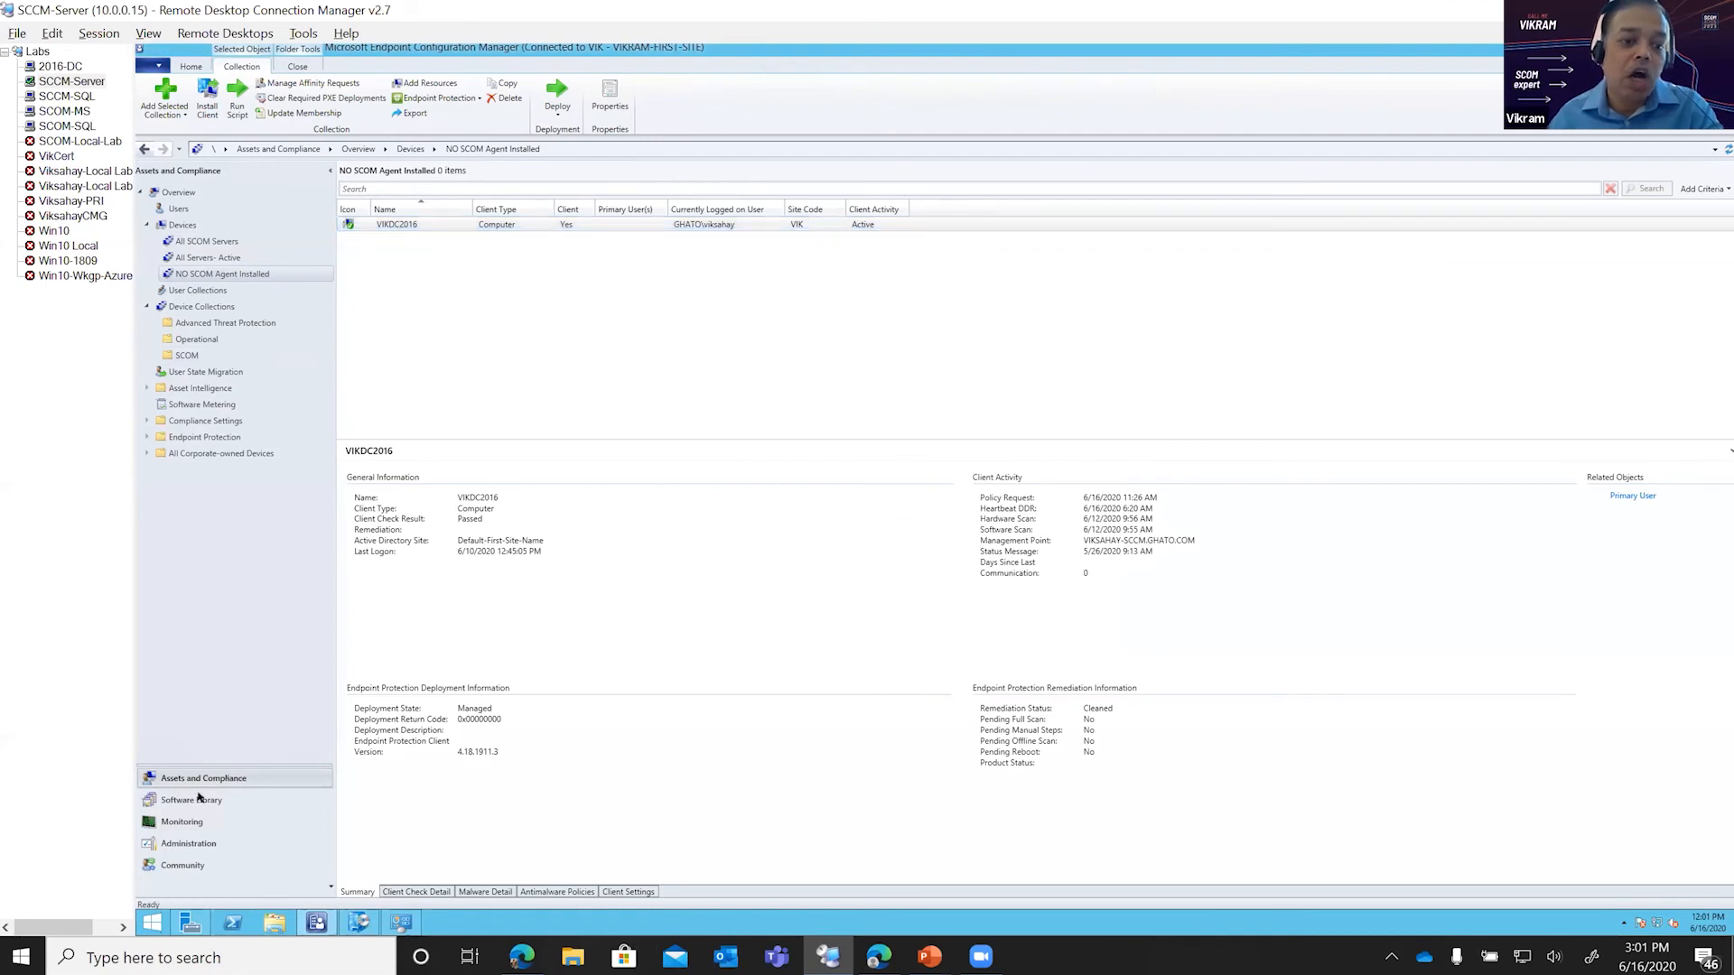
Step: Go to the SCOM applications in the Software Library and view the Microsoft Monitoring Agent- Upgrade application's summary
click(200, 799)
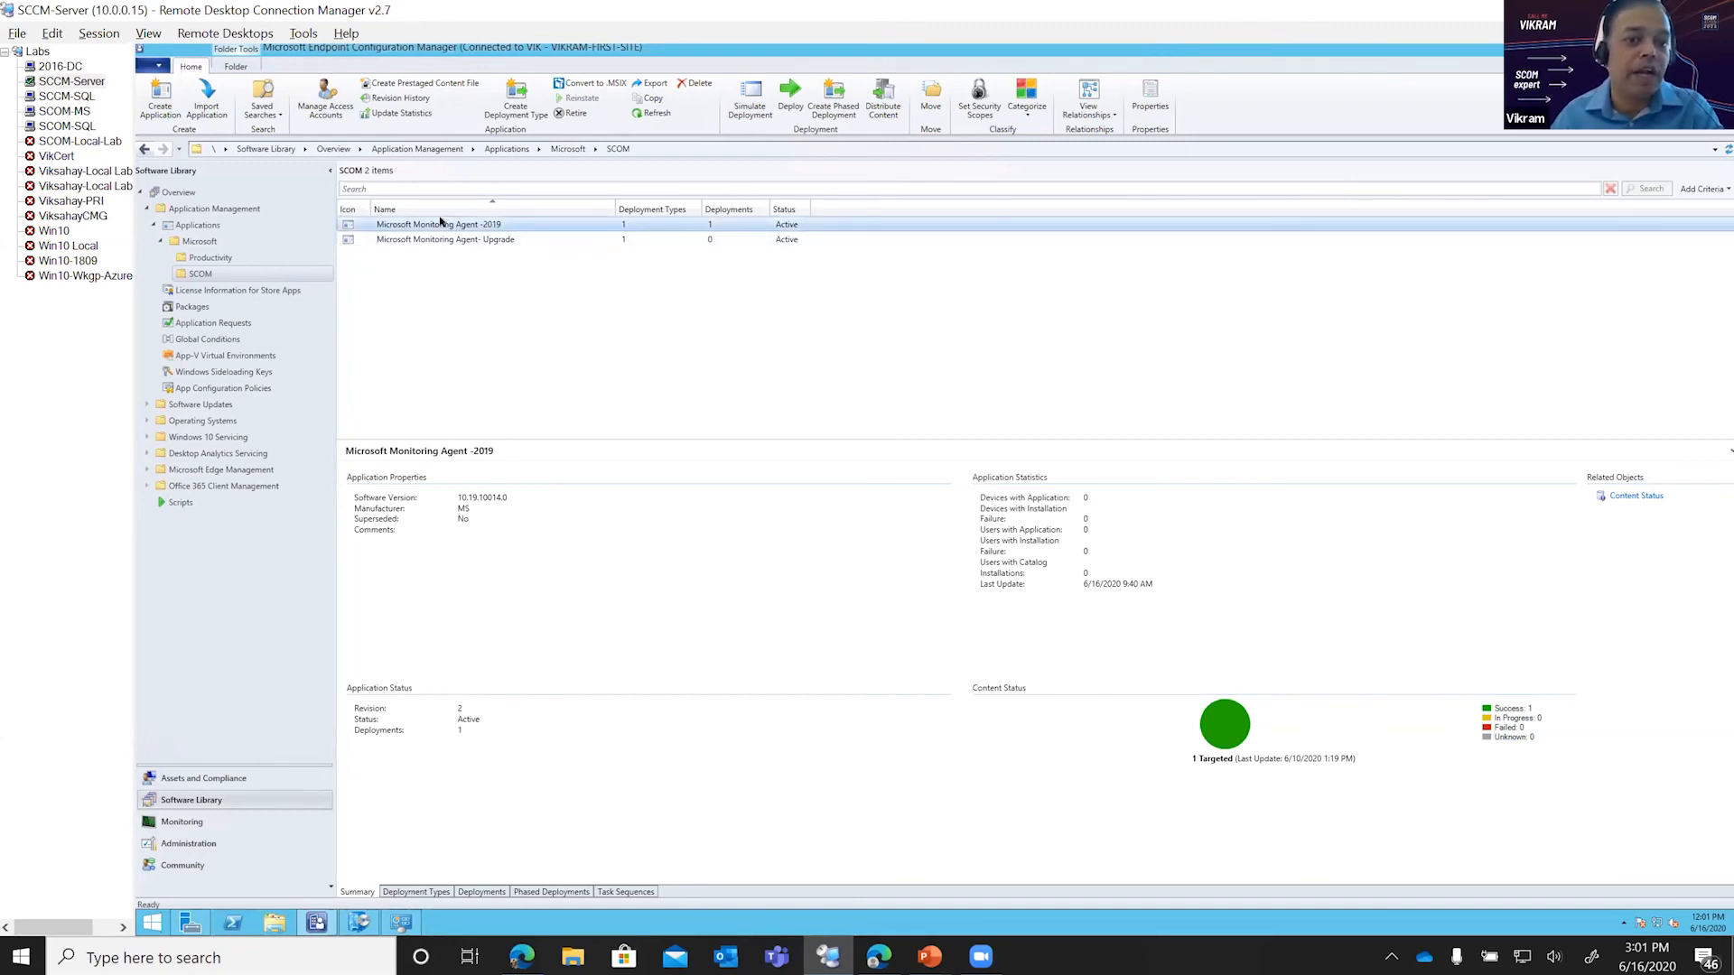
click(484, 240)
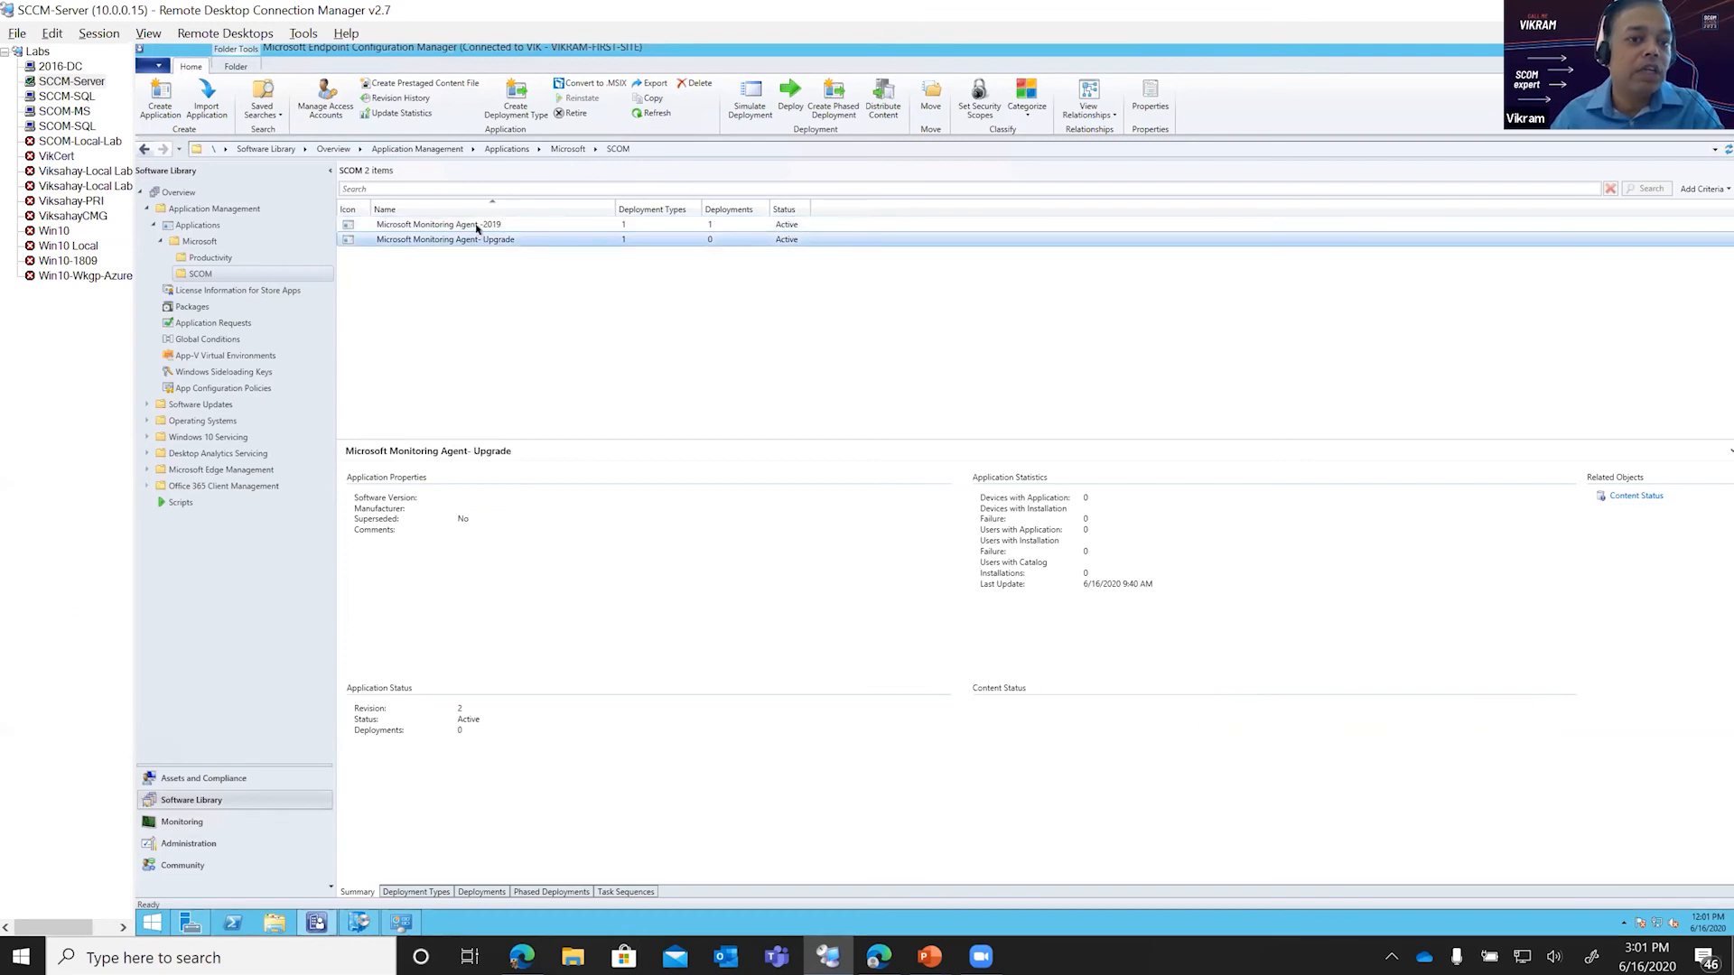
Step: Review the existing deployments of the Microsoft Monitoring Agent -2019 application and compare them with those of Microsoft Monitoring Agent- Upgrade
click(476, 226)
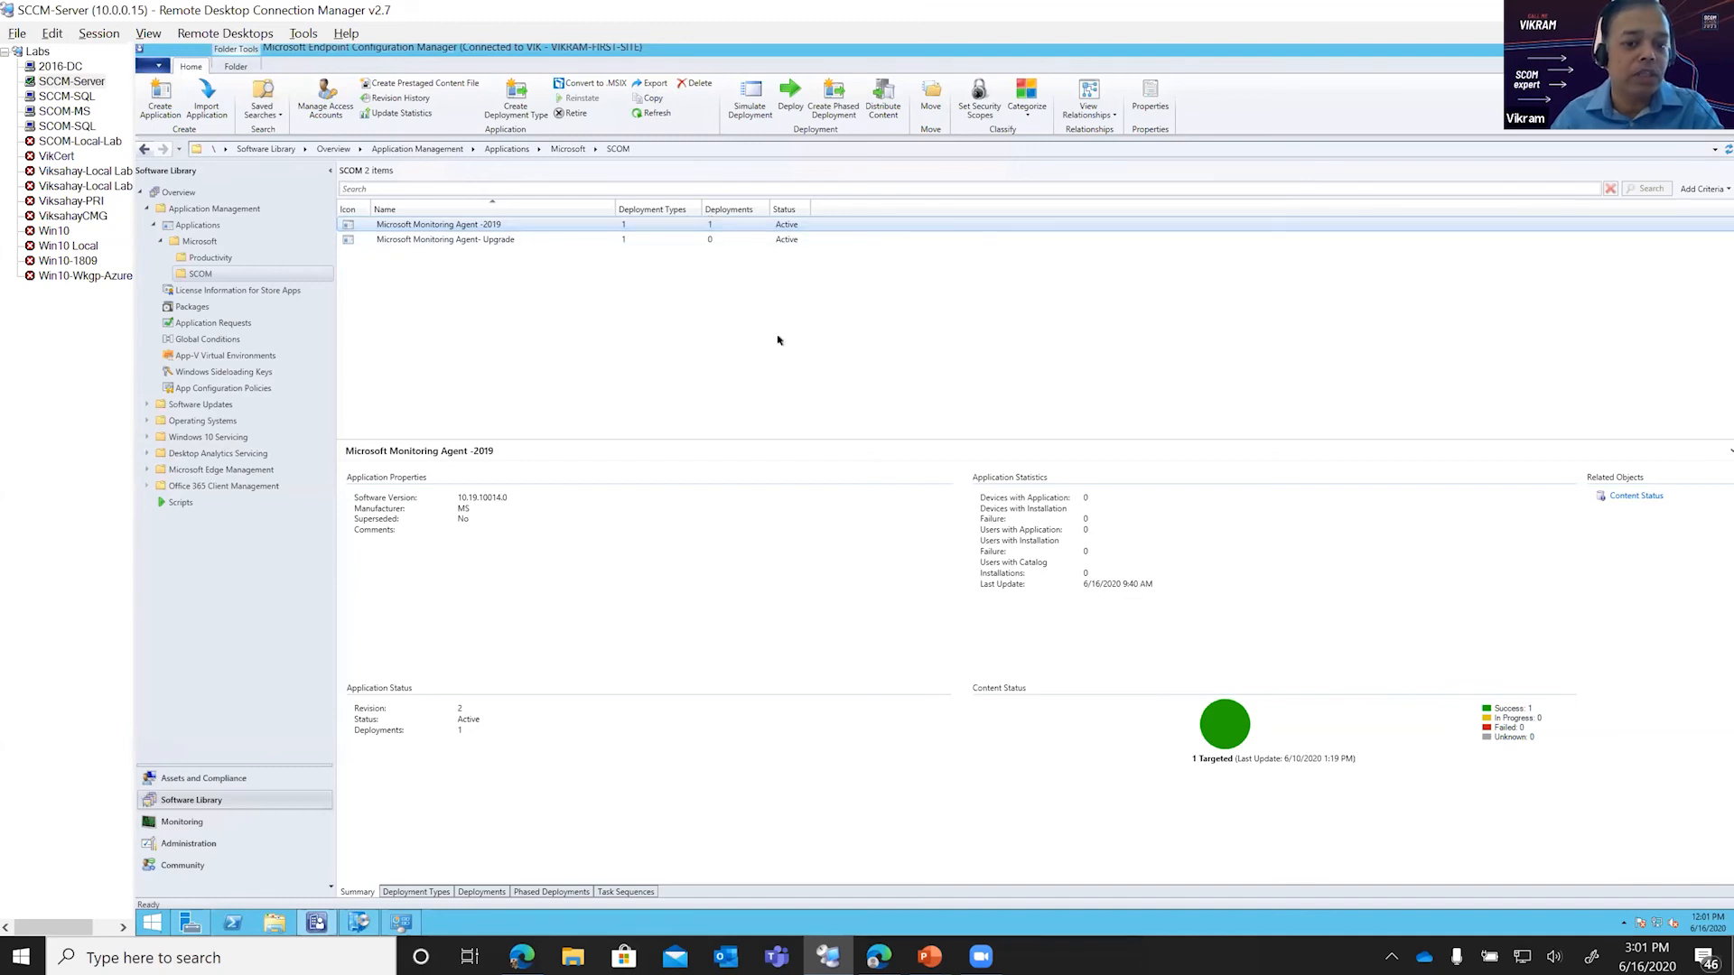
click(485, 892)
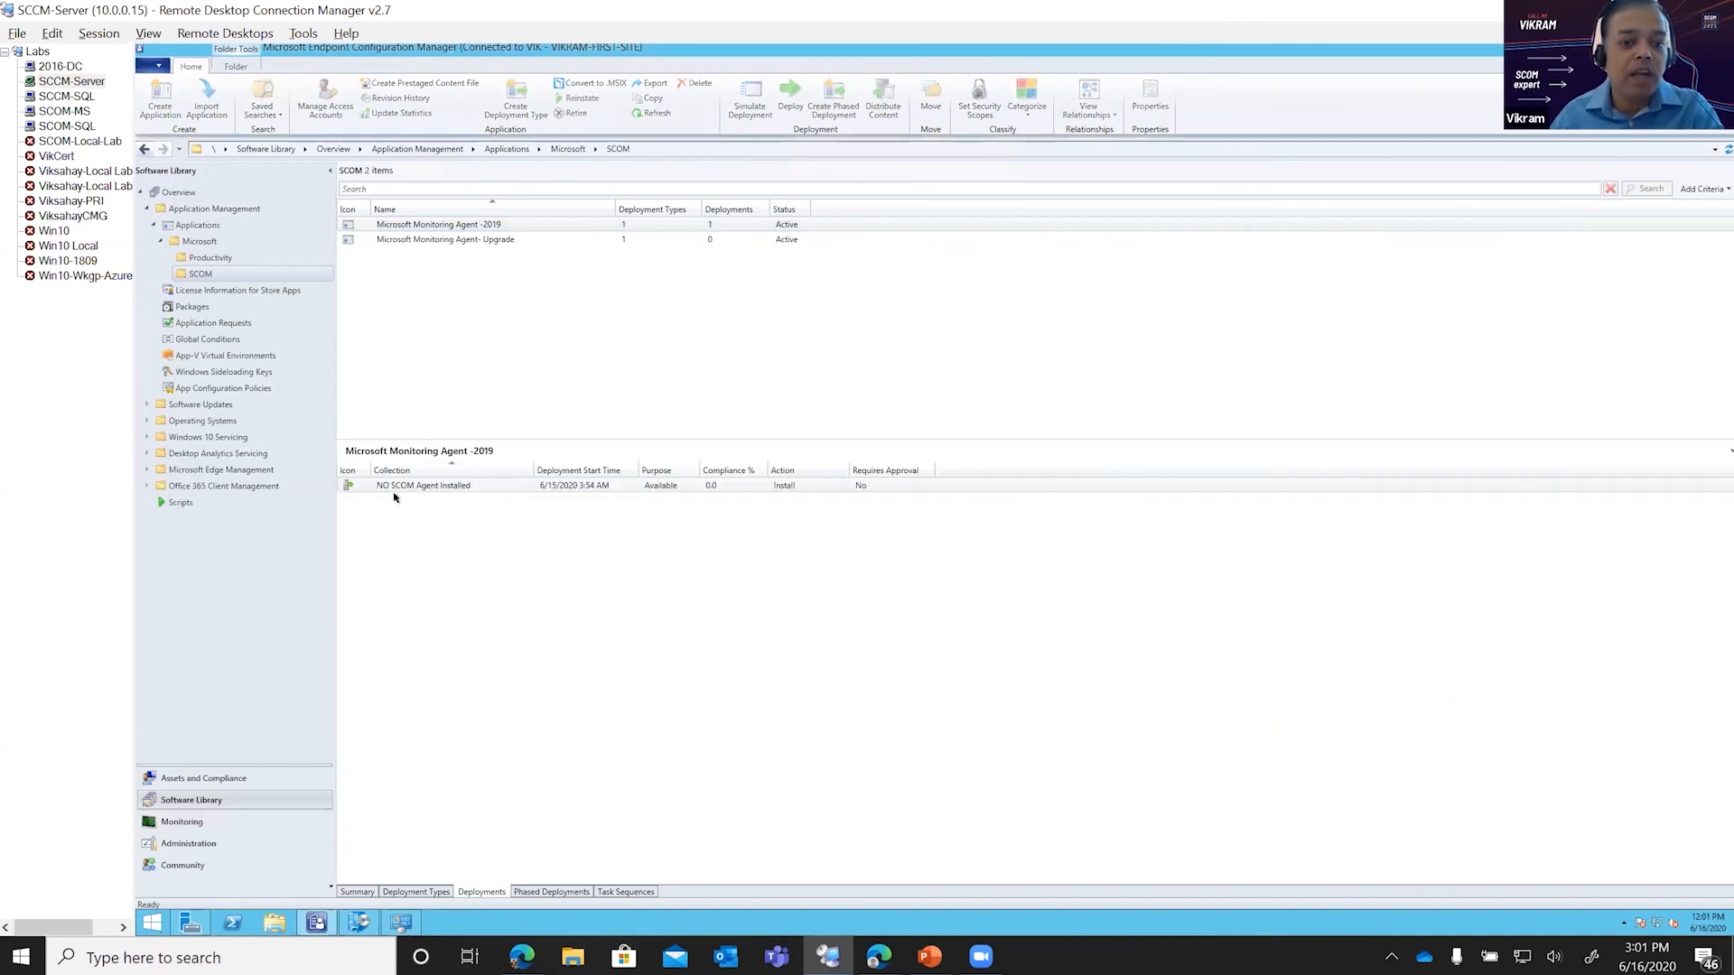
click(369, 489)
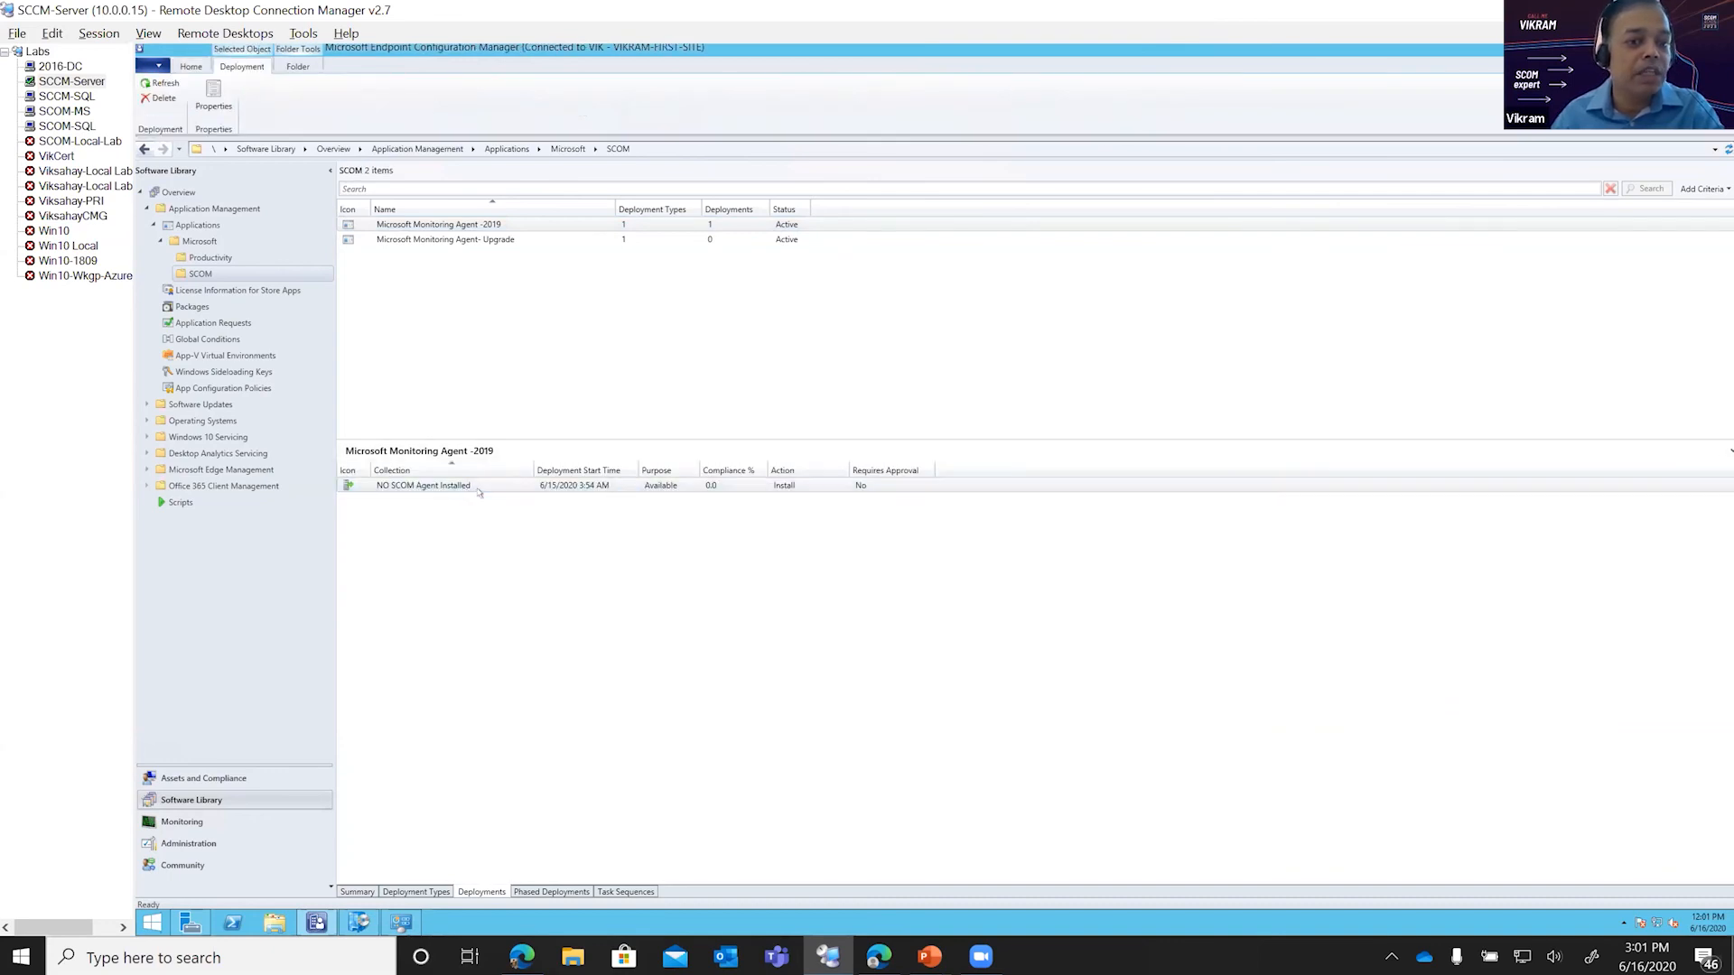
click(469, 242)
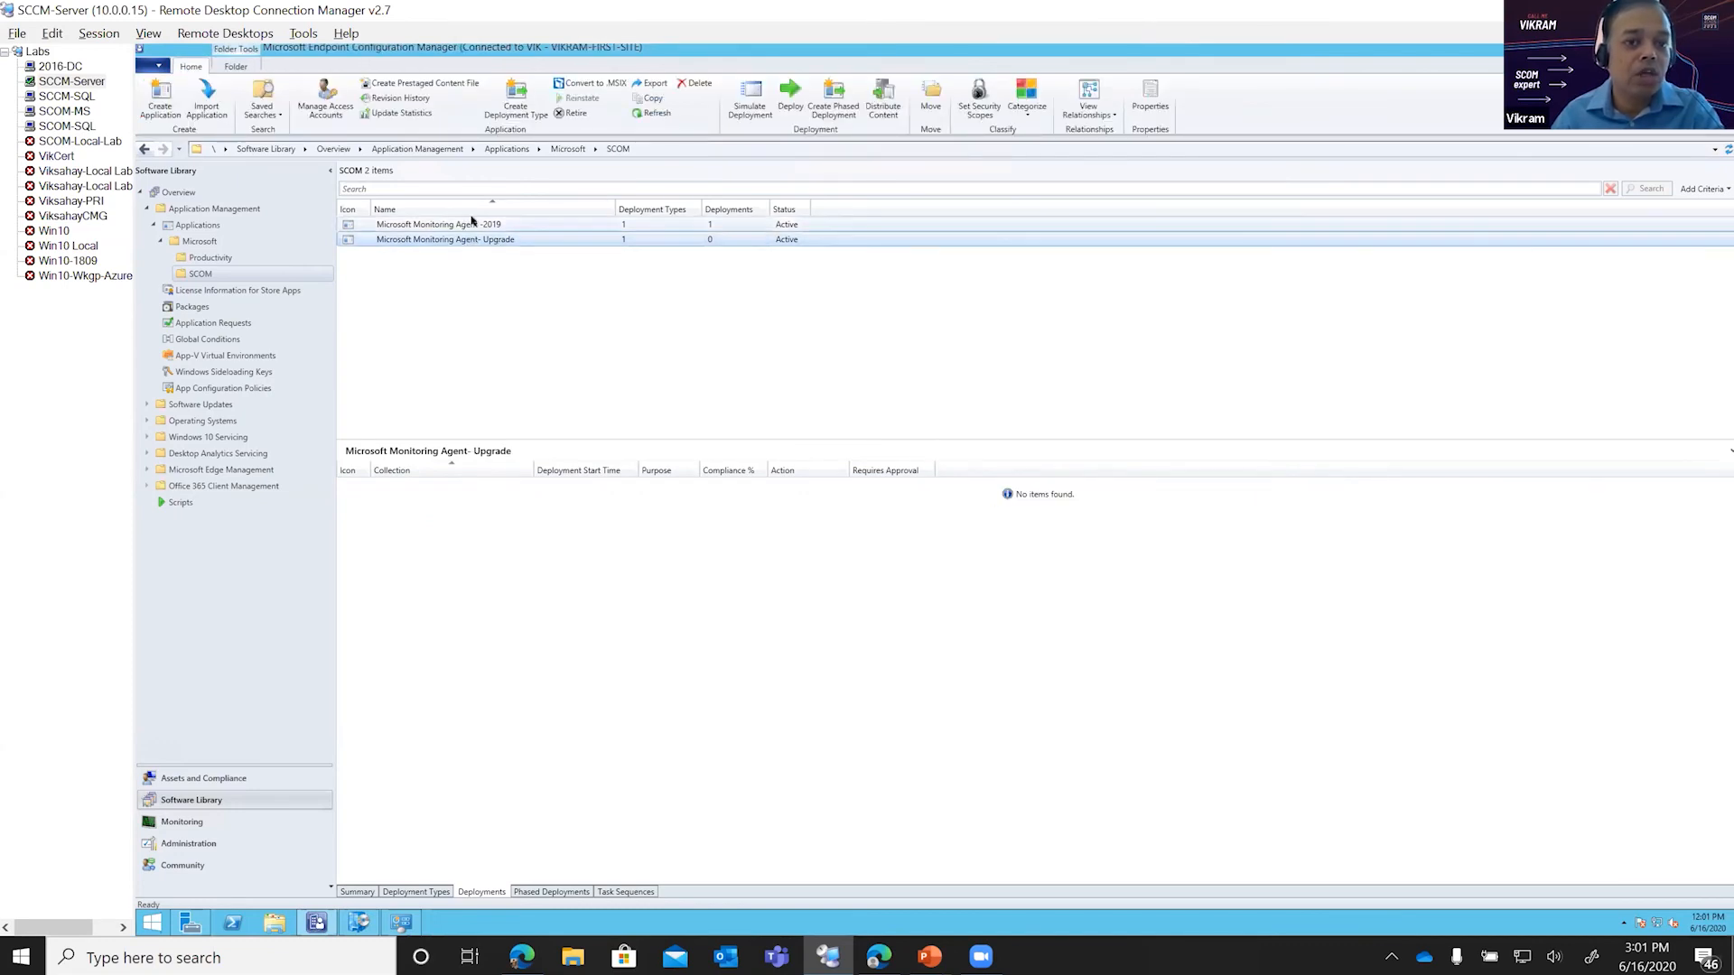
click(471, 222)
click(472, 486)
click(460, 224)
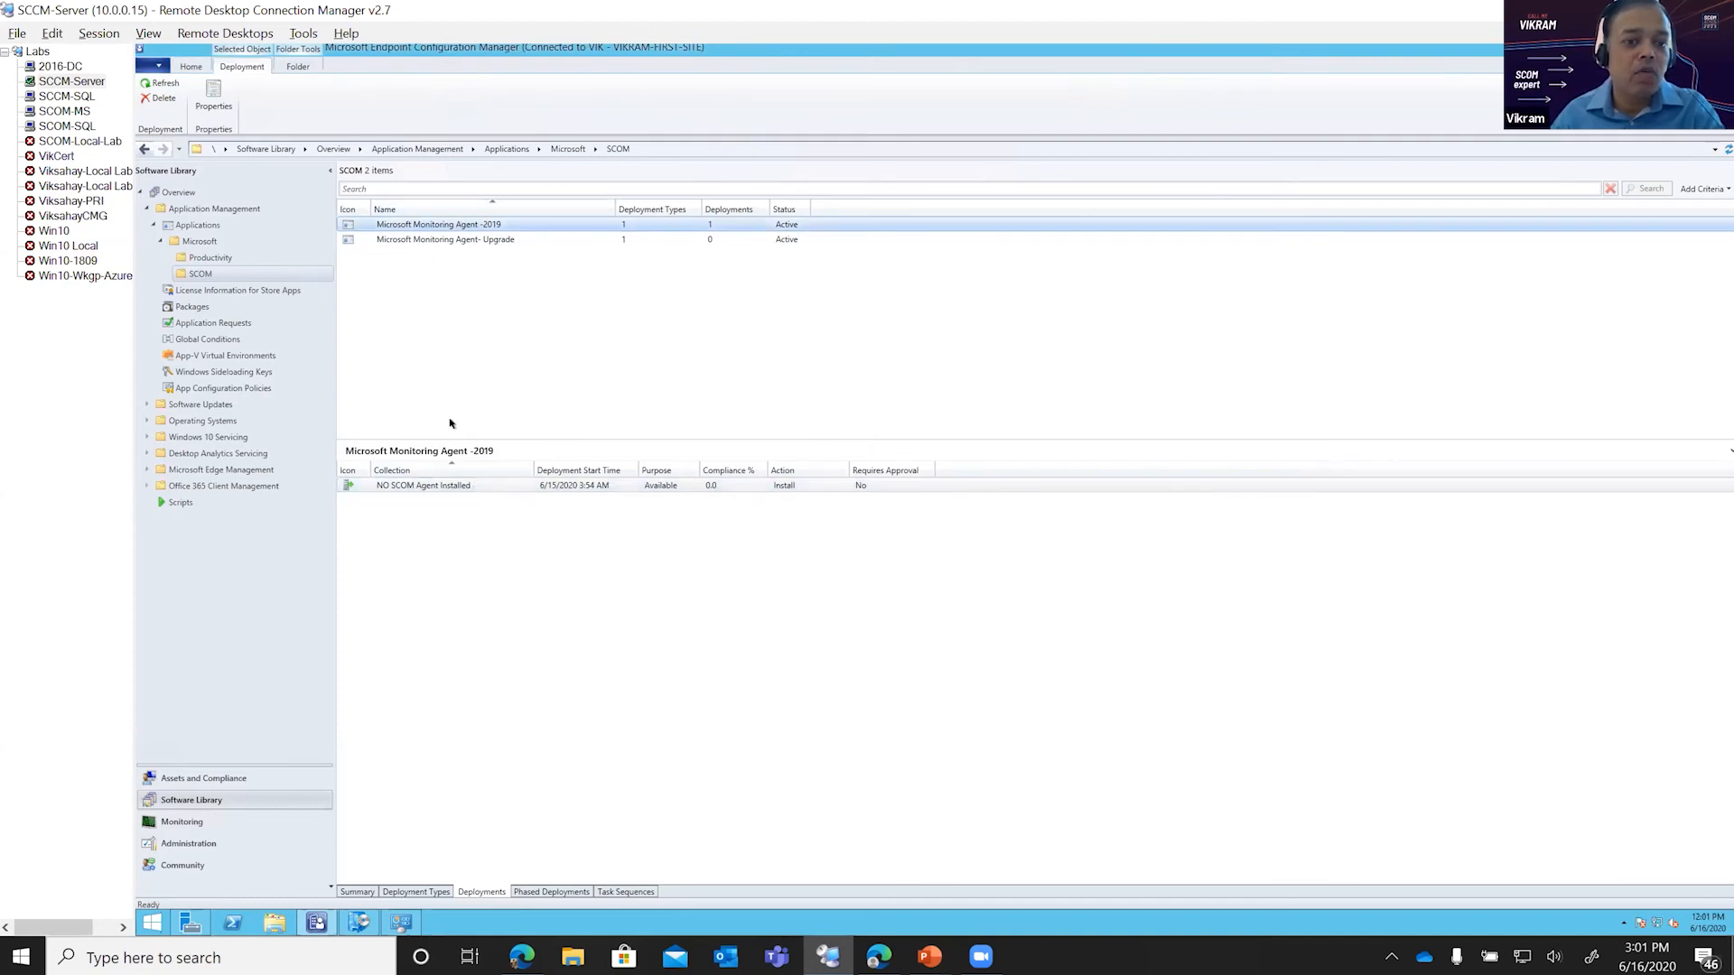
Step: Inspect the install and uninstall commands of the Microsoft Monitoring Agent -2019 application's Windows Installer deployment type, leaving its properties unchanged
right_click(468, 224)
click(325, 583)
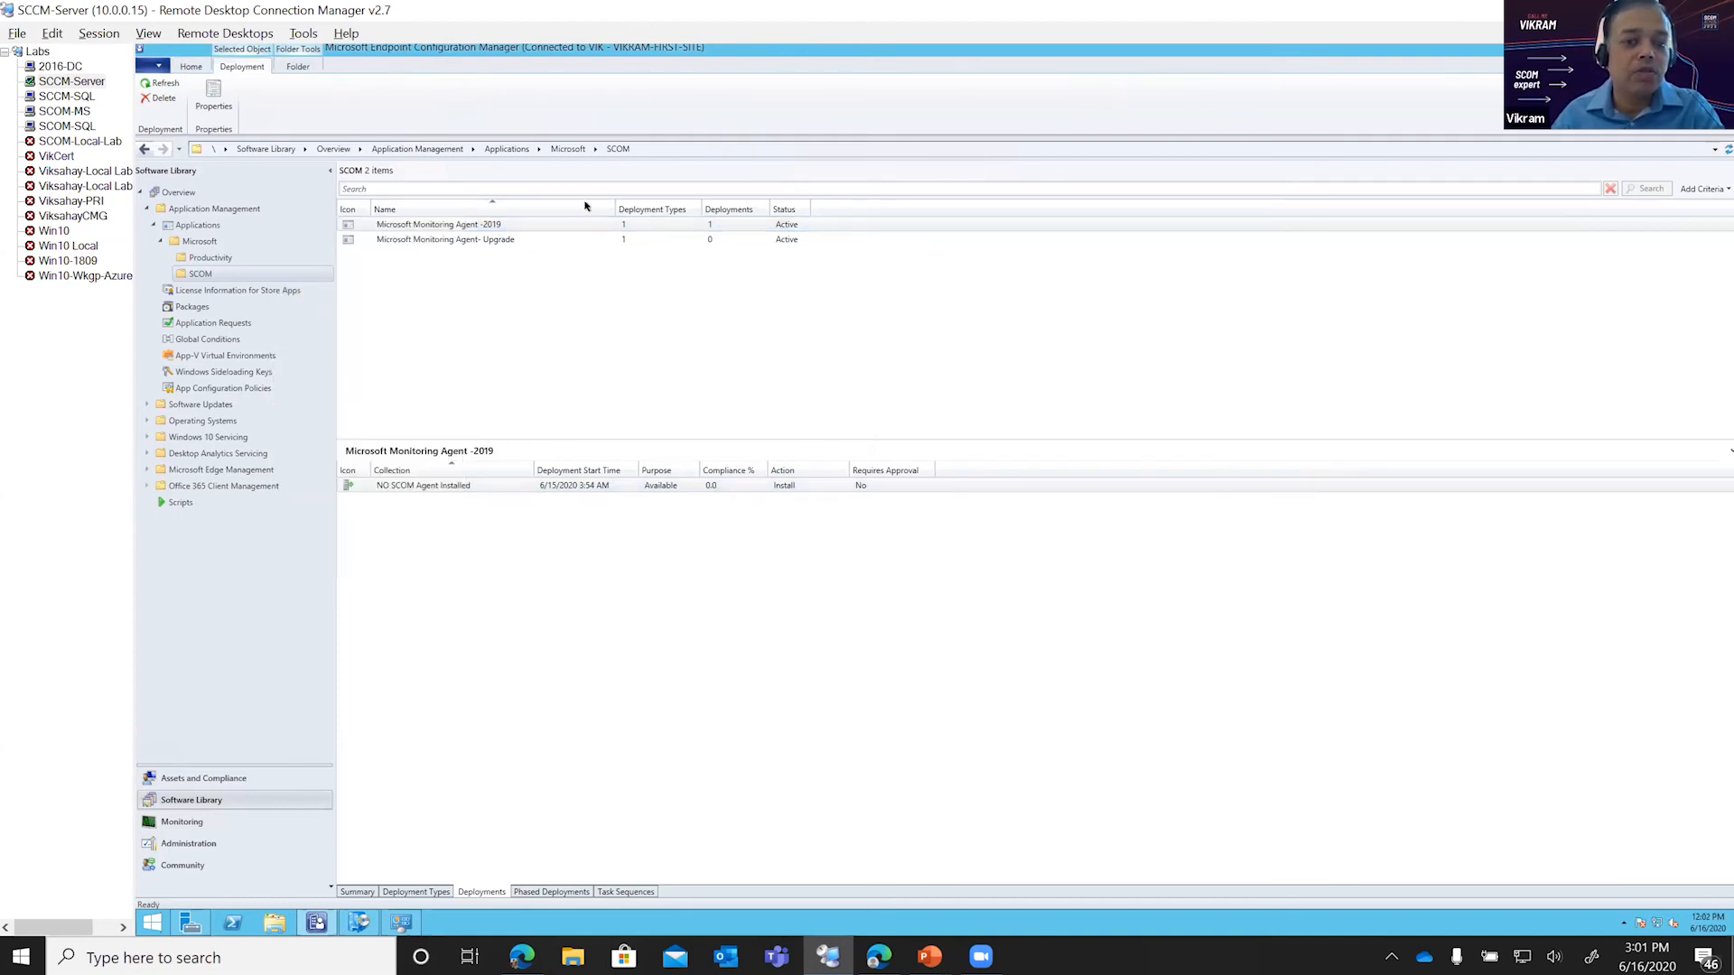
click(421, 225)
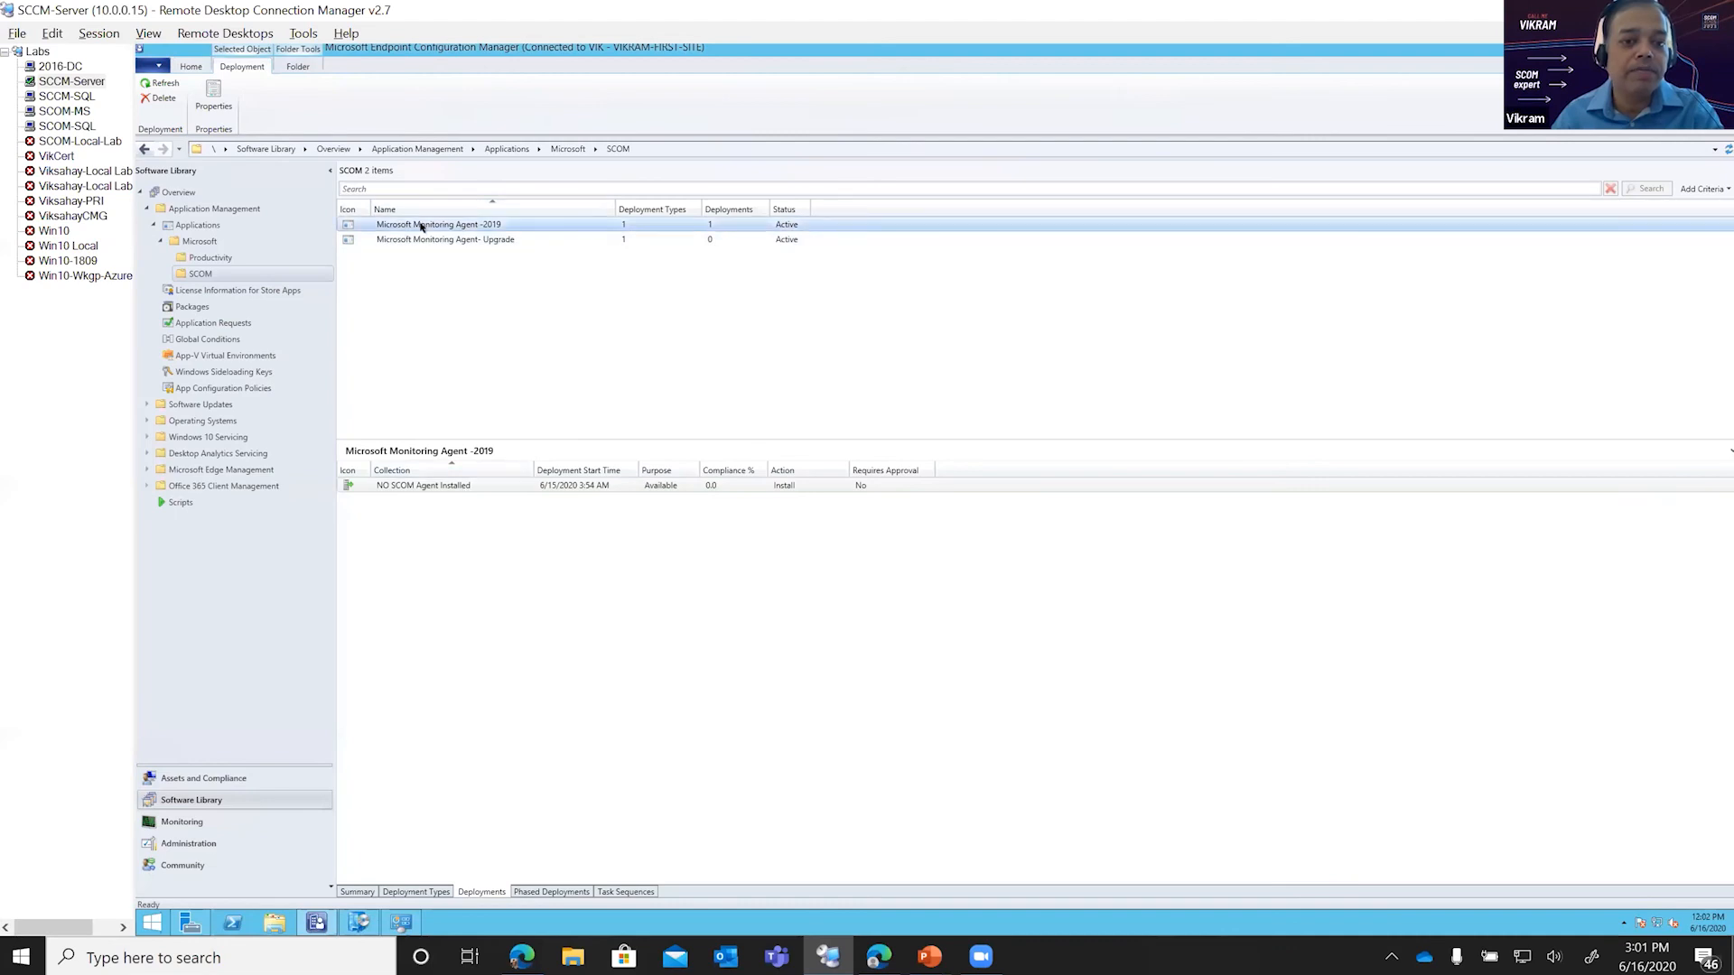
right_click(421, 225)
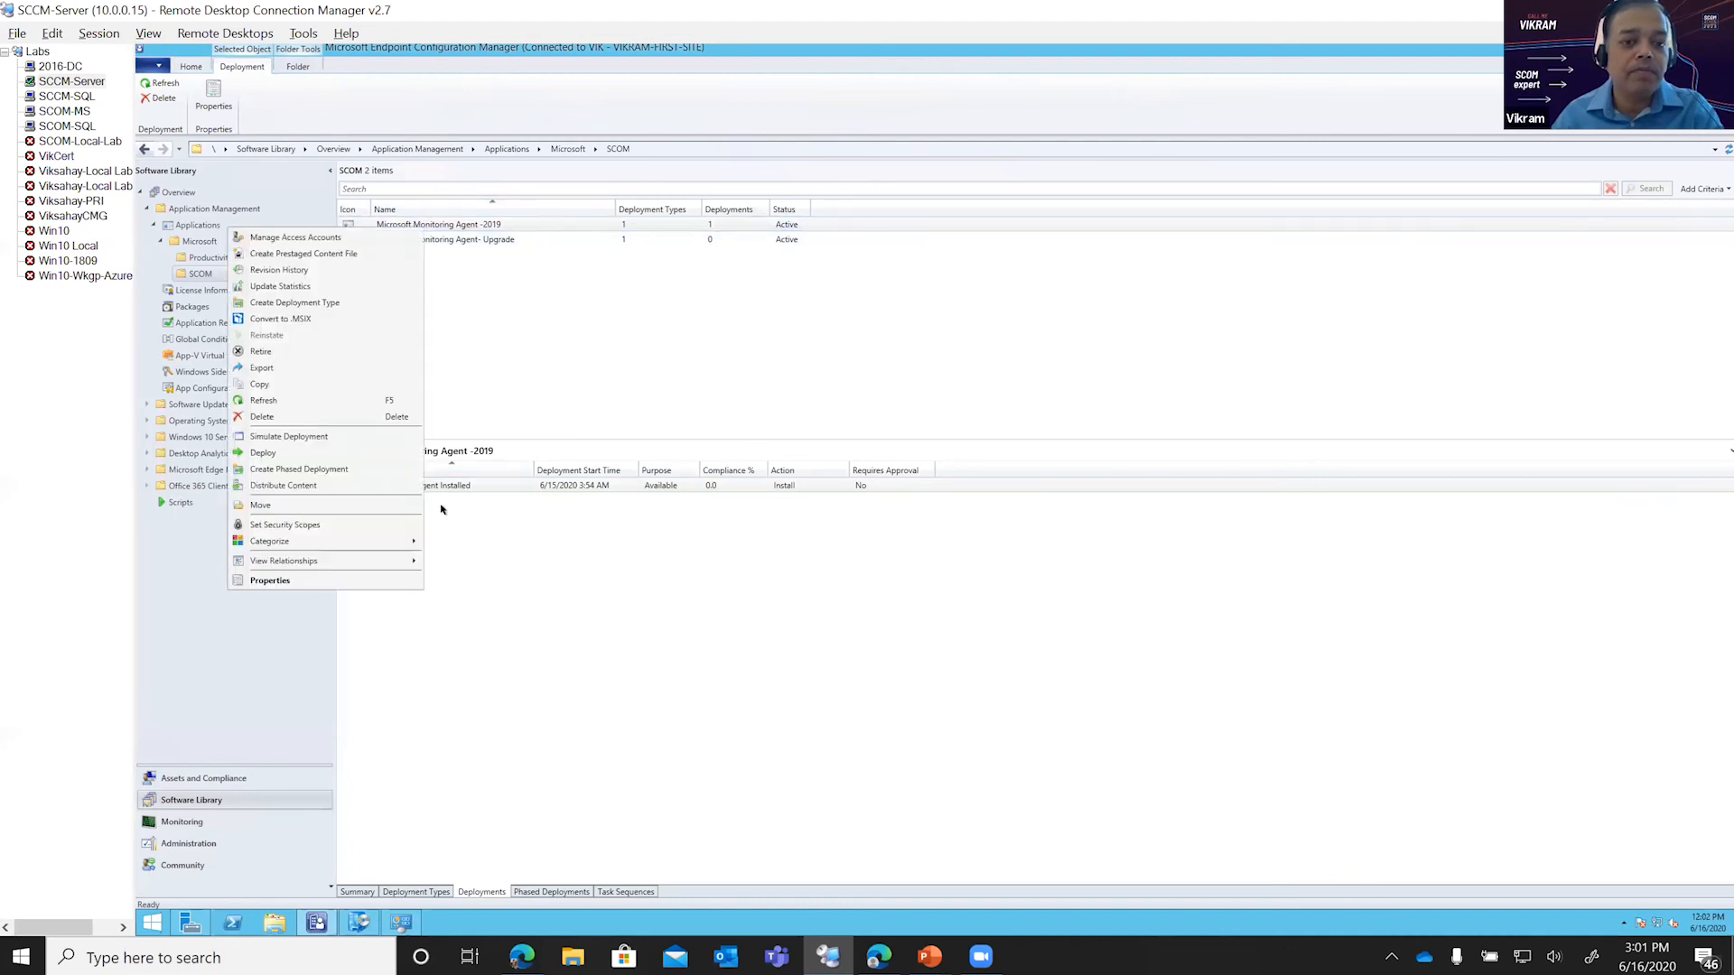
click(345, 579)
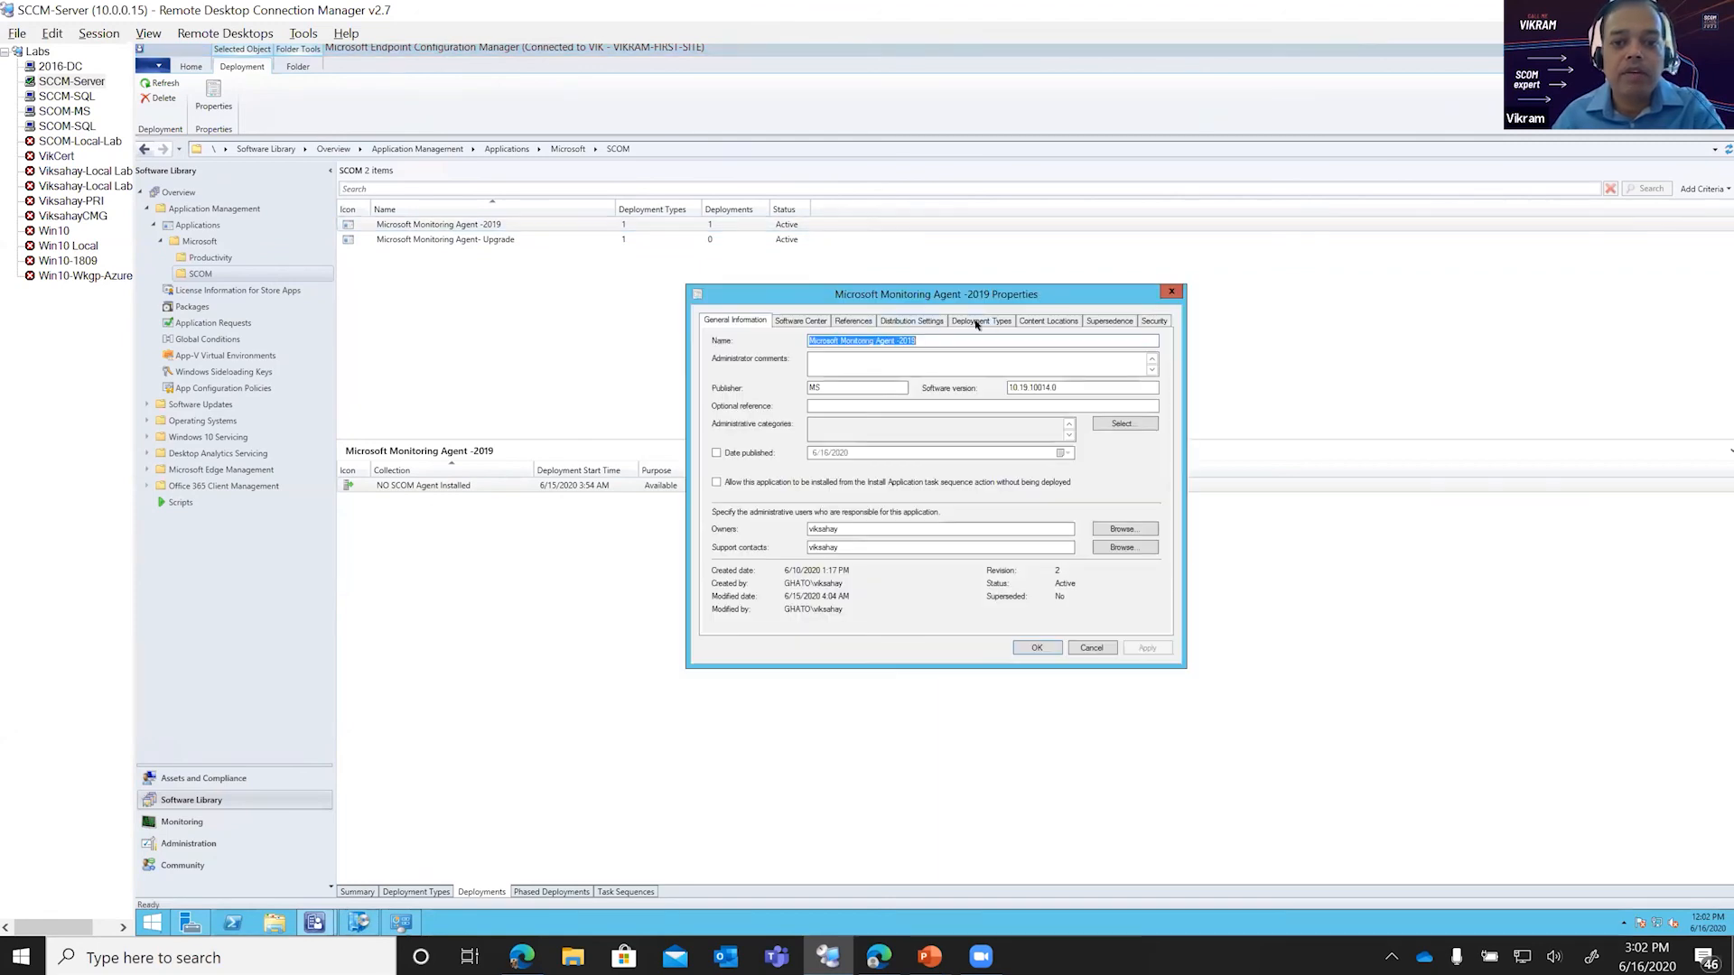
click(979, 323)
double_click(782, 416)
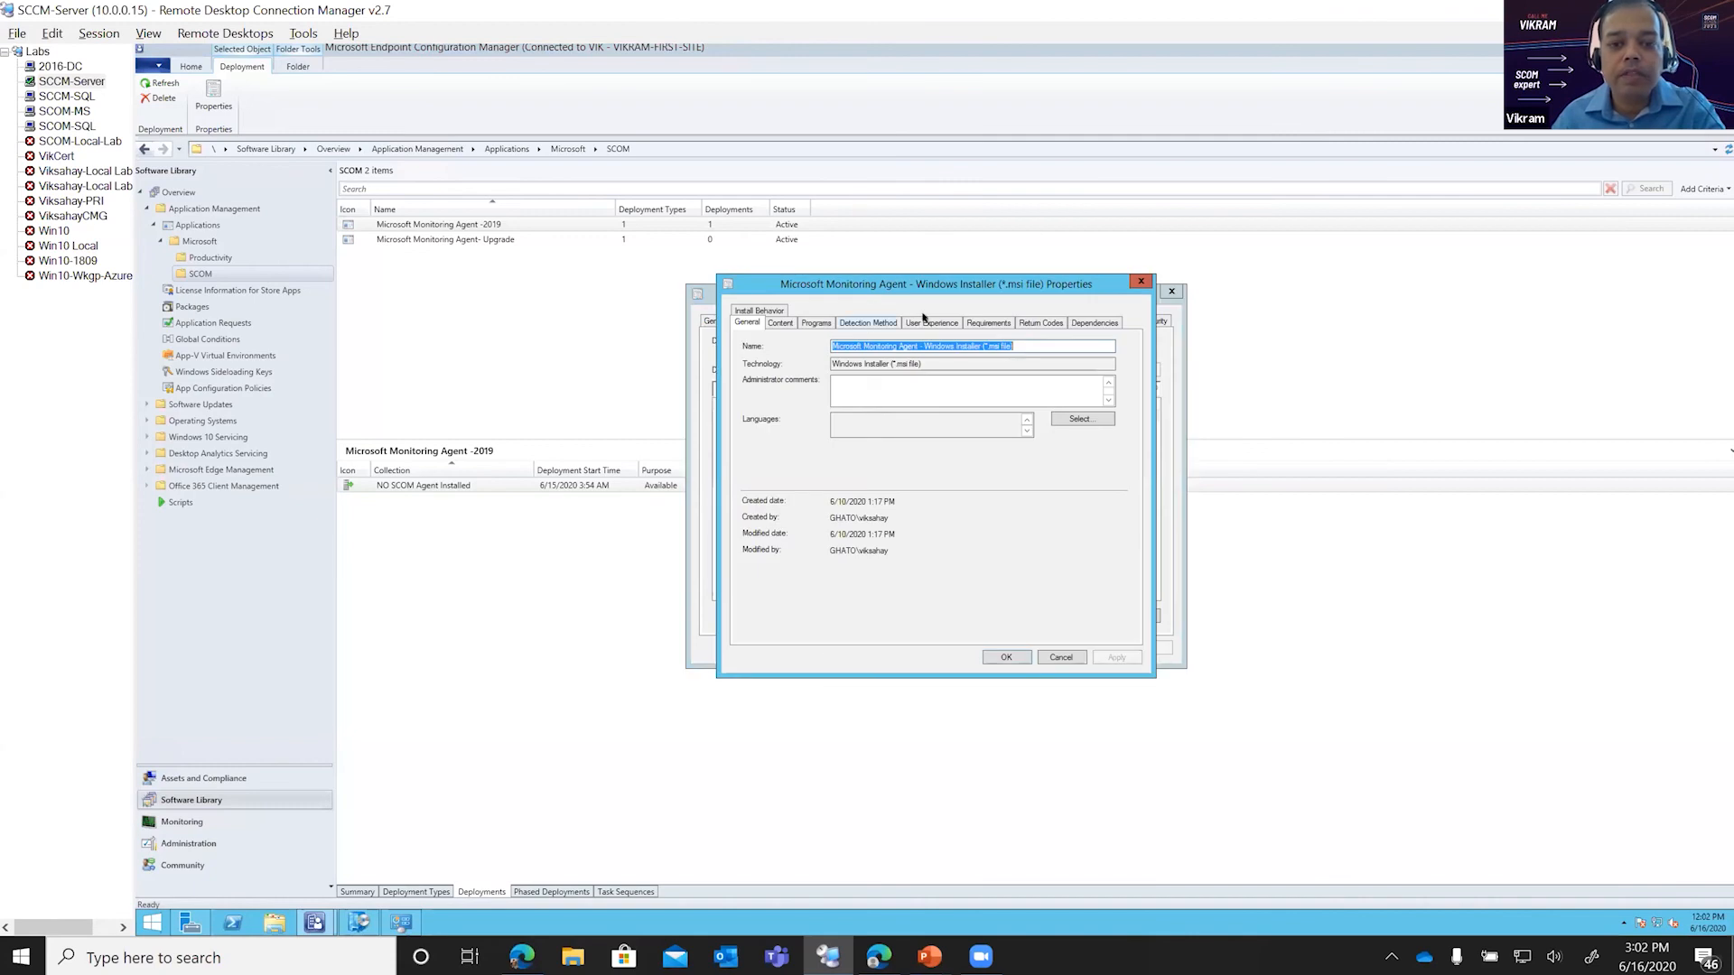
click(803, 324)
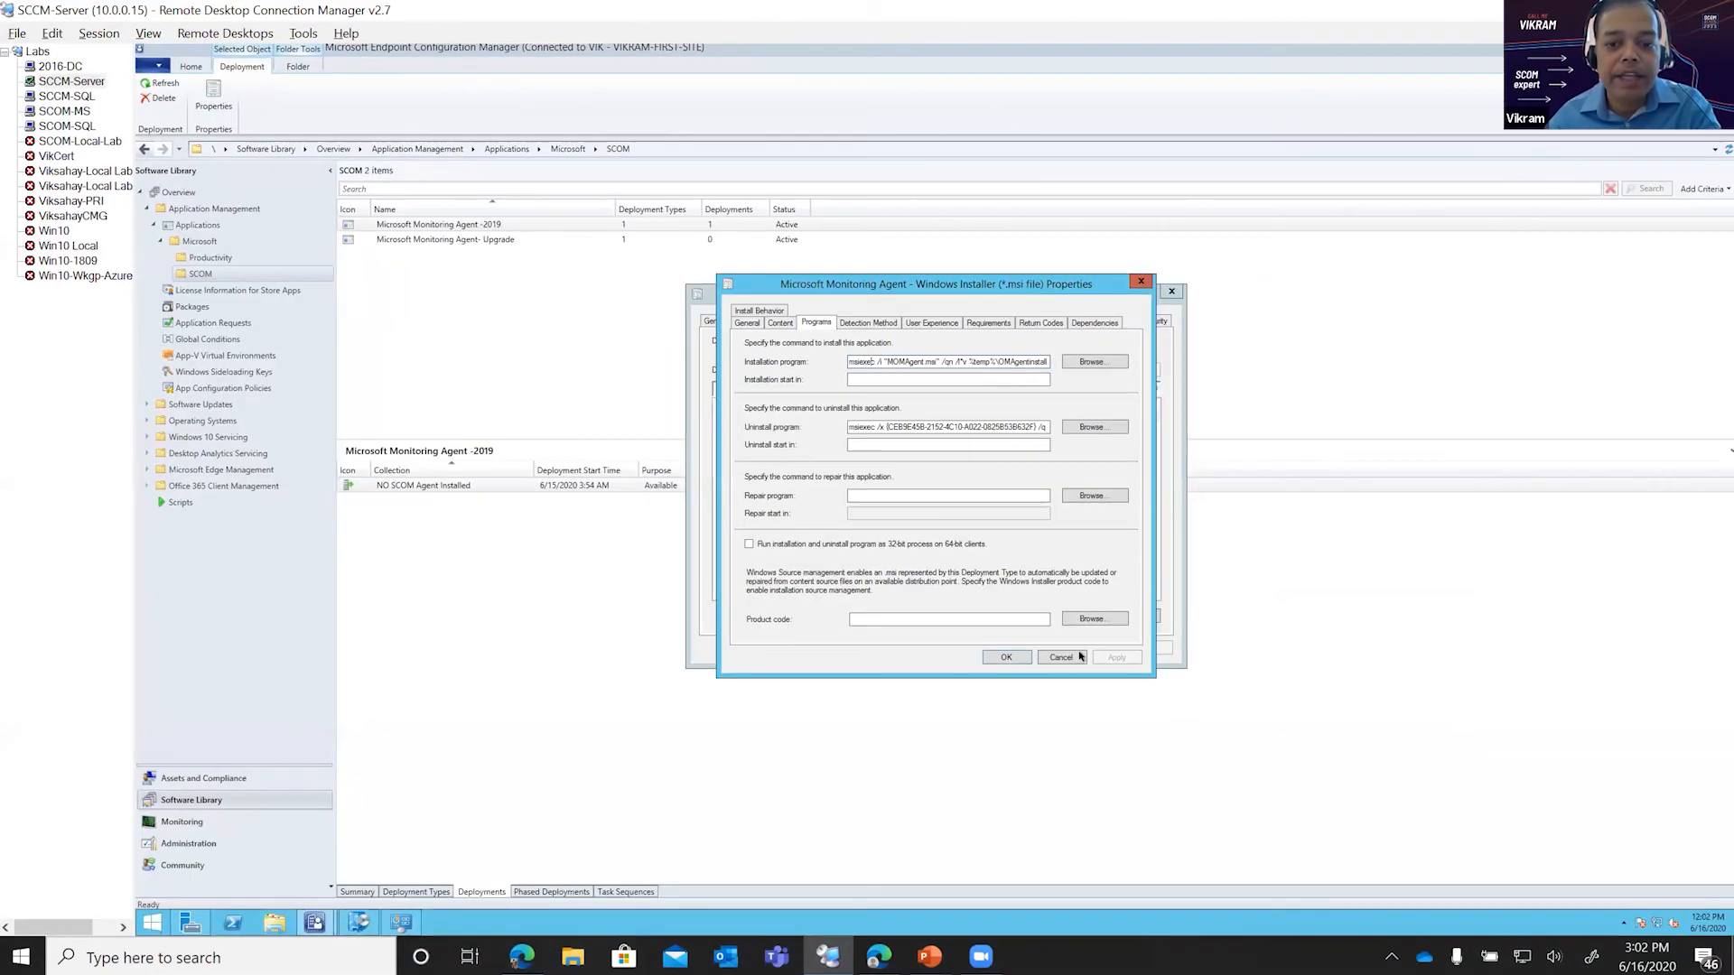
click(1062, 657)
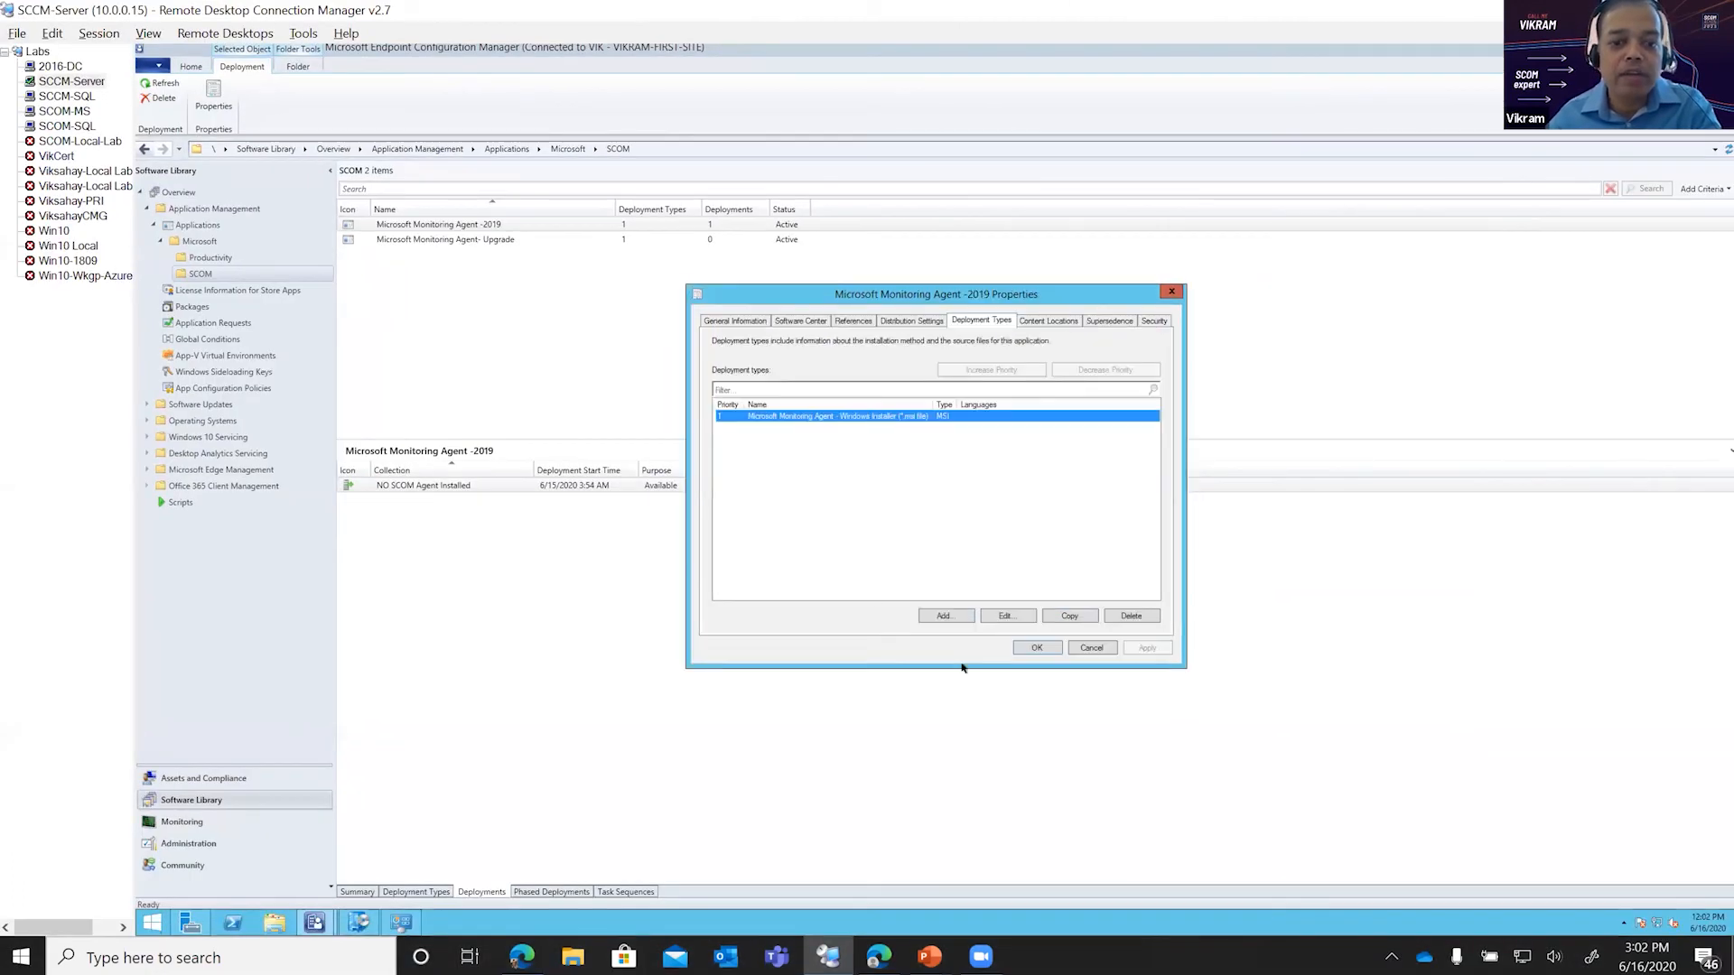
click(1088, 651)
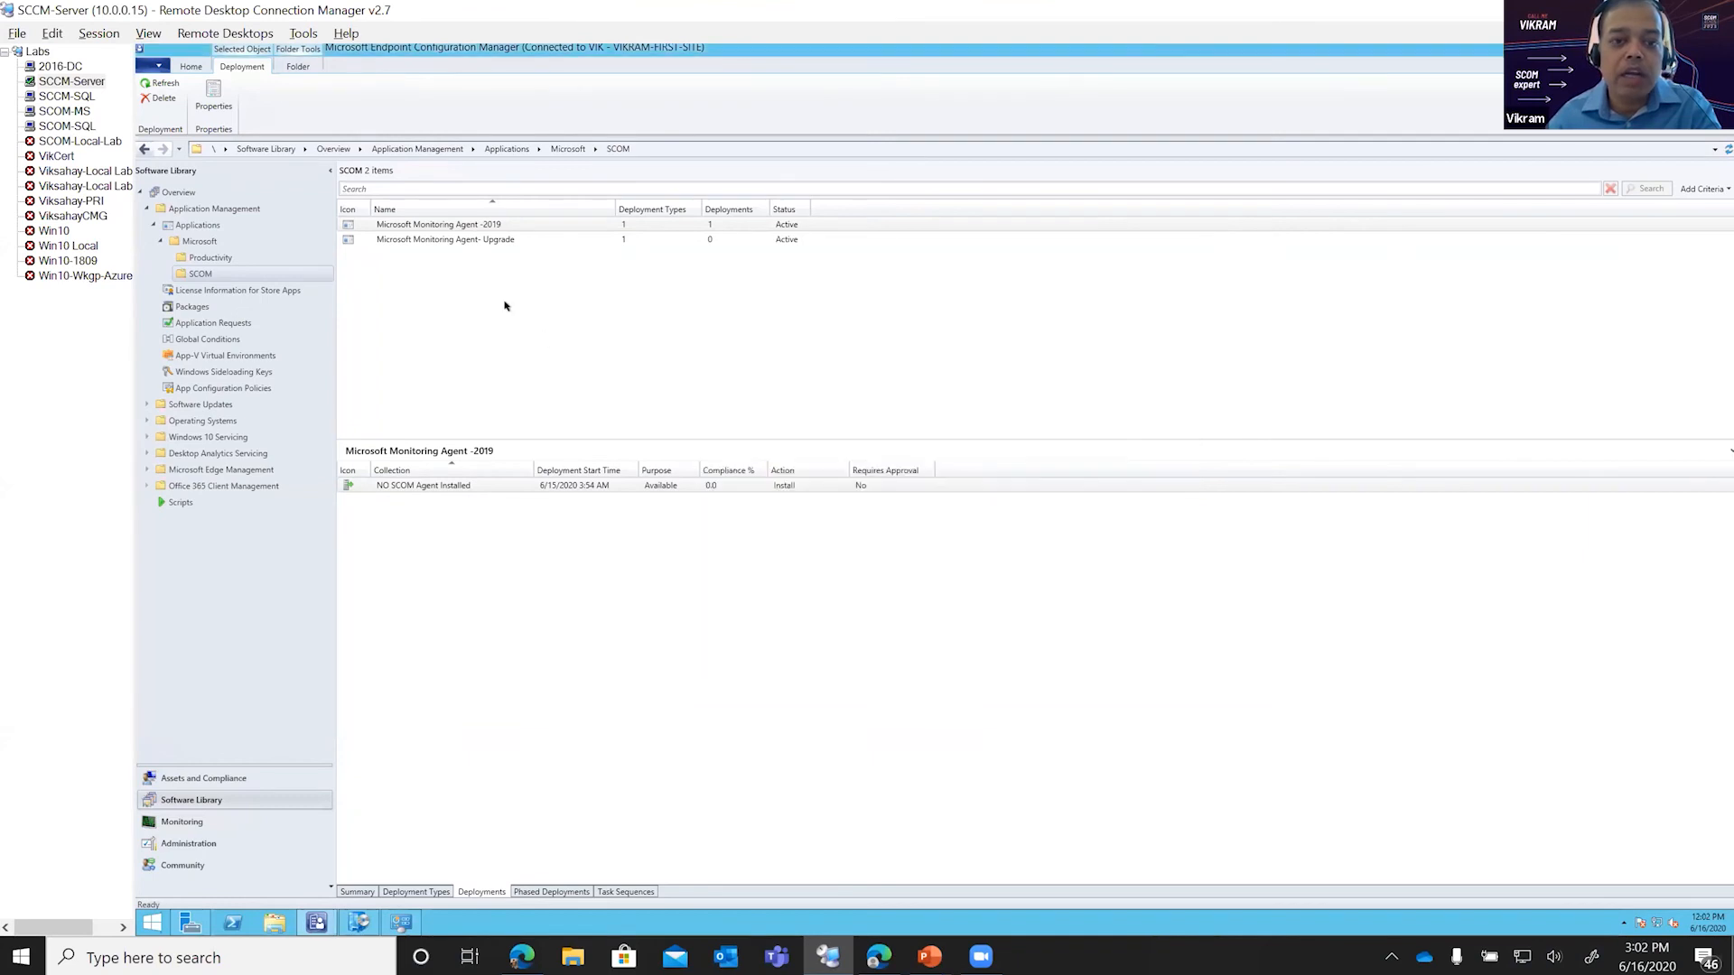
Step: Inspect the install and uninstall commands of the Microsoft Monitoring Agent- Upgrade application's Windows Installer deployment type without editing them
right_click(478, 237)
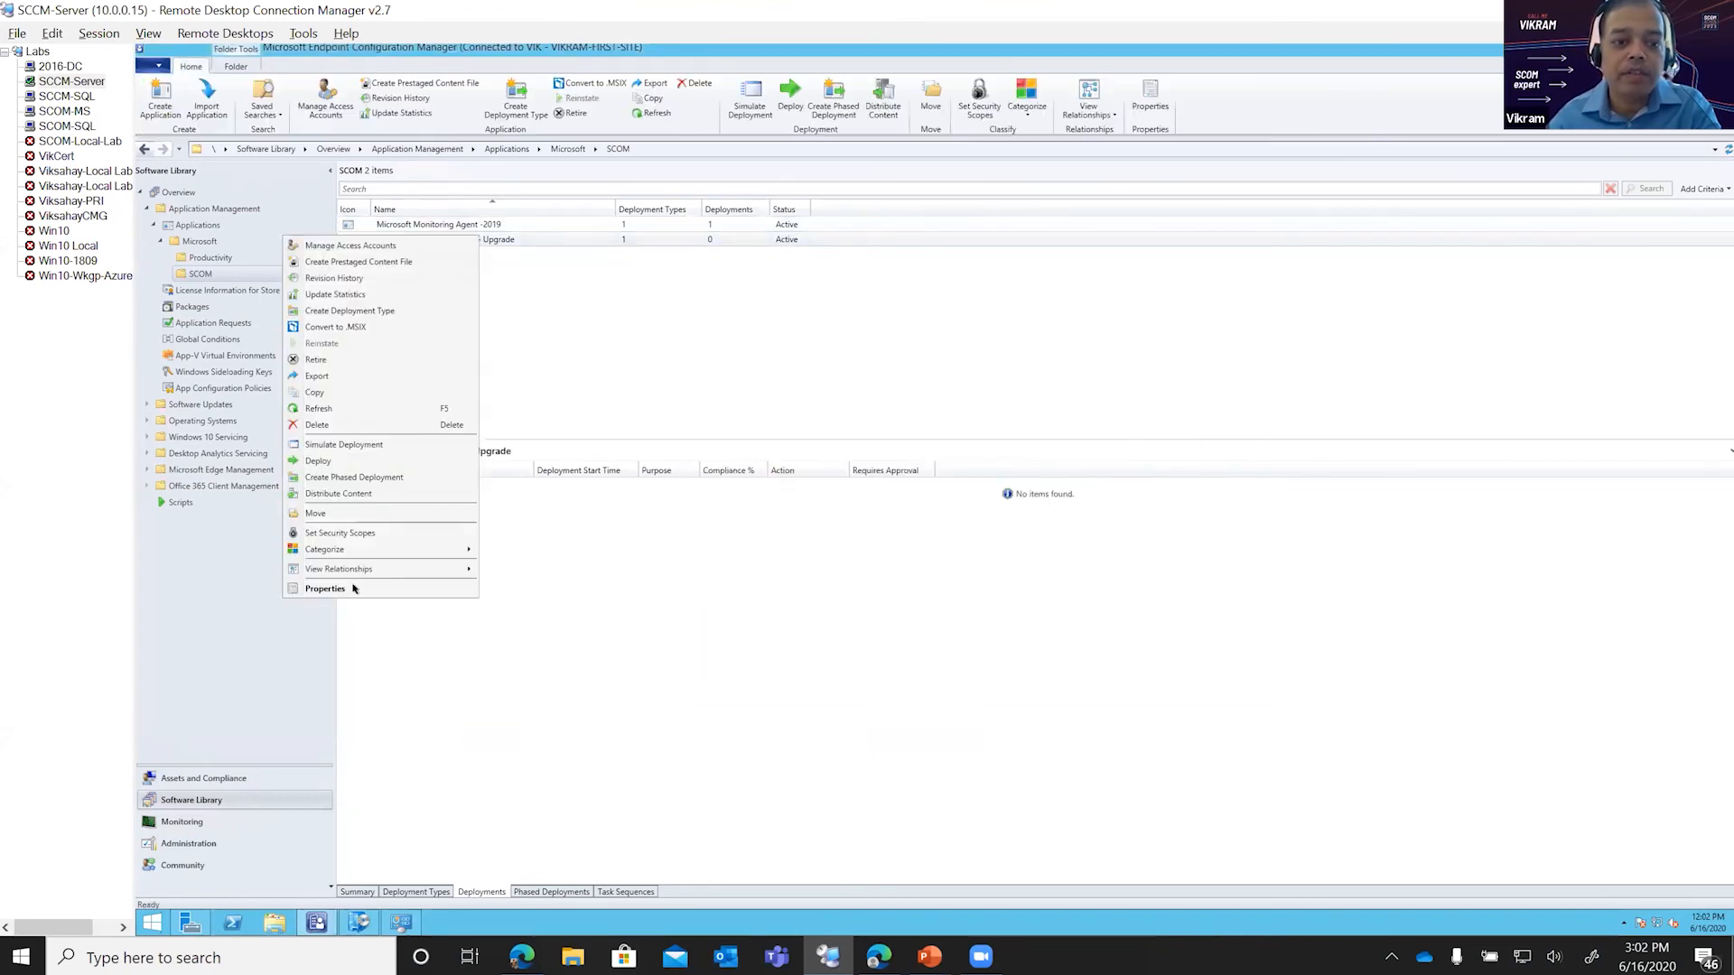
click(360, 587)
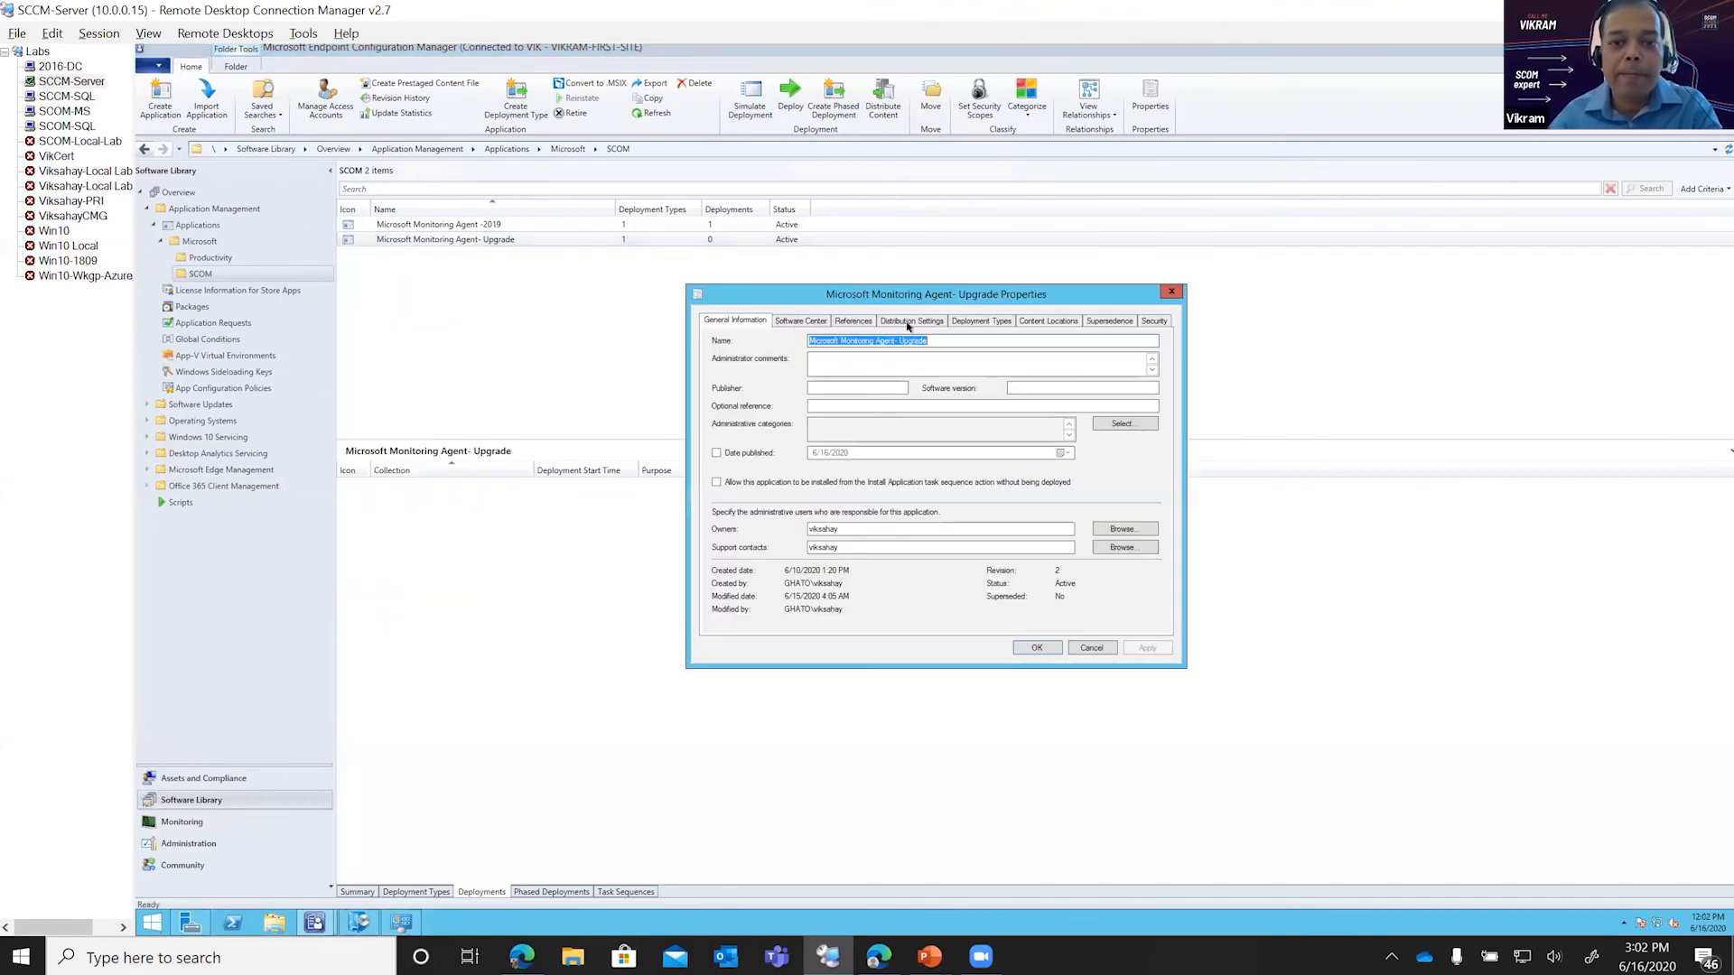
click(851, 324)
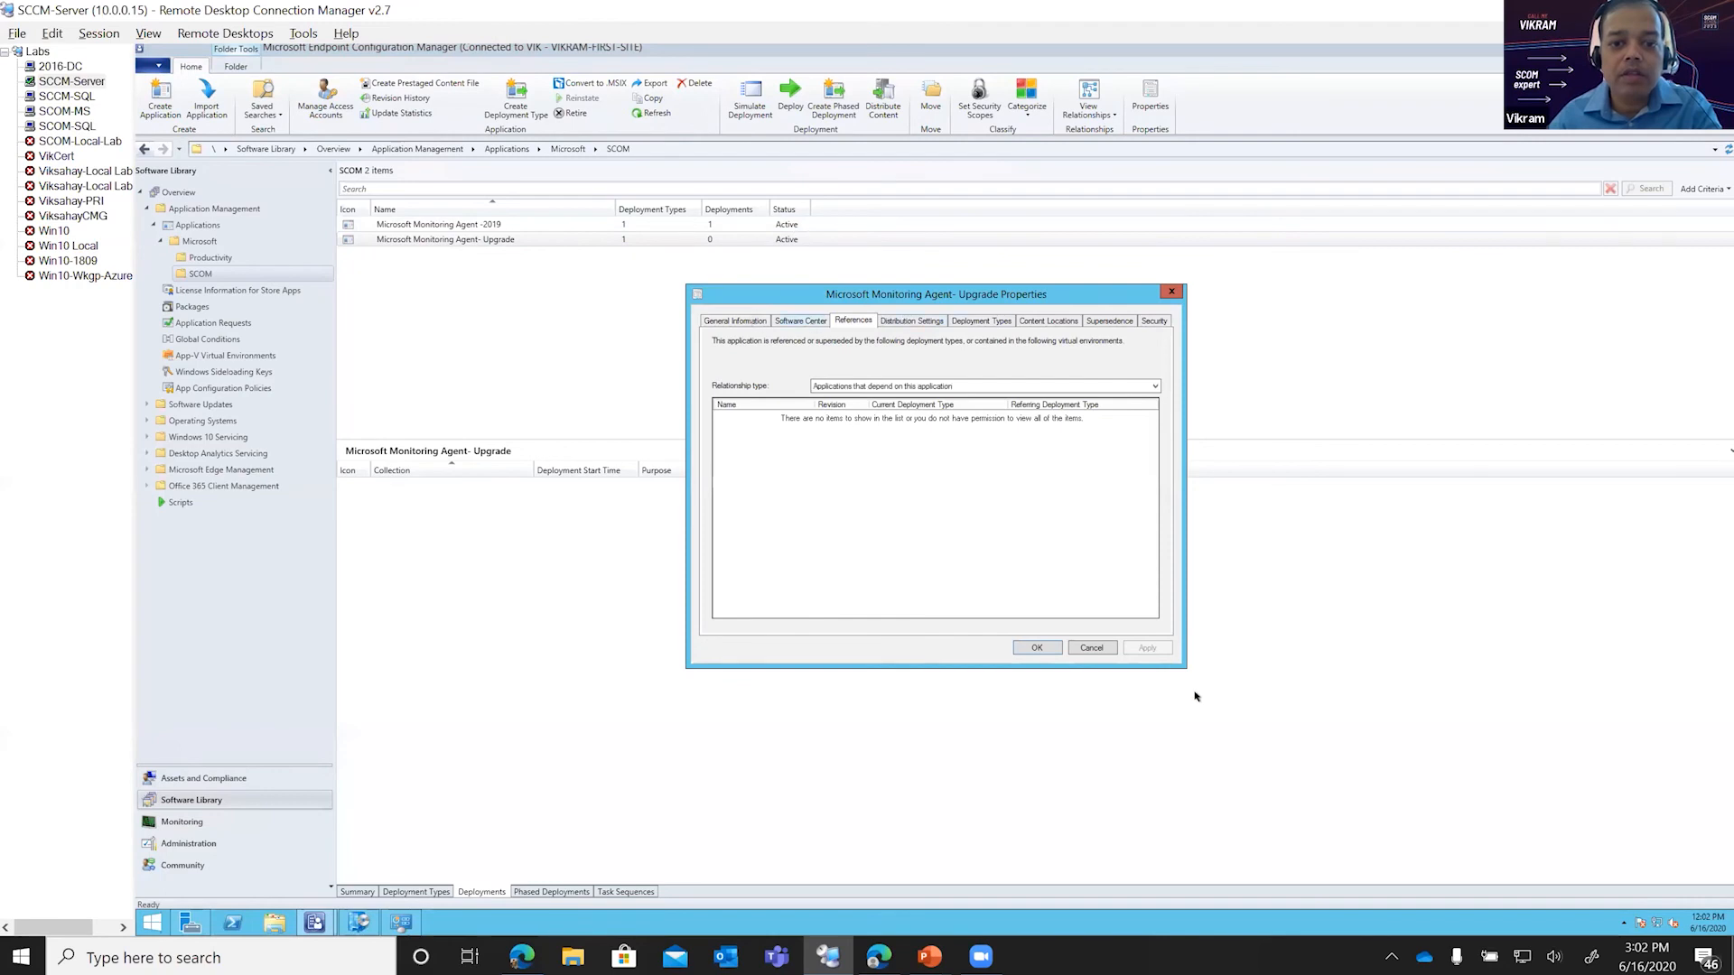
click(976, 320)
click(842, 415)
double_click(842, 414)
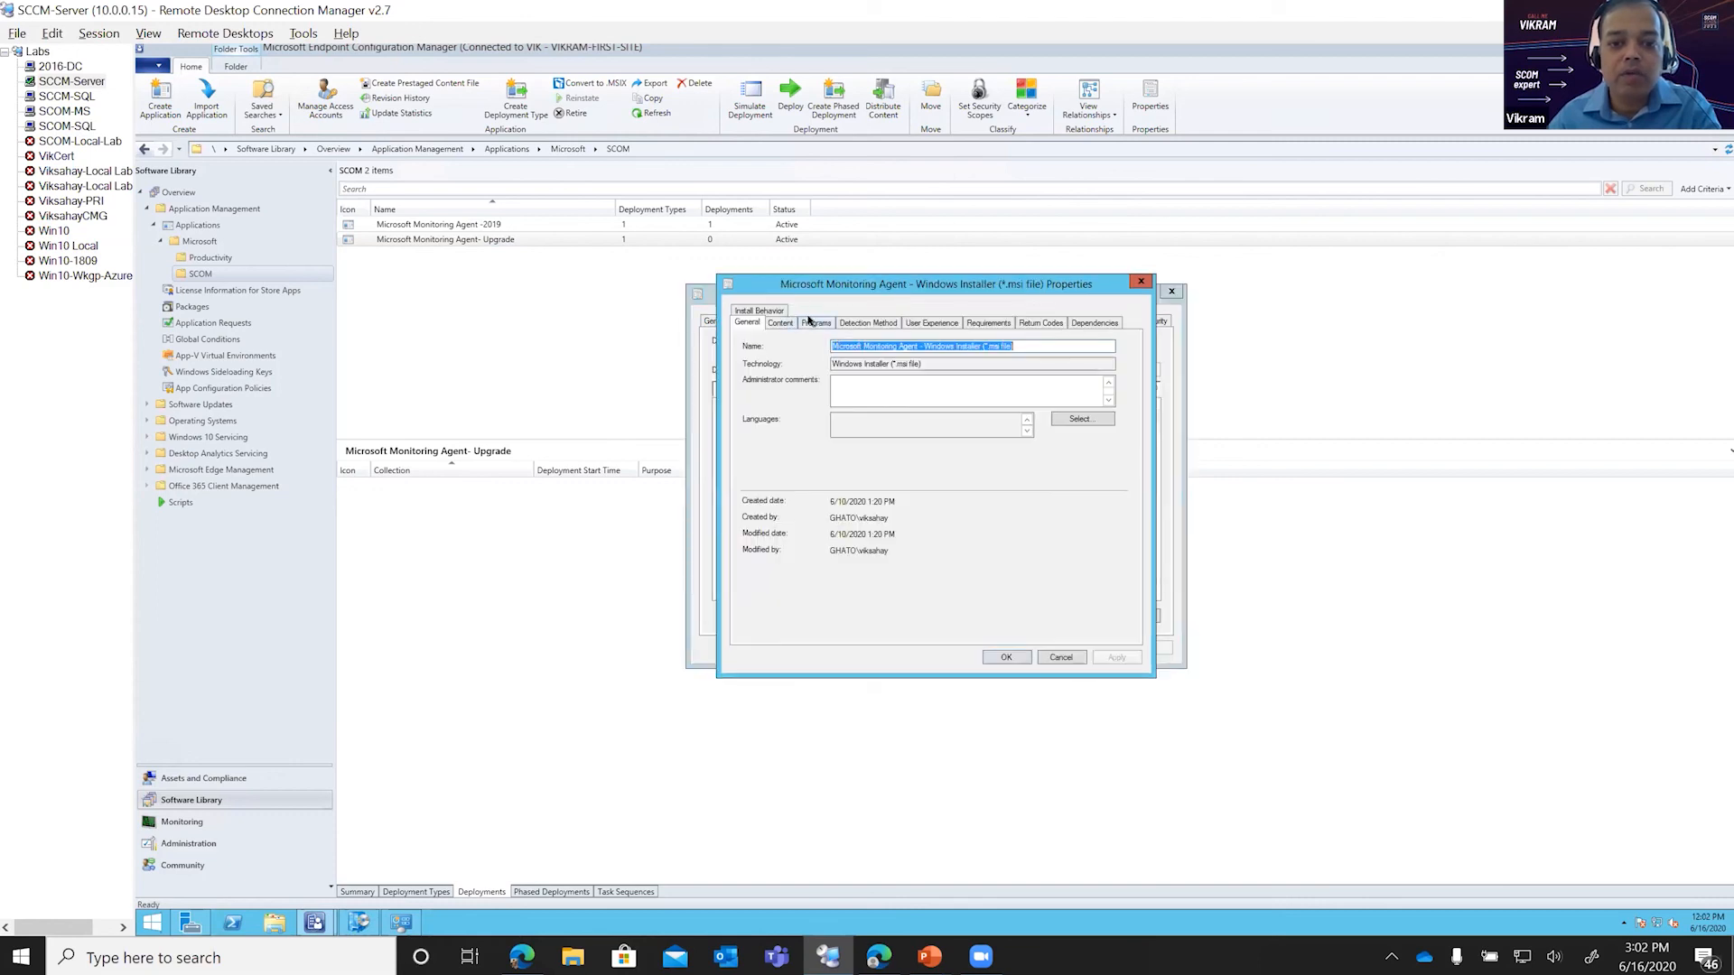
click(811, 322)
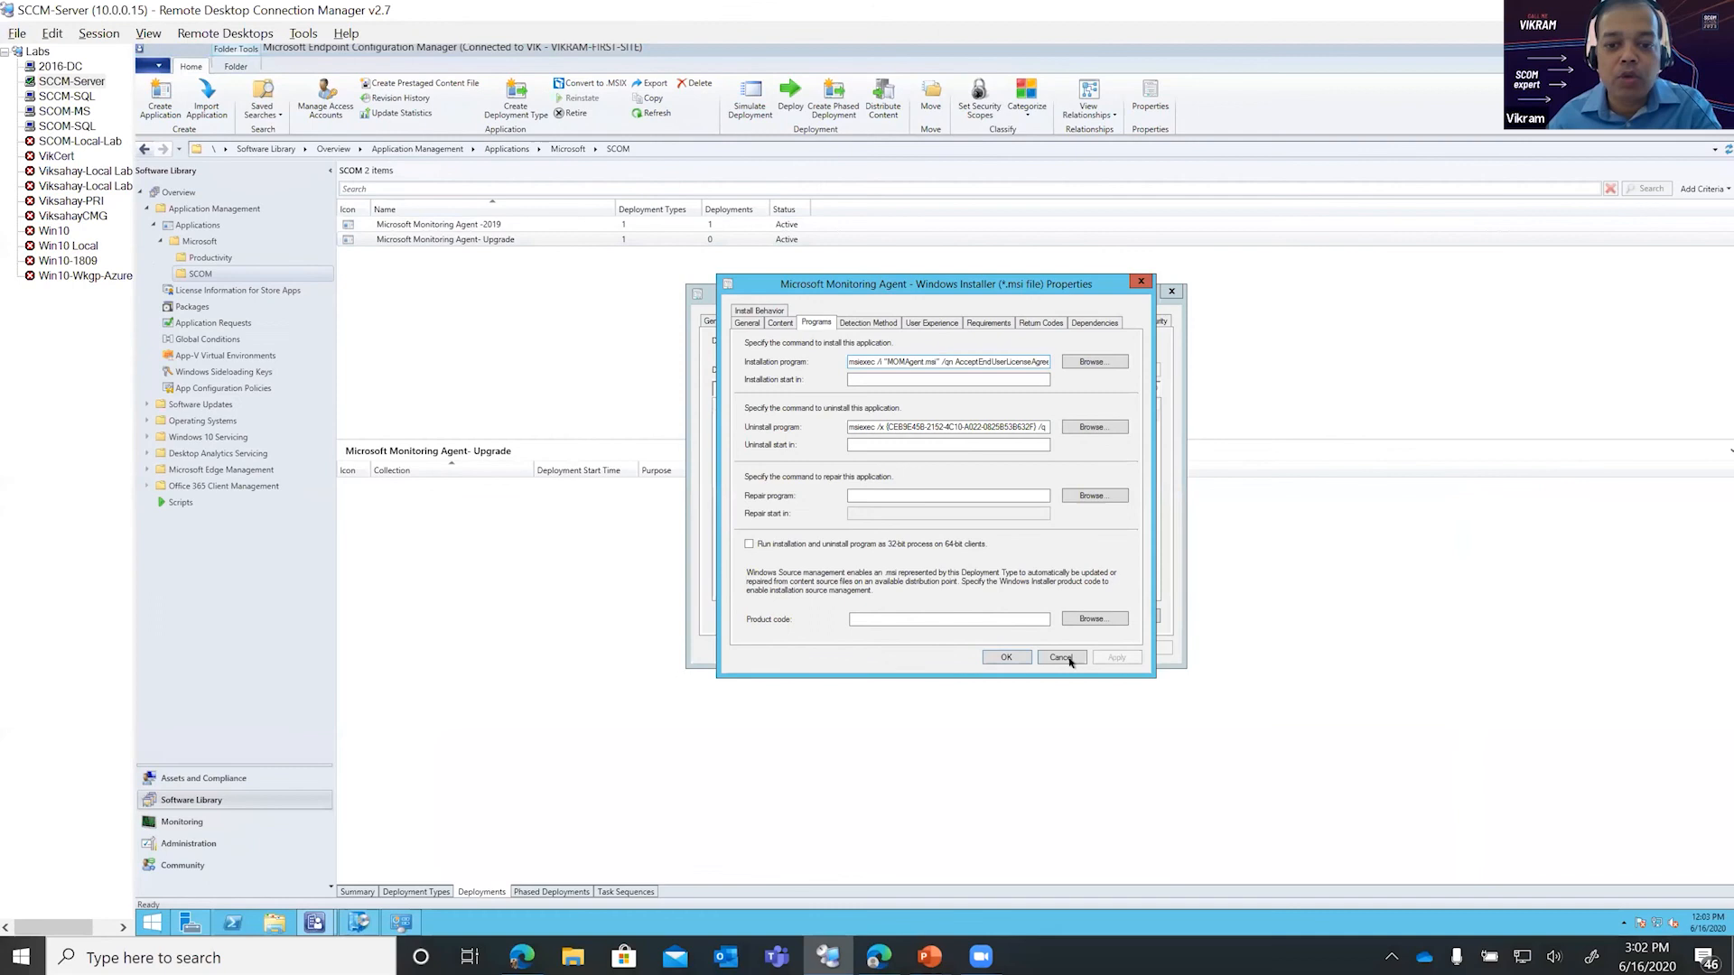
click(1022, 656)
click(1079, 648)
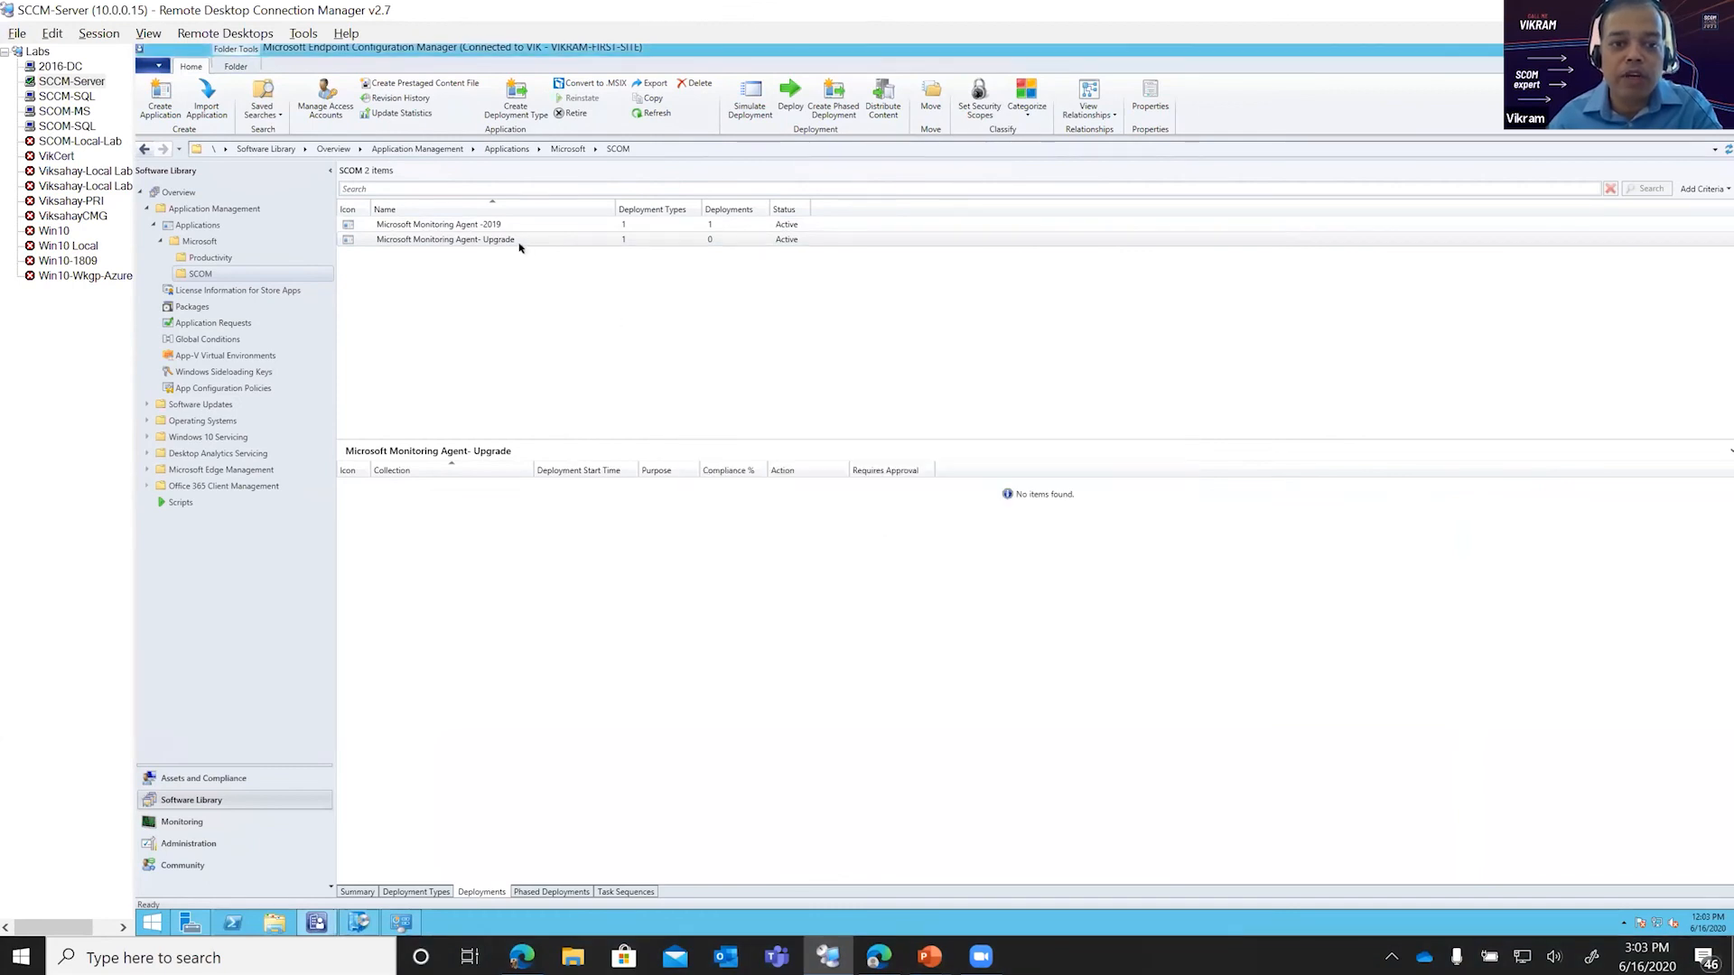
right_click(565, 242)
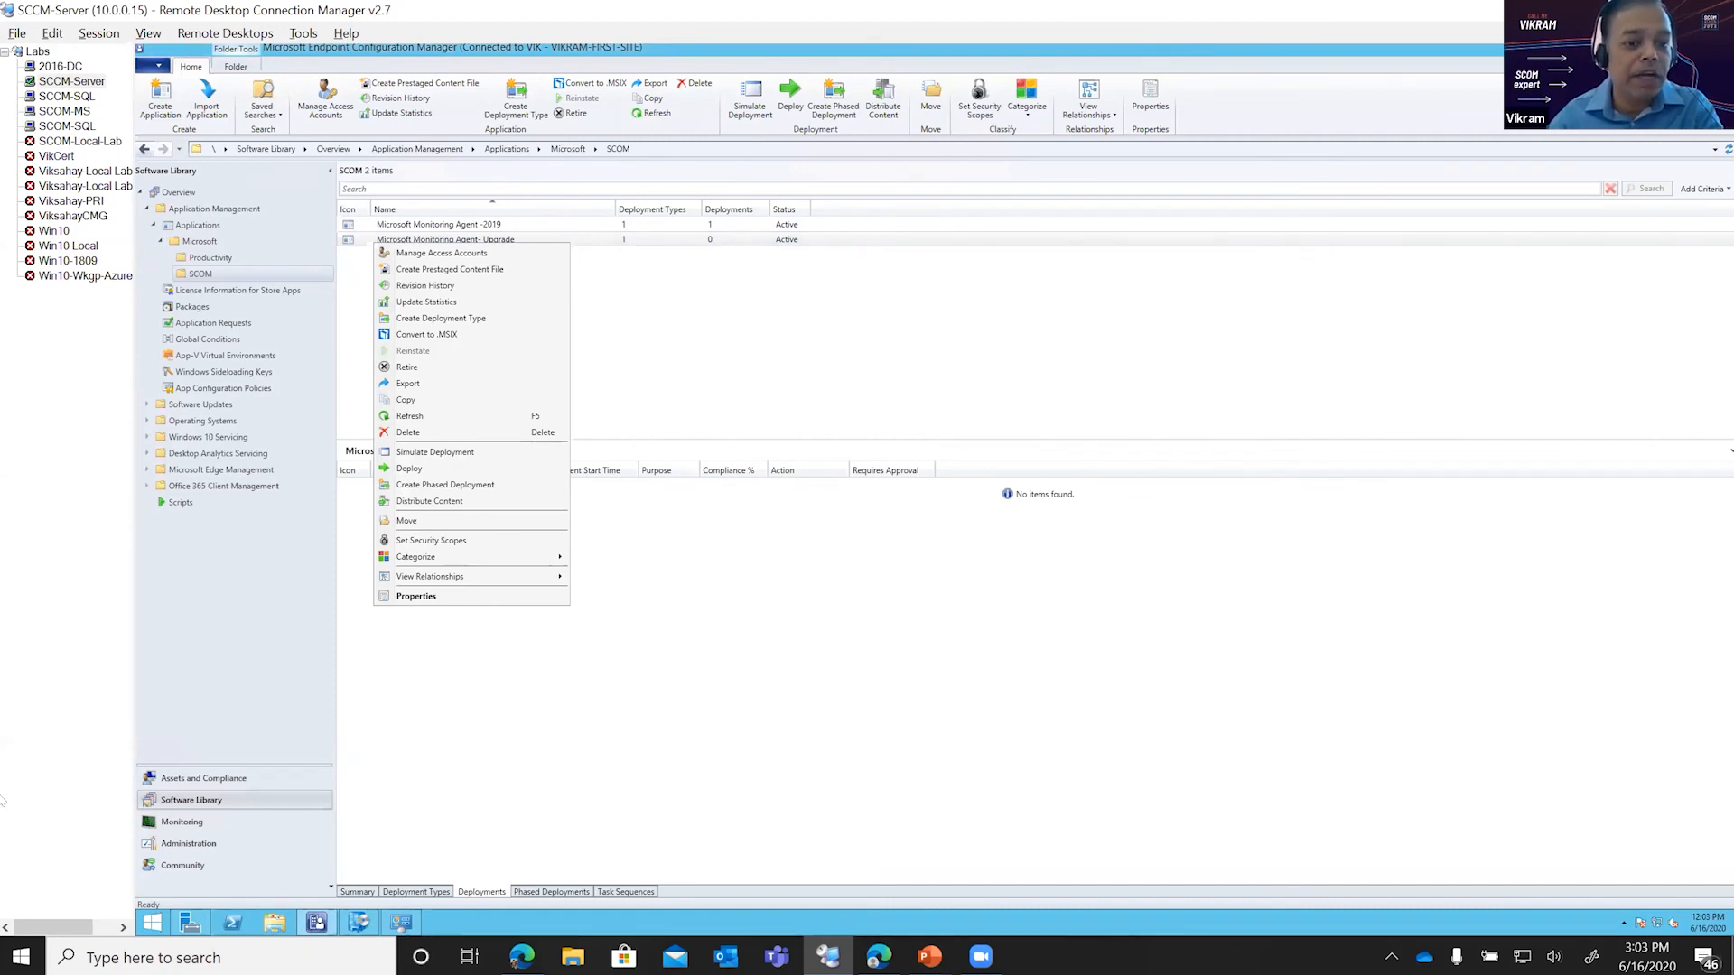
click(523, 402)
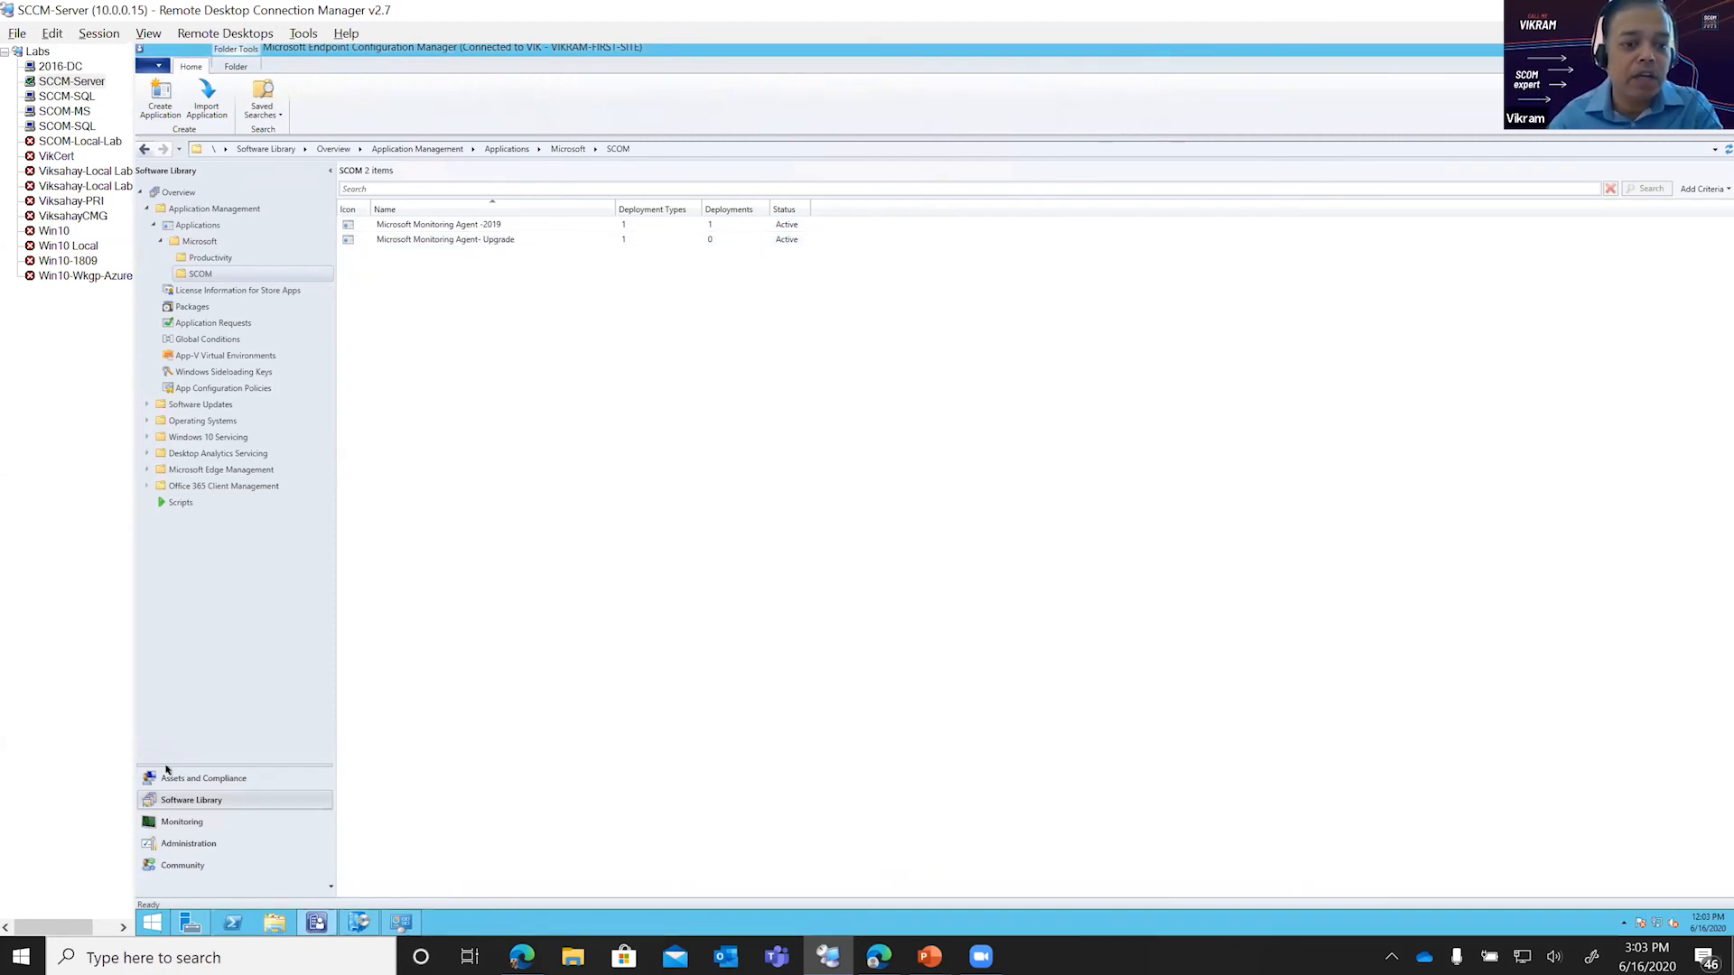
Step: Find the MMA :Earlier than 2019 collection among the SCOM device collections, show its members and inspect the listed computer
click(173, 778)
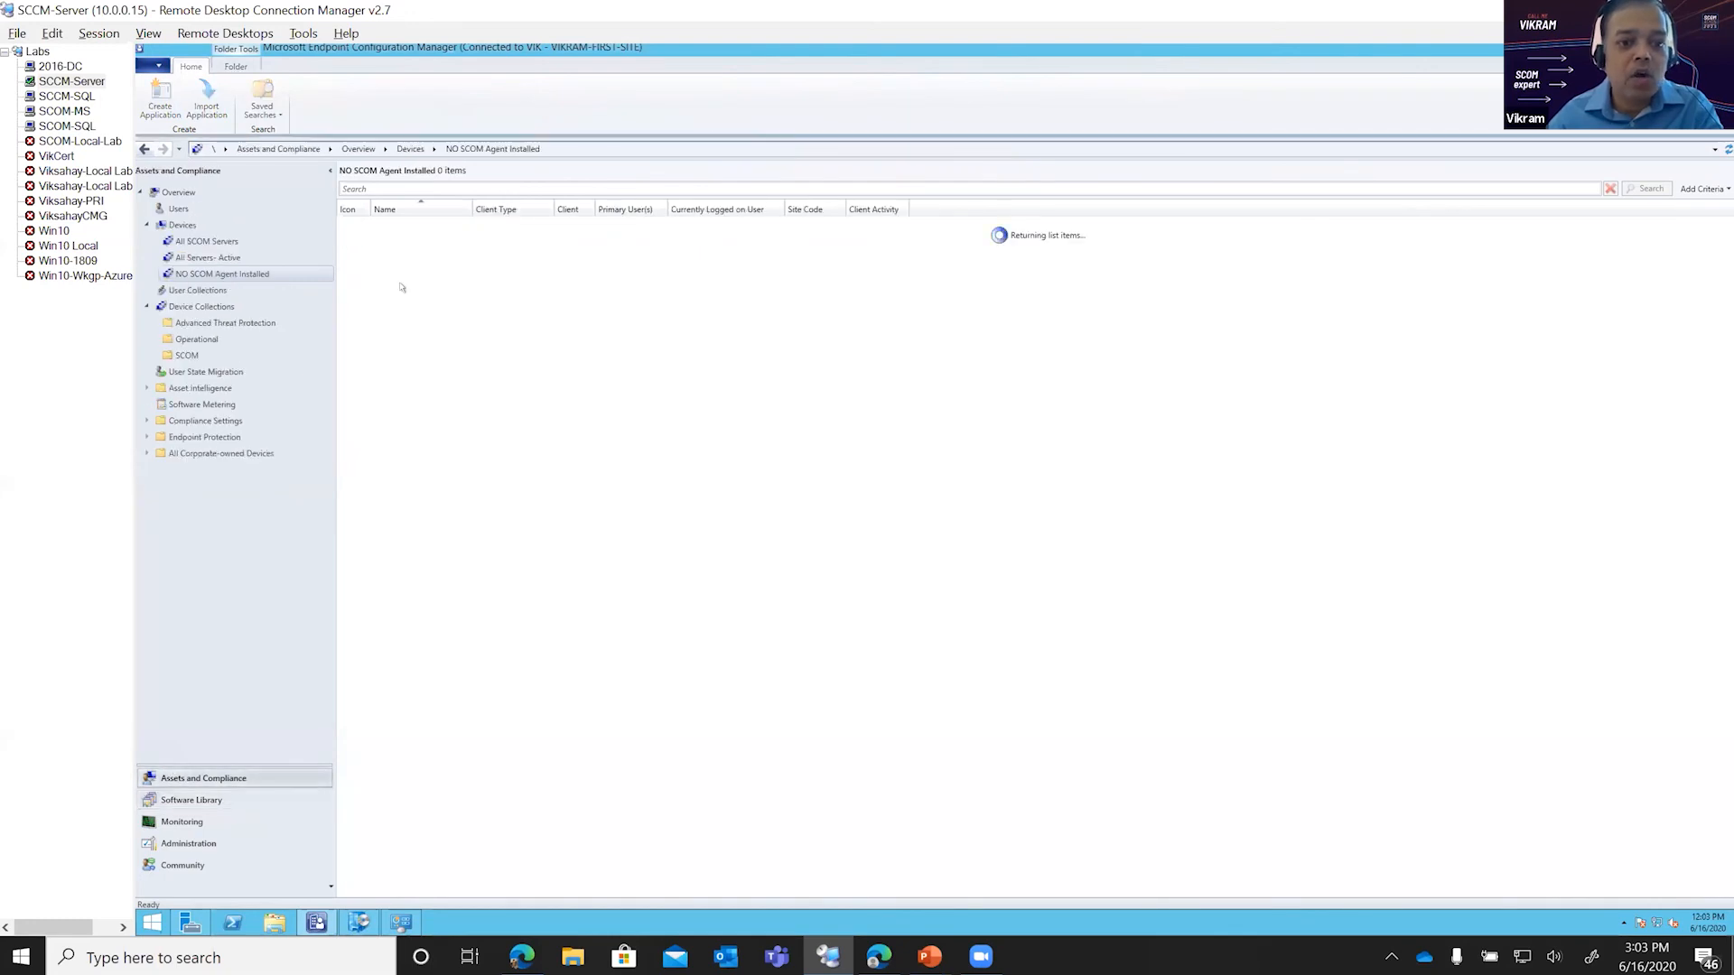
click(182, 226)
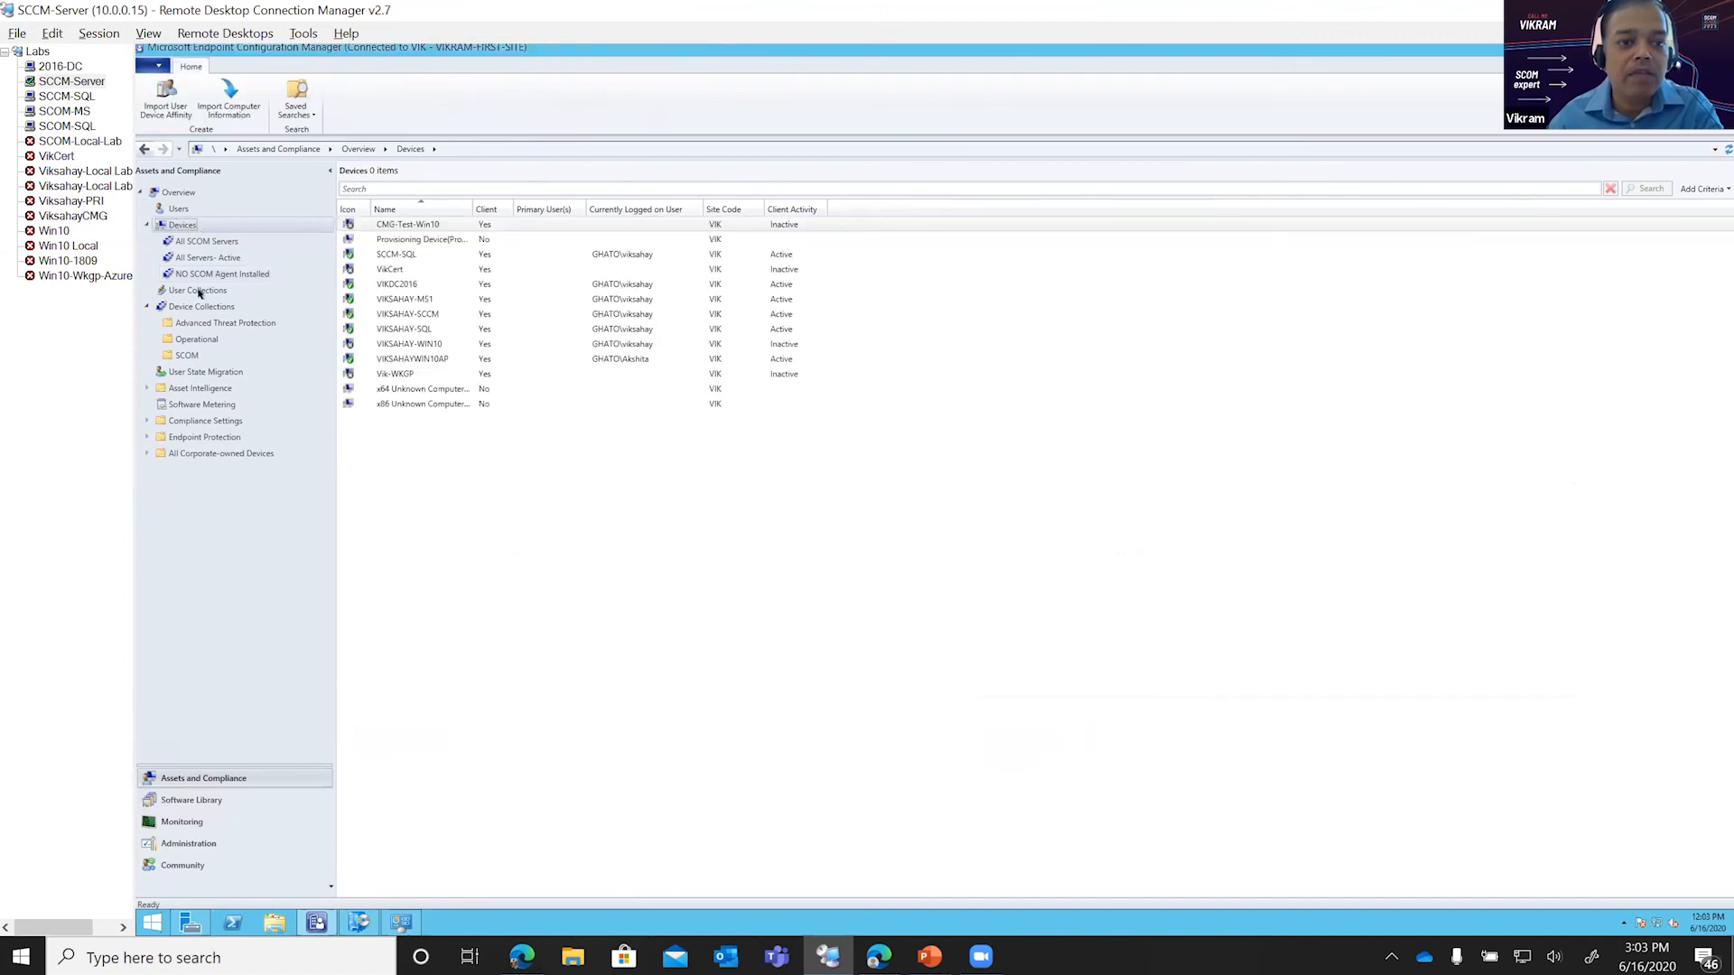
click(188, 355)
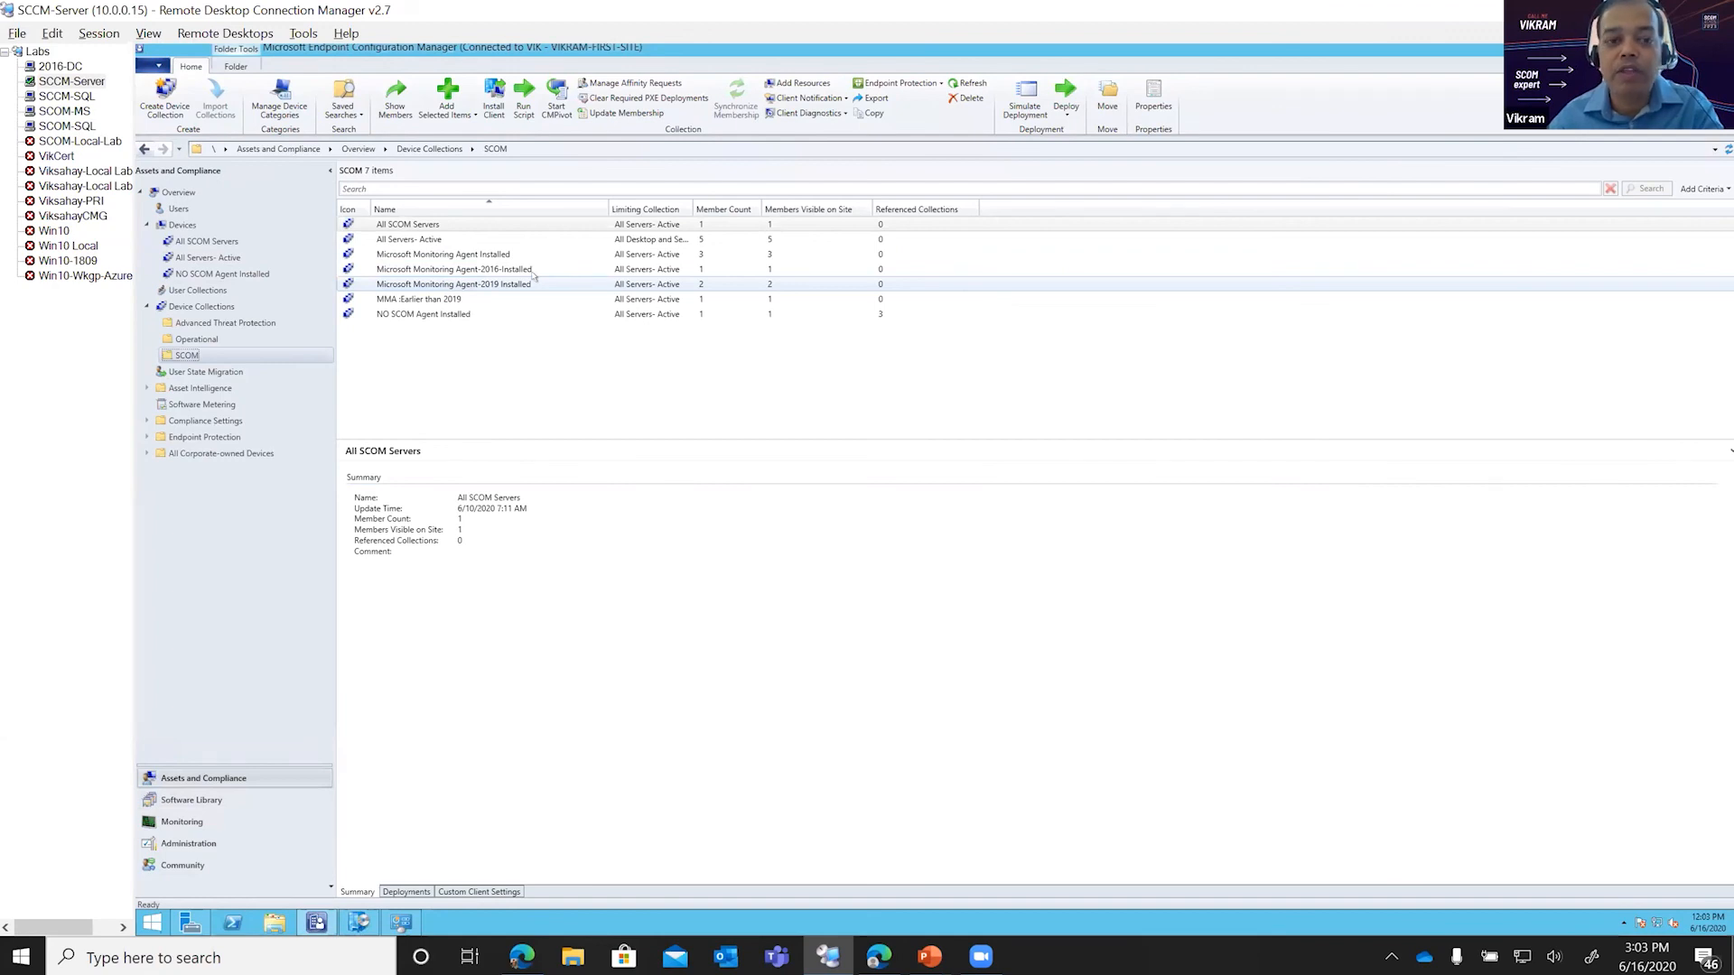
click(383, 302)
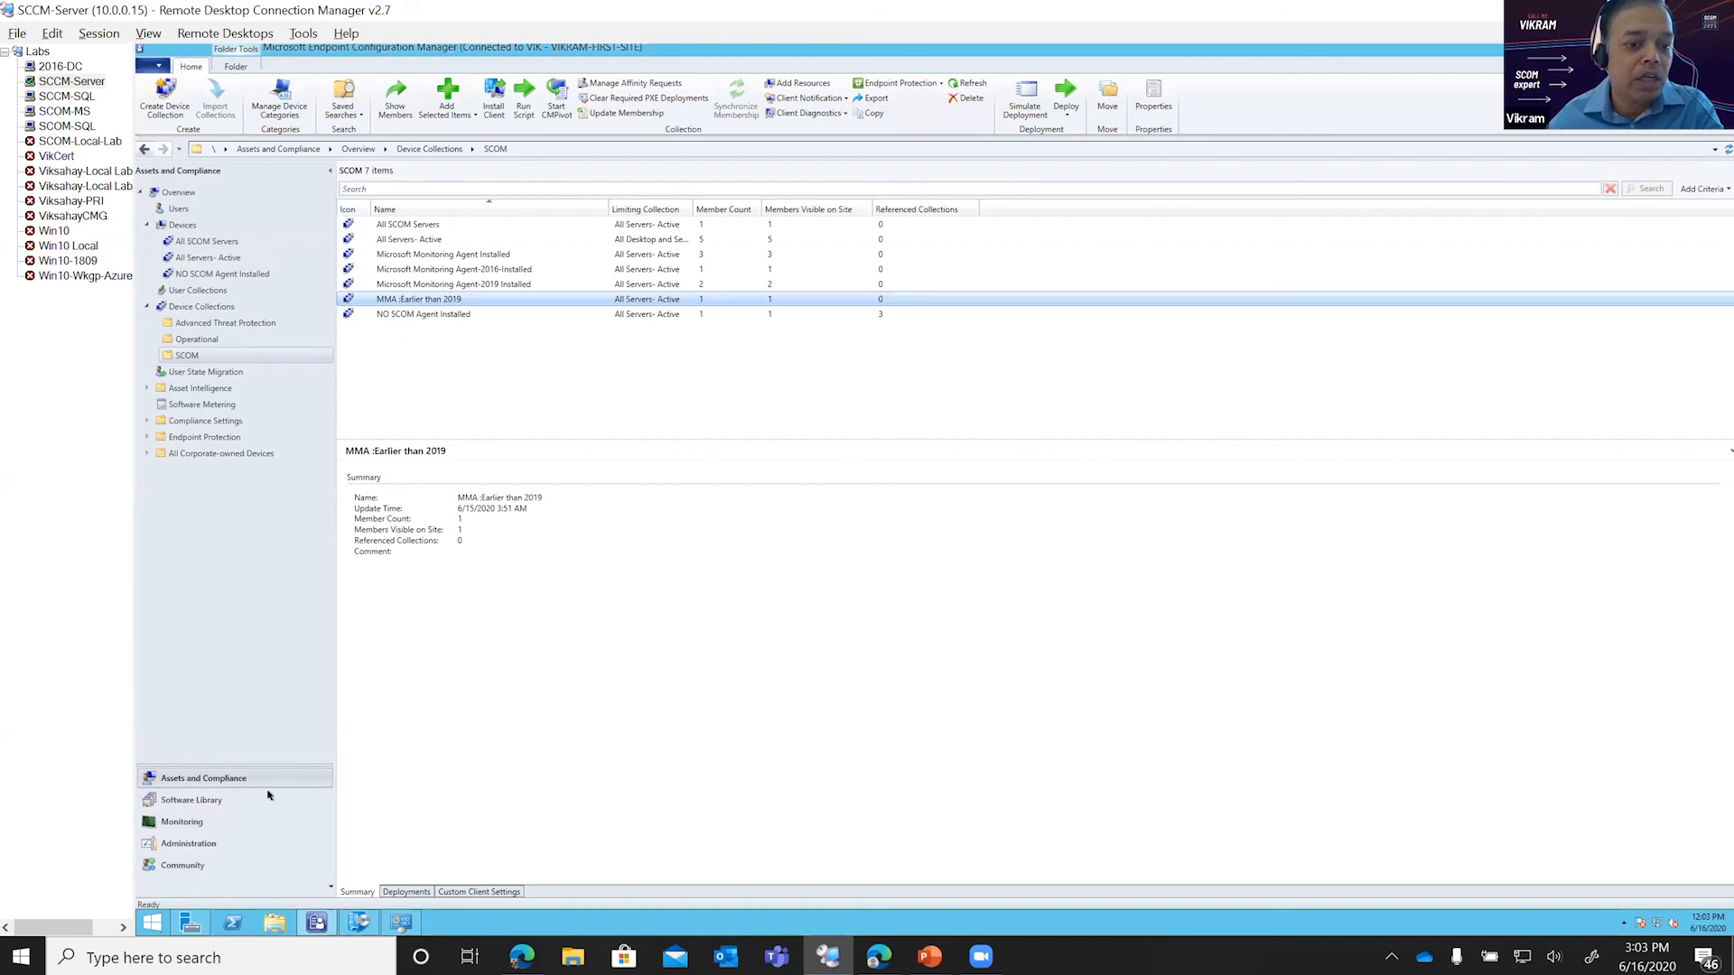
click(191, 798)
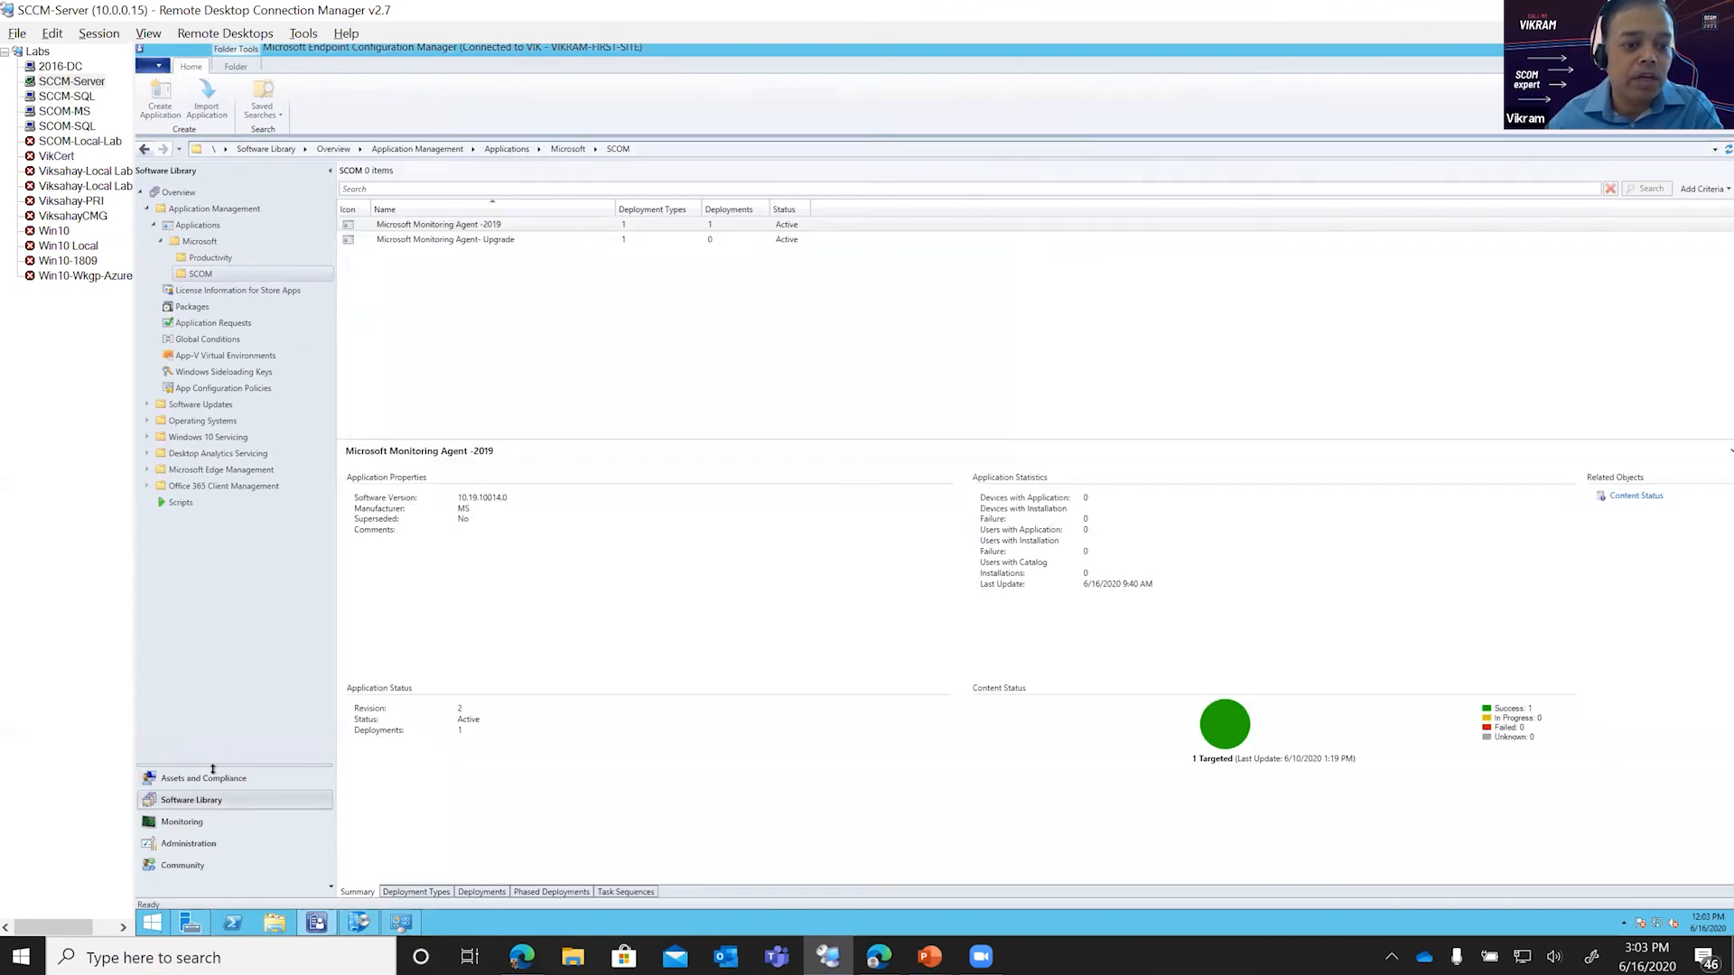
click(215, 778)
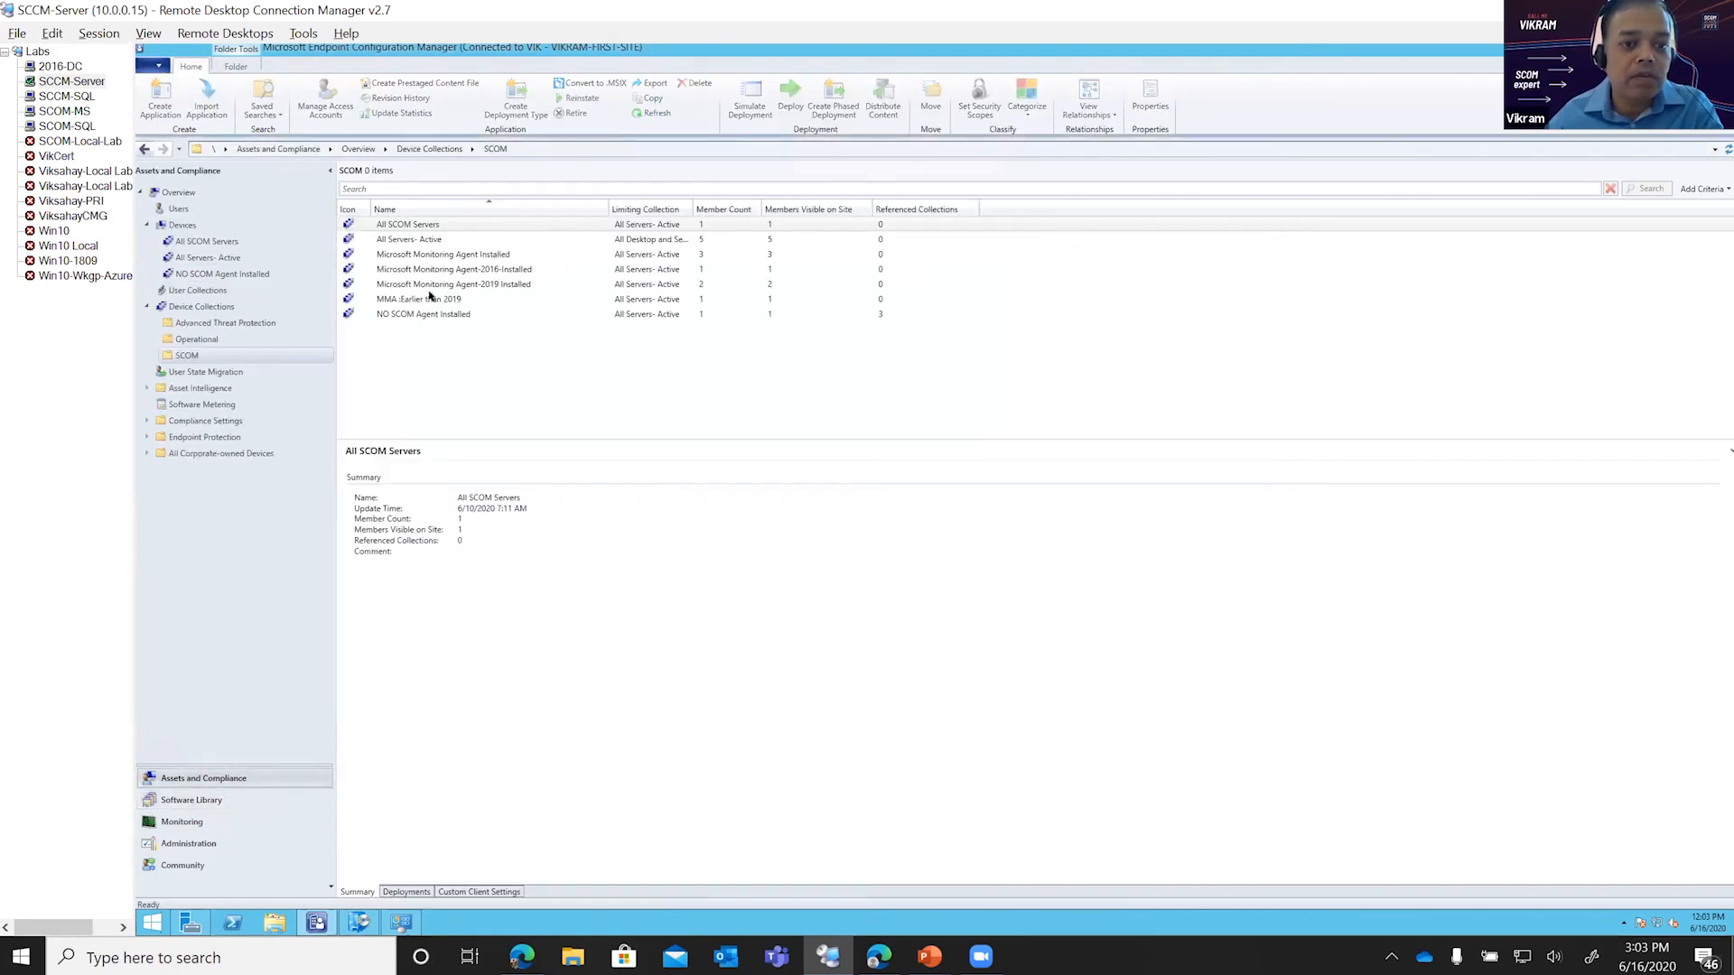
click(430, 299)
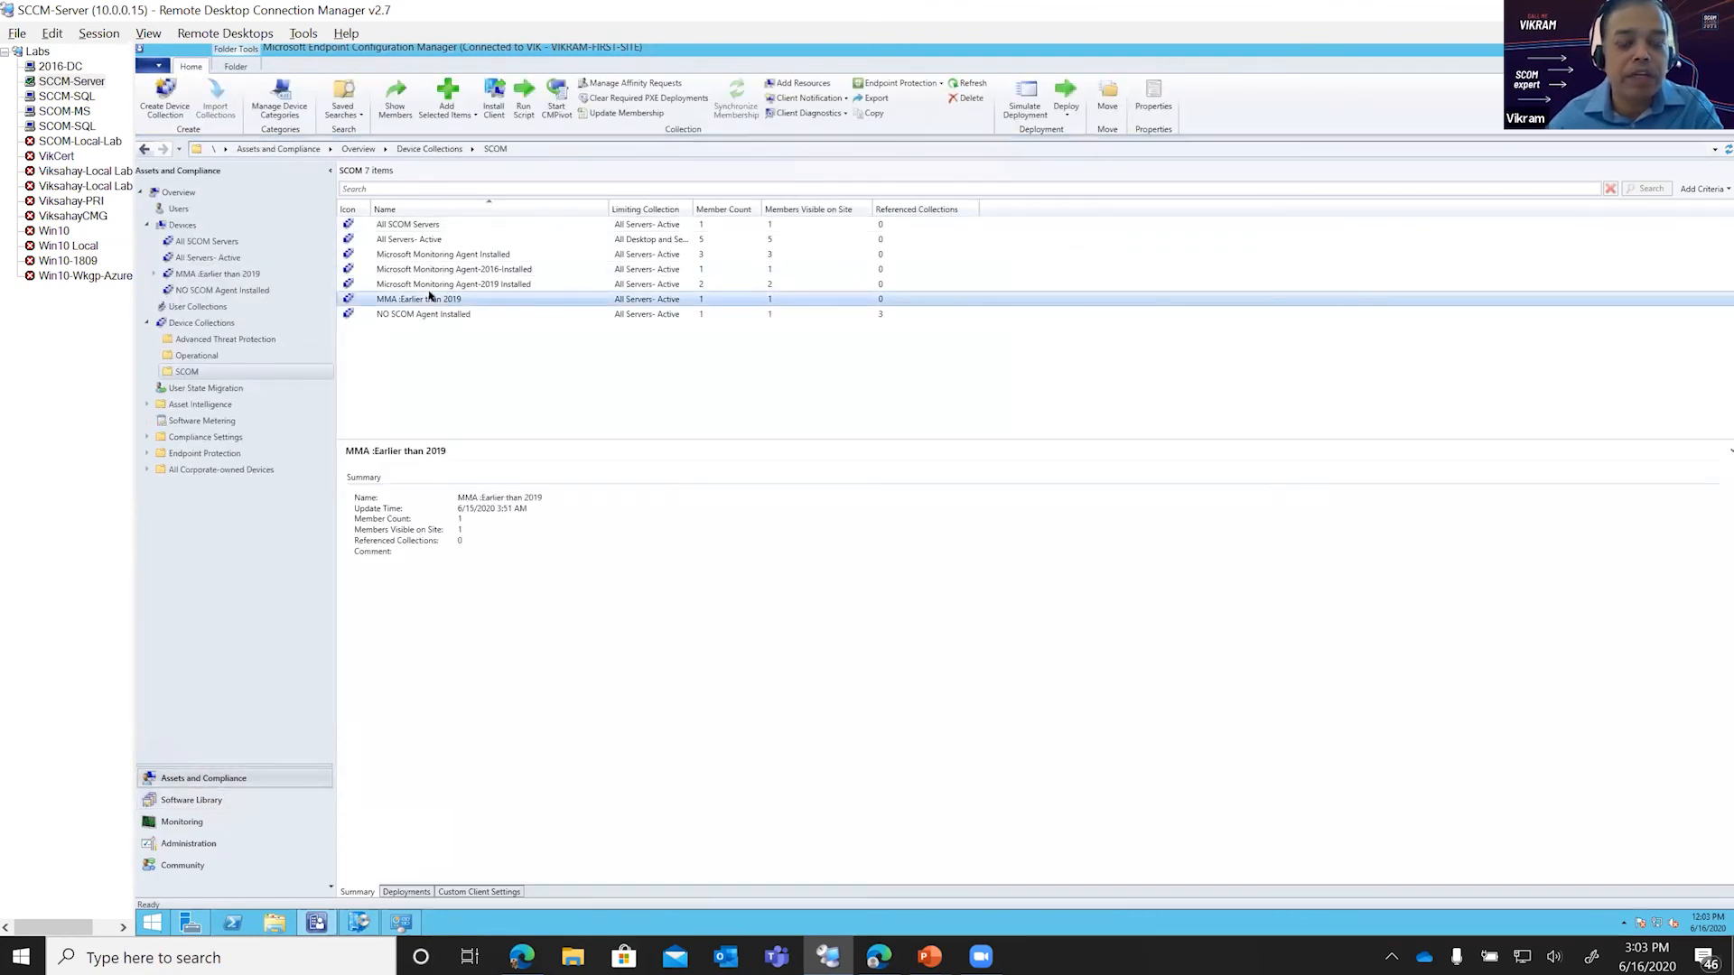
double_click(430, 299)
click(385, 225)
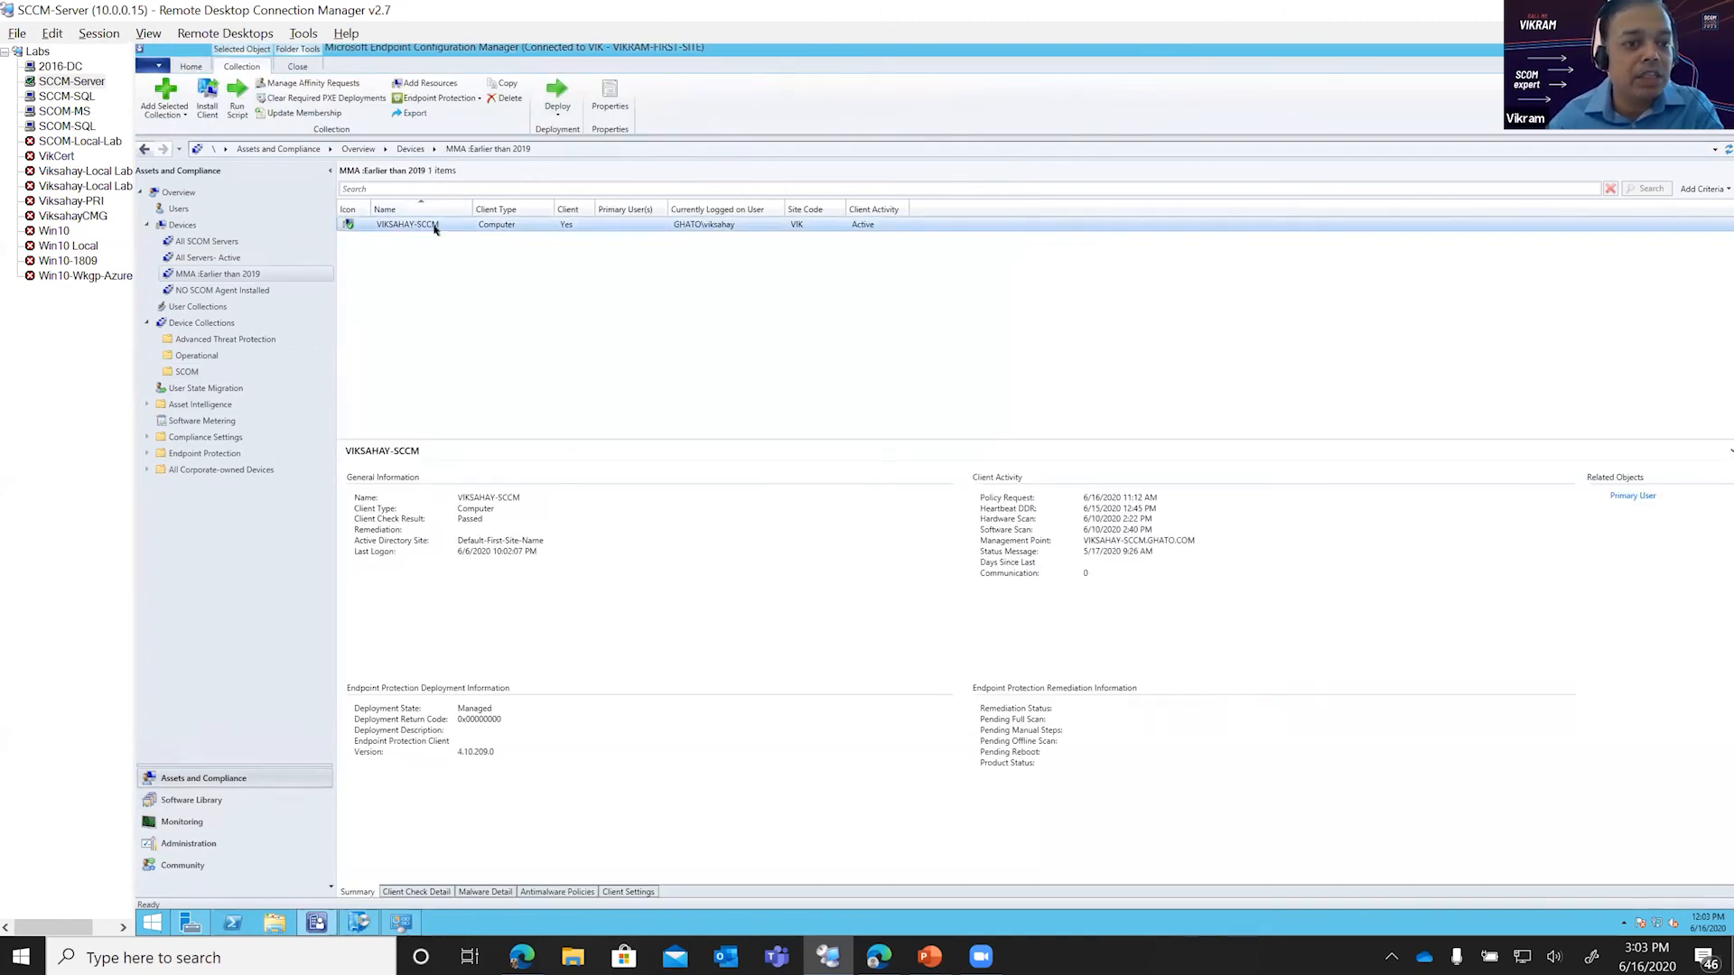
Step: Switch to the SCOM-MS session and check the SCCM server's agent version among the agent-managed computers in Operations Manager
click(72, 111)
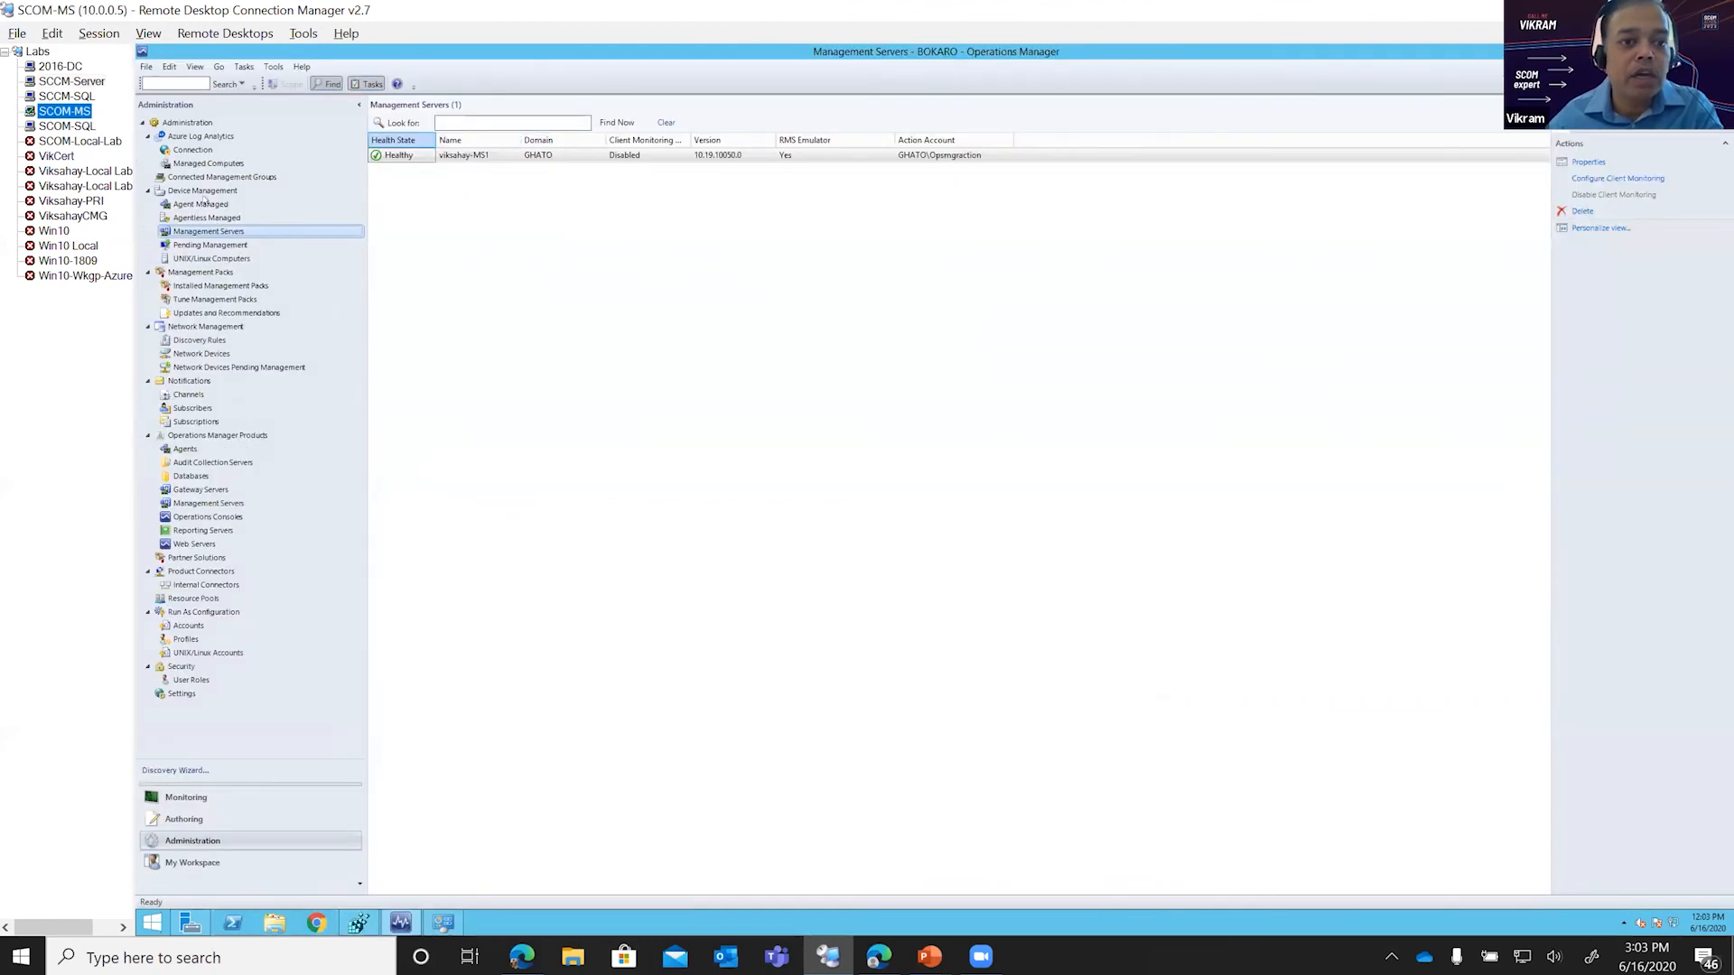
click(201, 205)
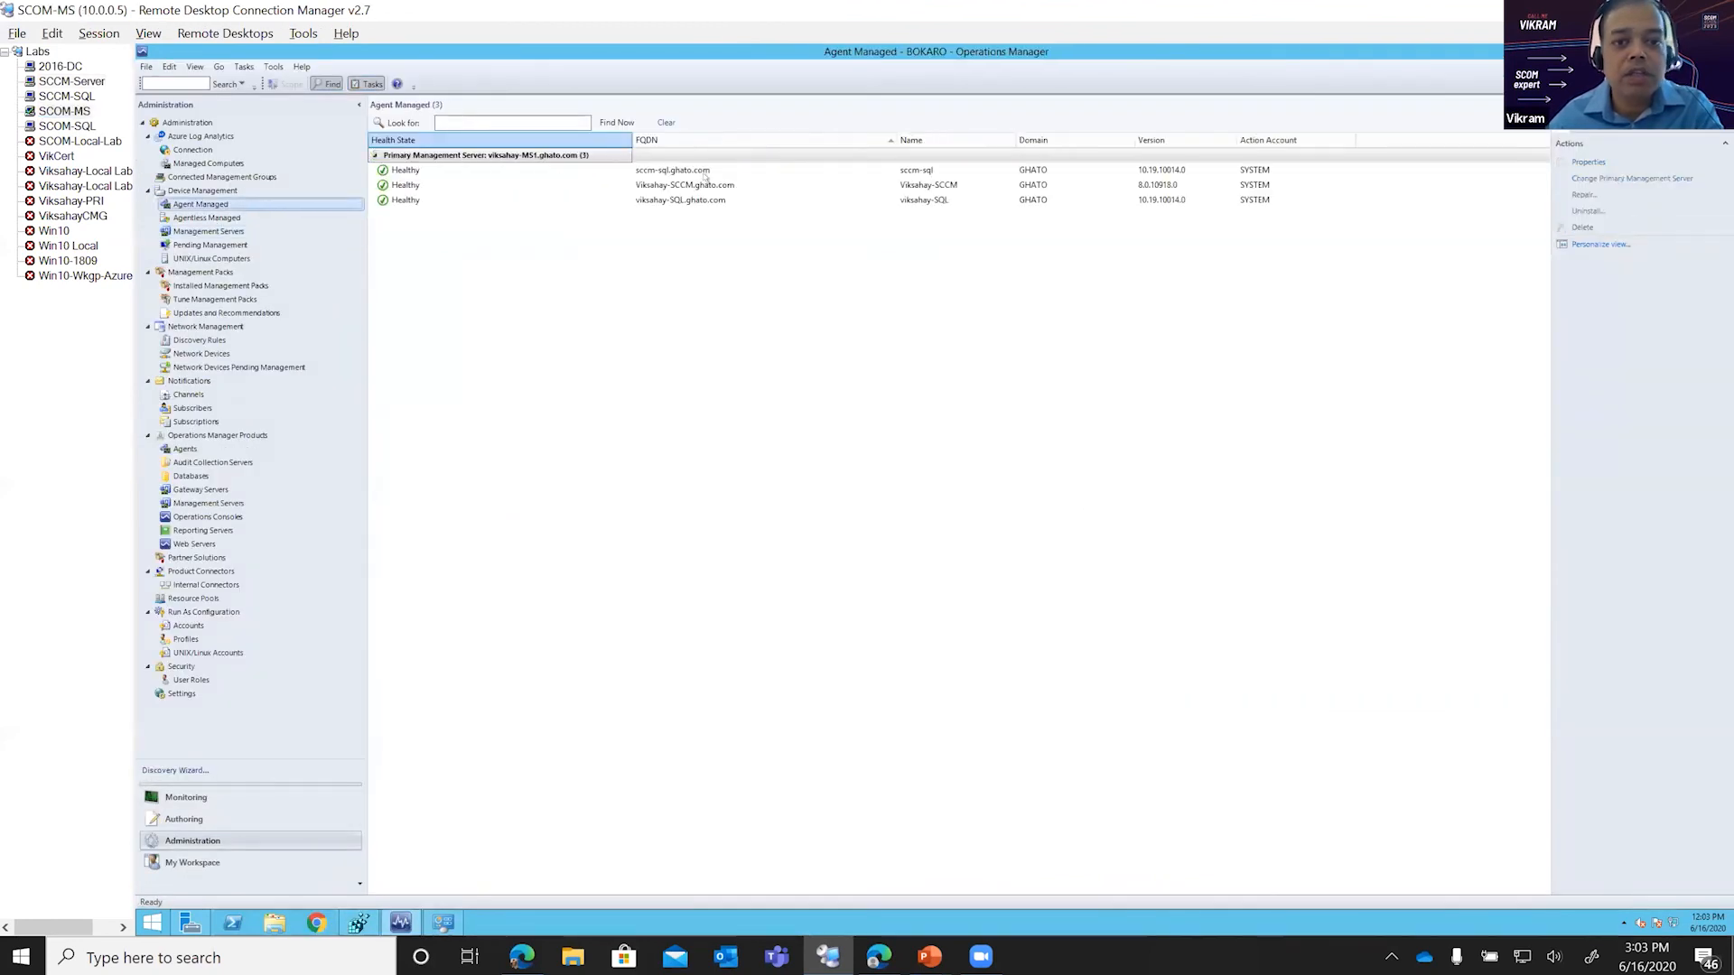
click(1142, 185)
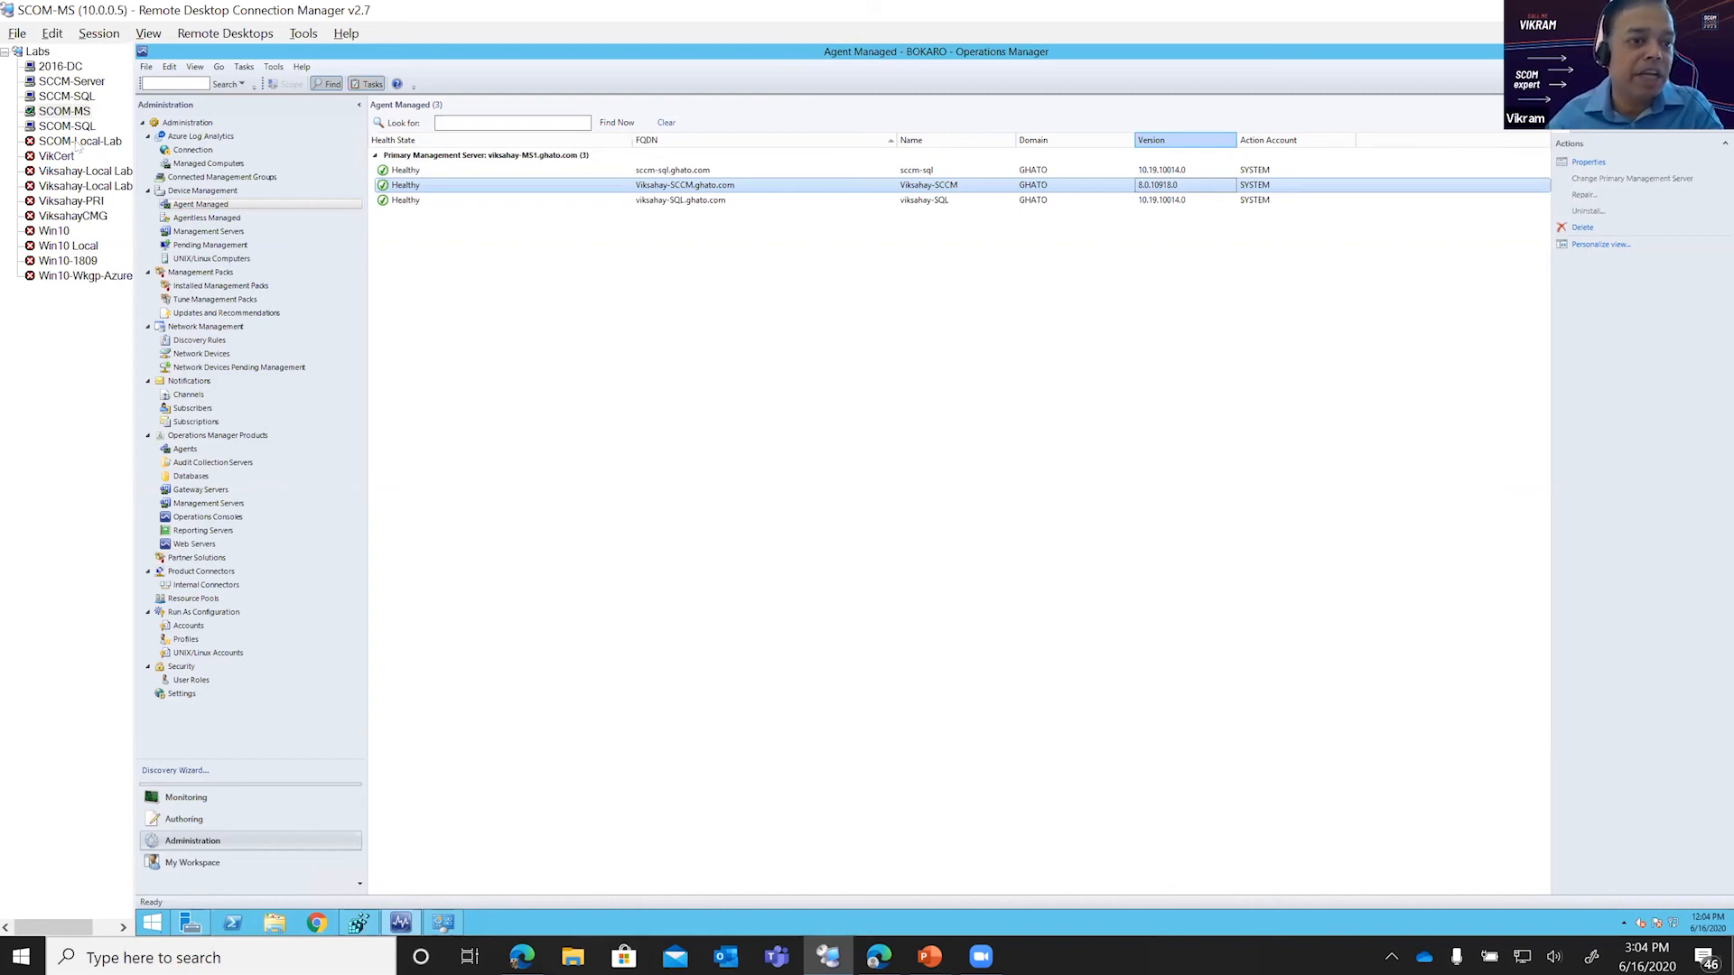
Step: Switch to the SCCM-Server session and start deploying the Microsoft Monitoring Agent- Upgrade application from the SCOM applications folder
click(68, 83)
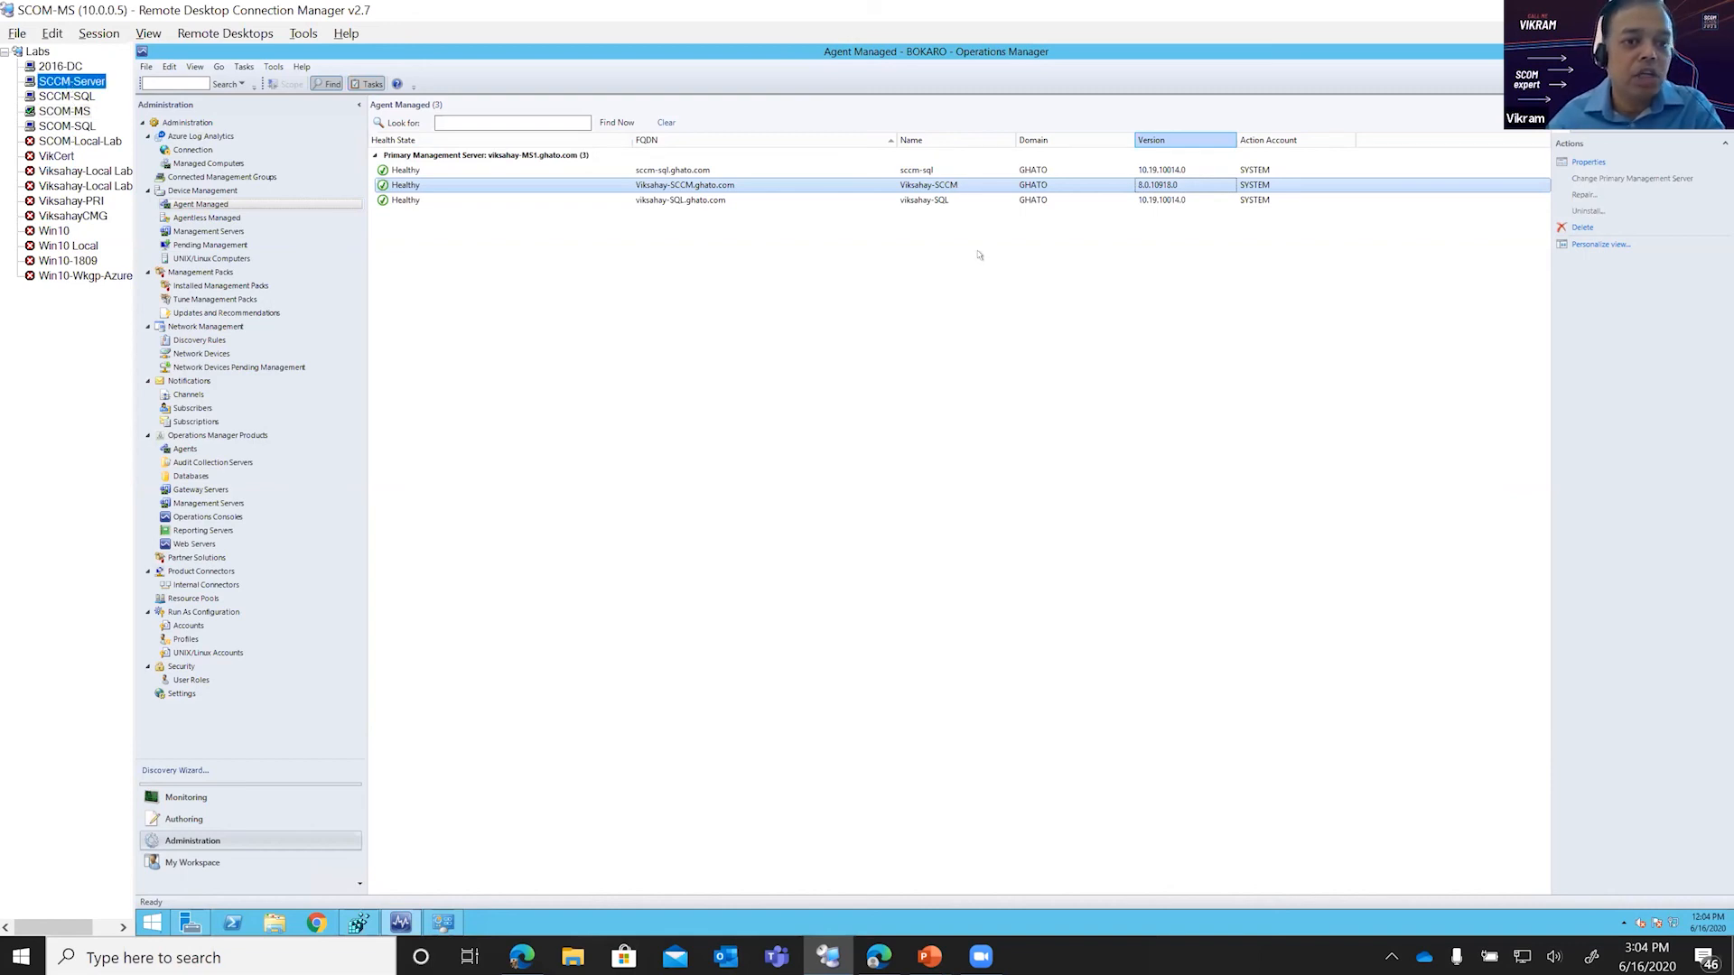
click(217, 800)
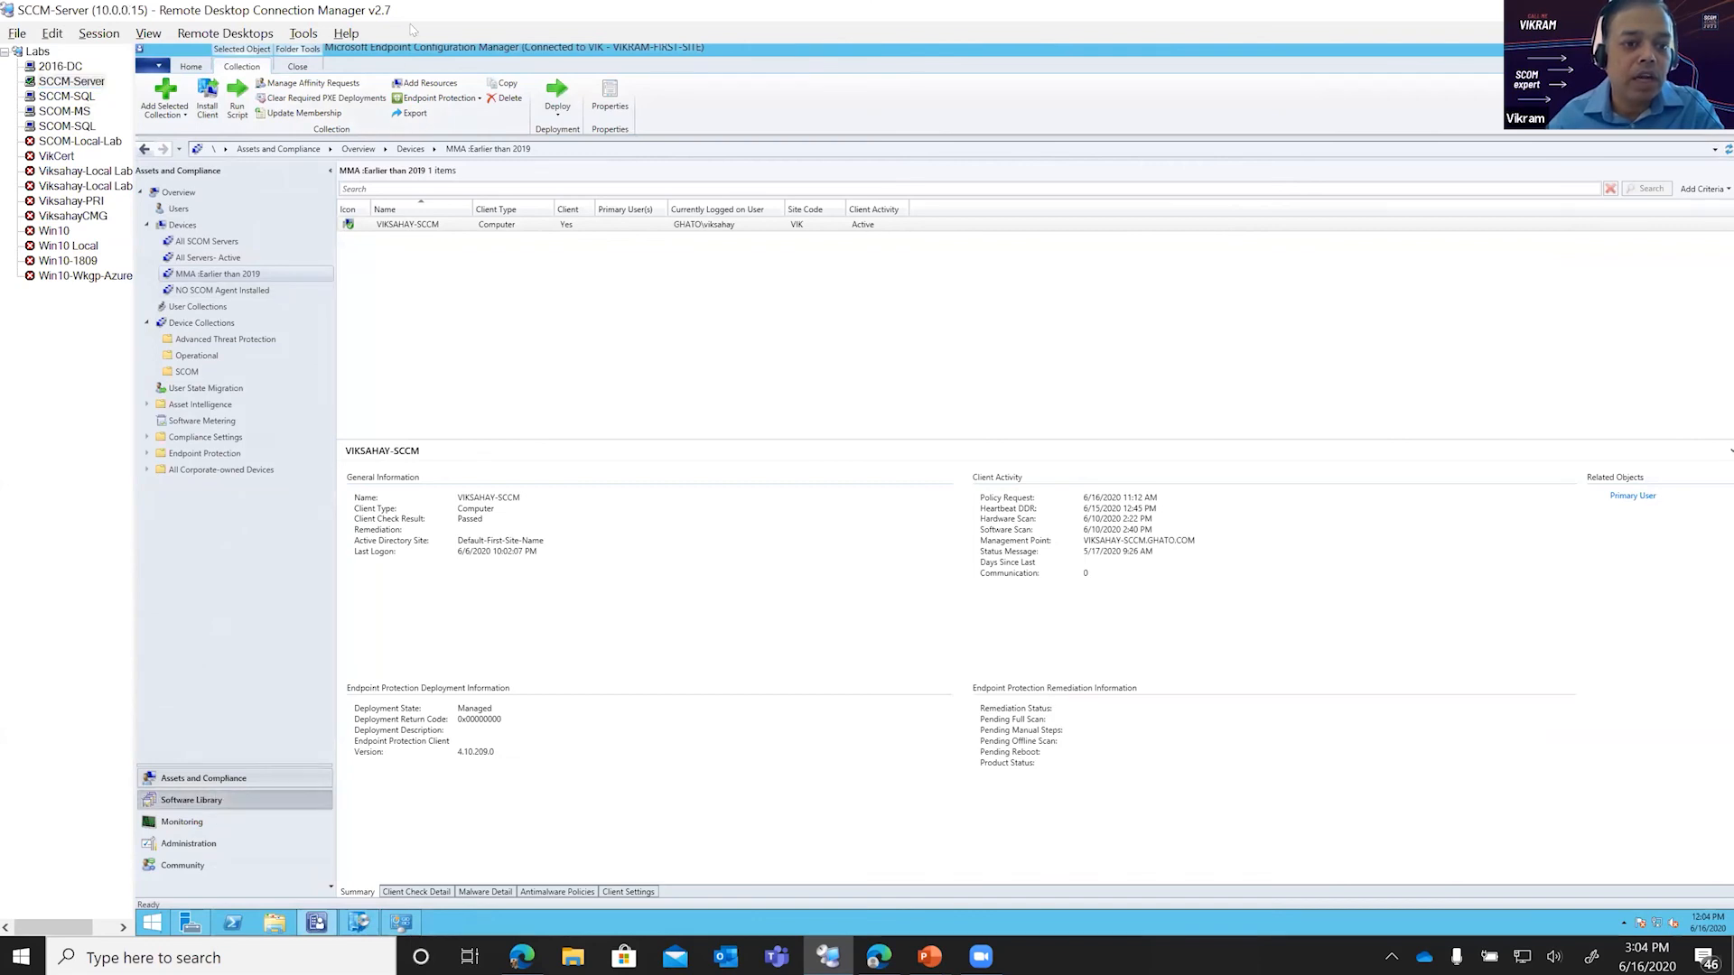
click(396, 239)
right_click(397, 240)
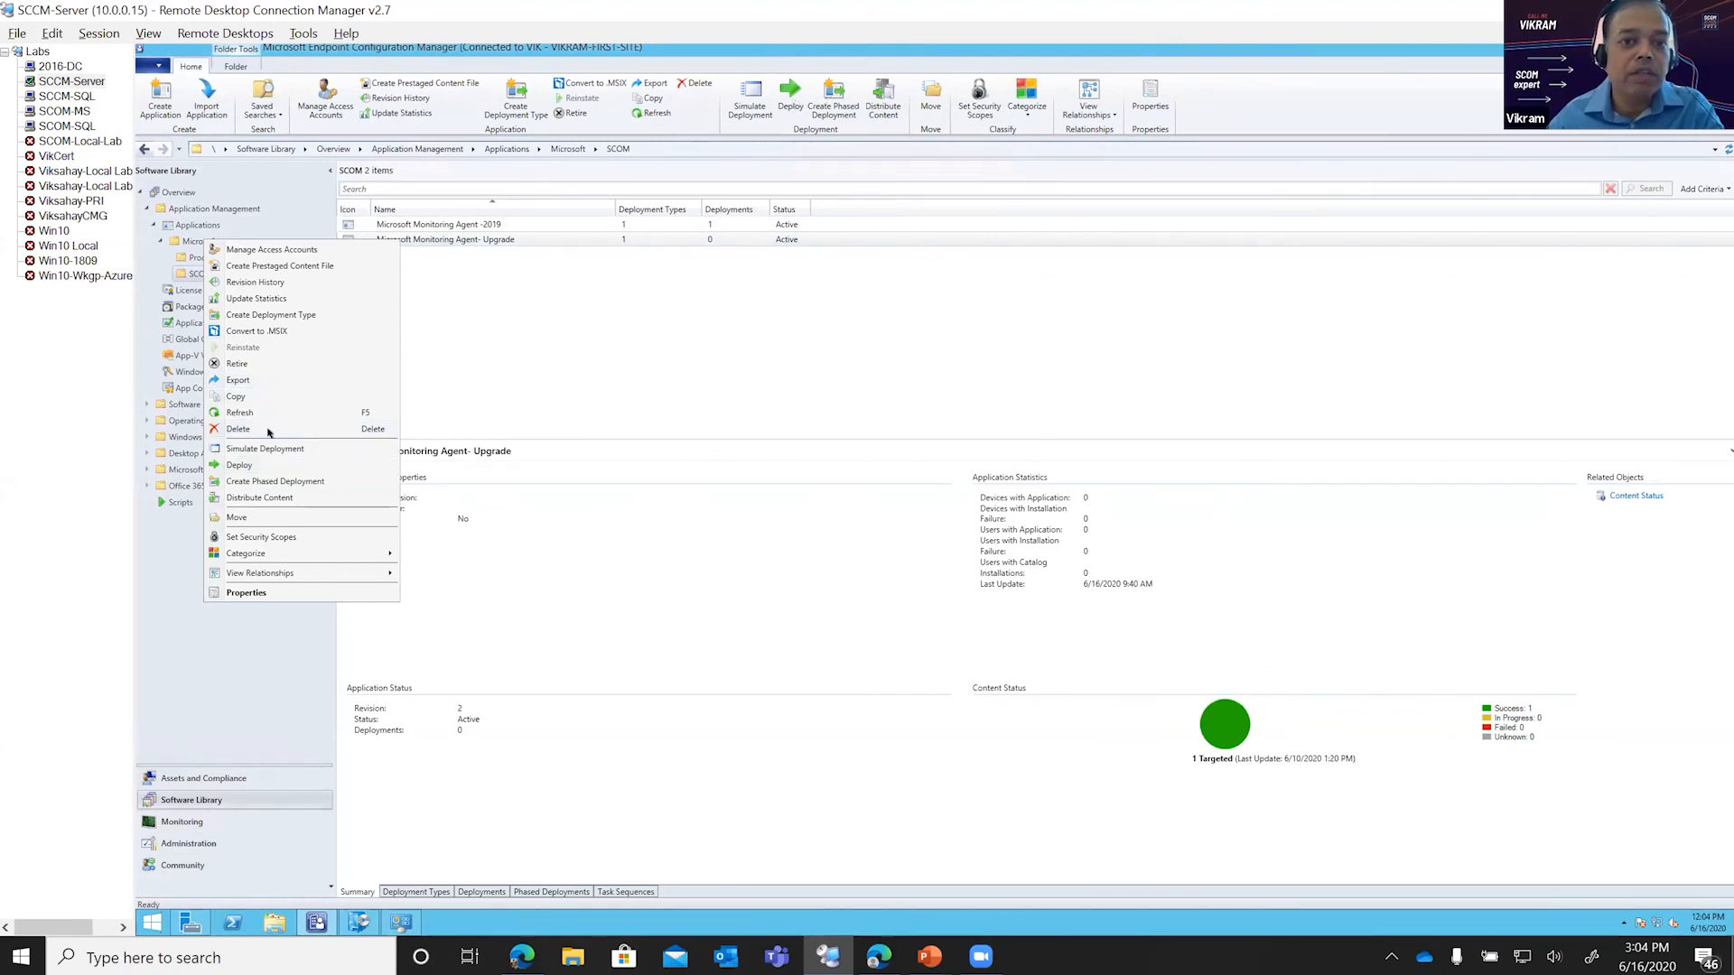
click(240, 465)
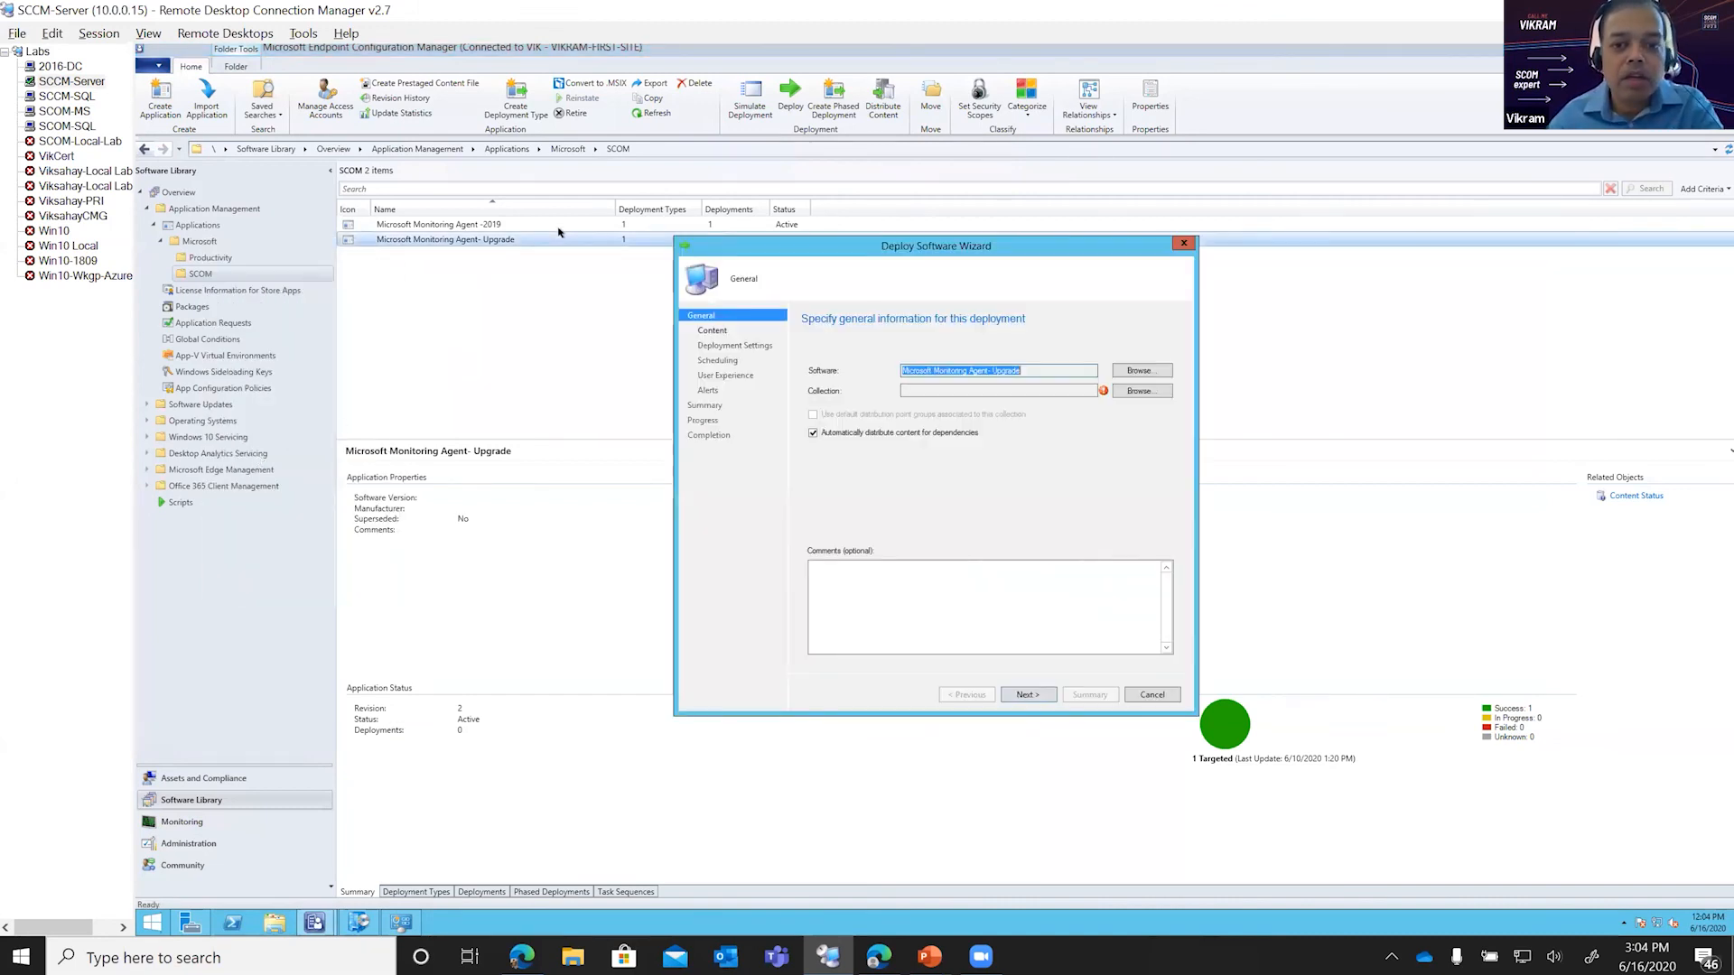
Step: Target the deployment at the MMA :Earlier than 2019 device collection from the SCOM folder and continue to the content settings
click(1133, 392)
click(758, 349)
click(748, 370)
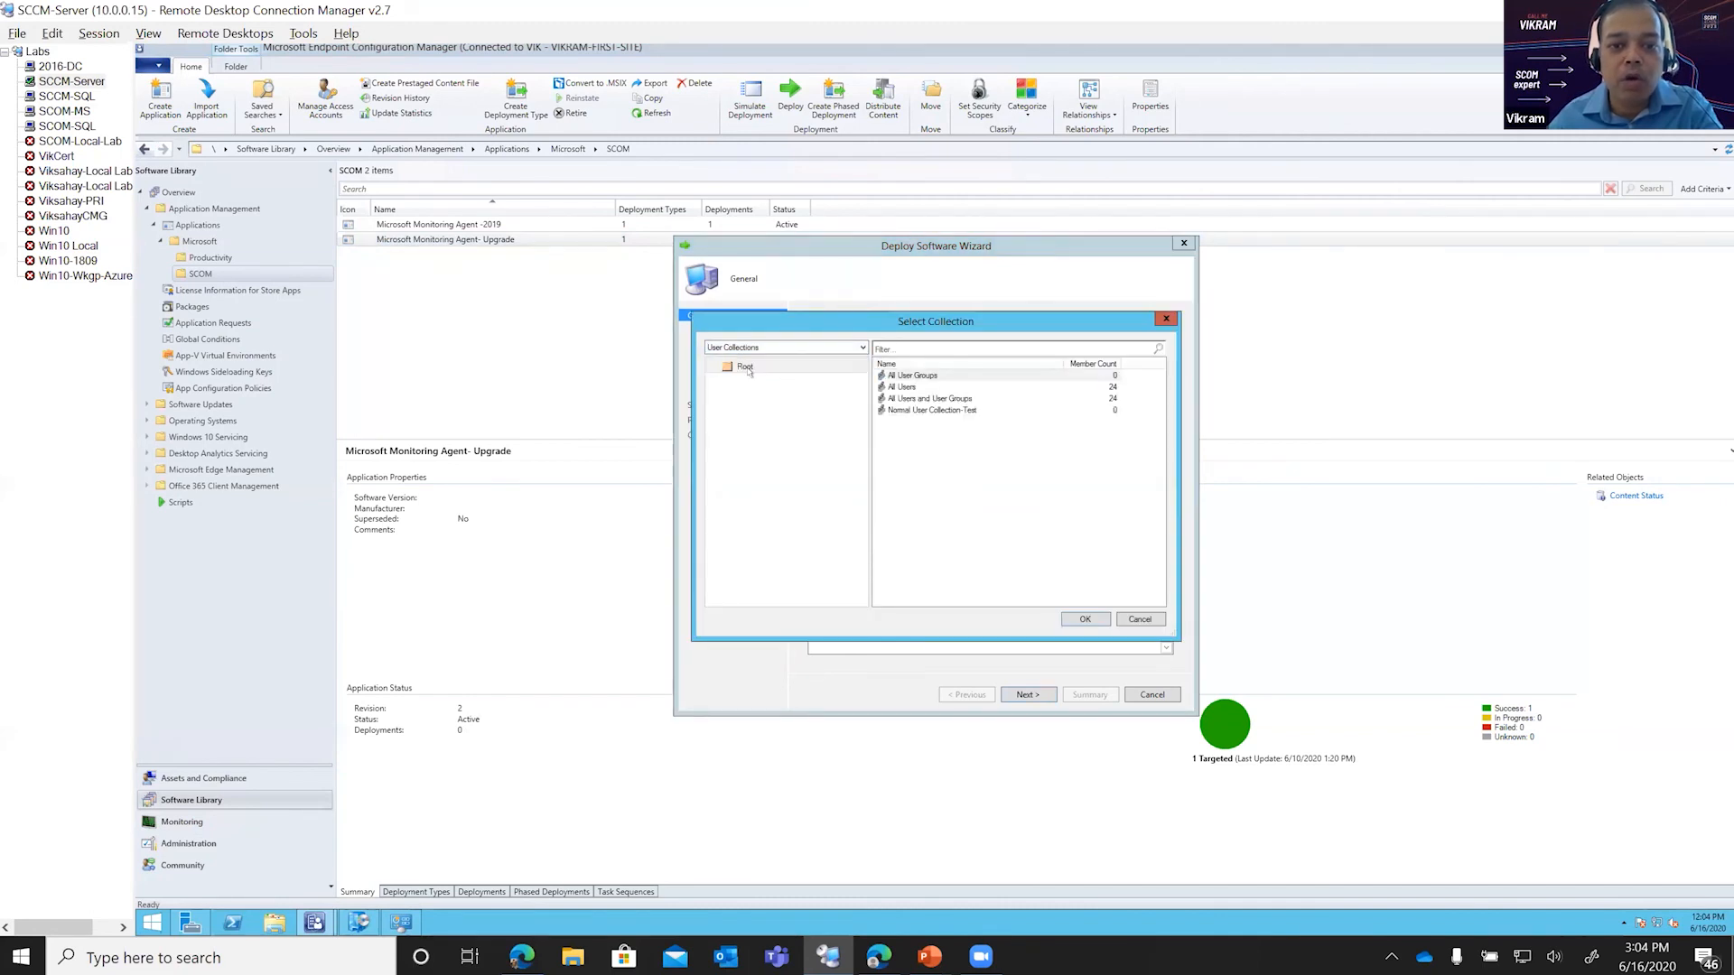
click(761, 347)
click(749, 370)
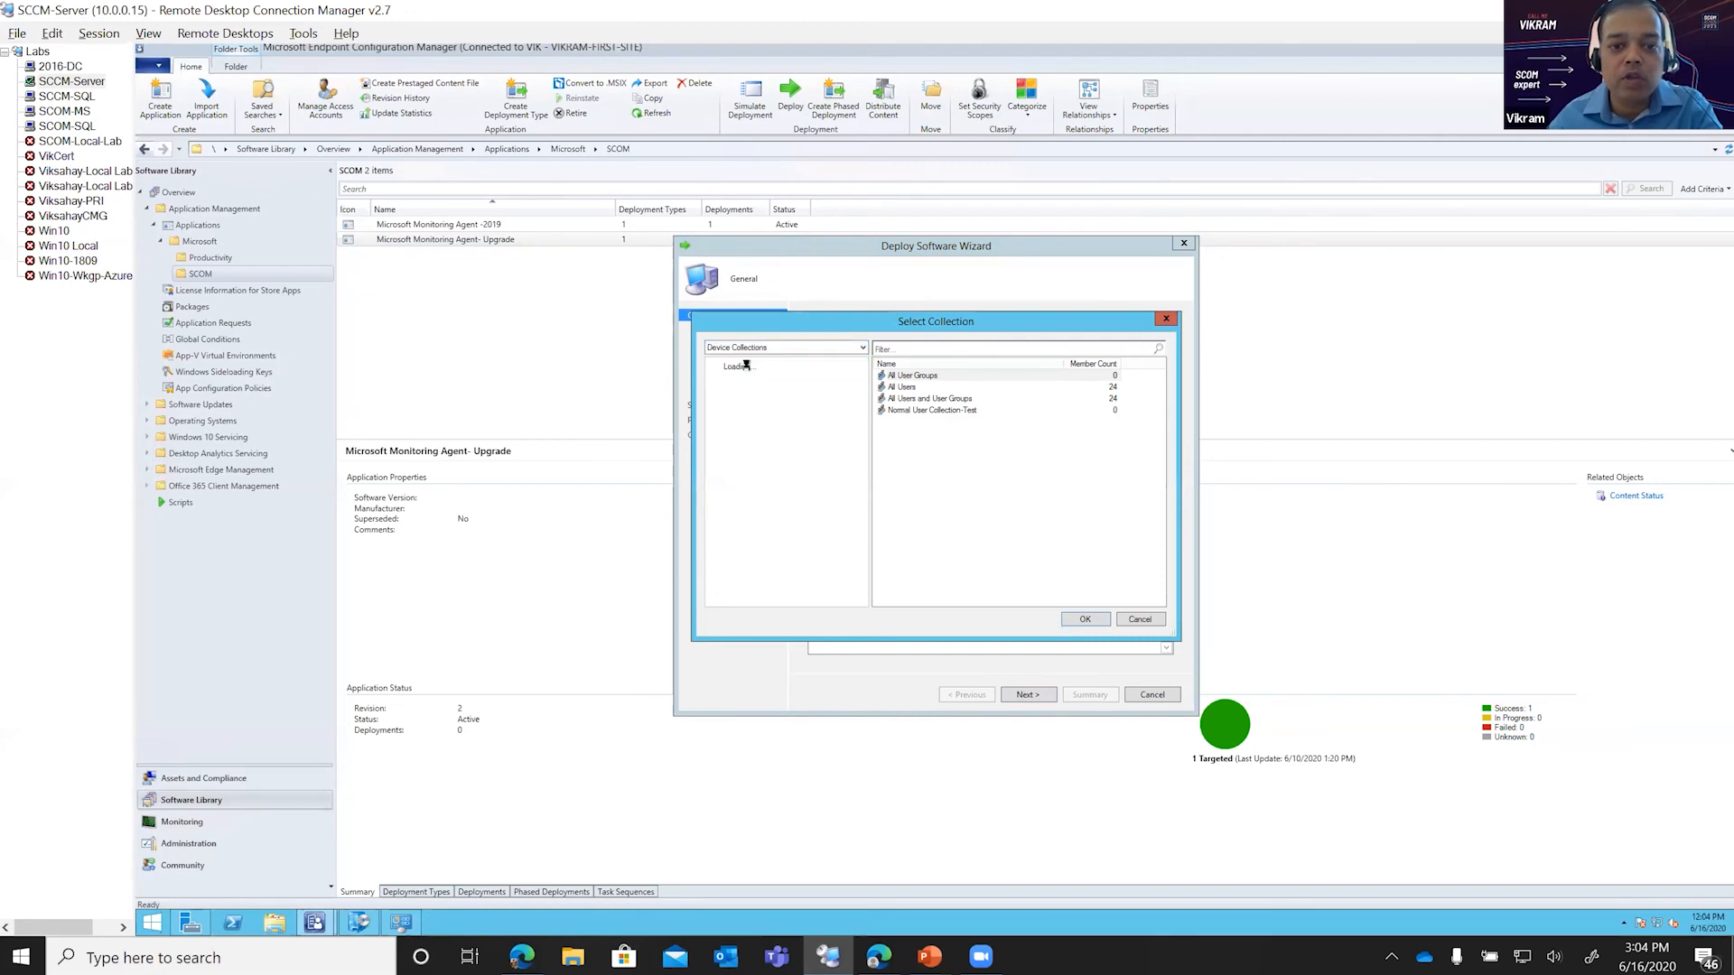
click(761, 411)
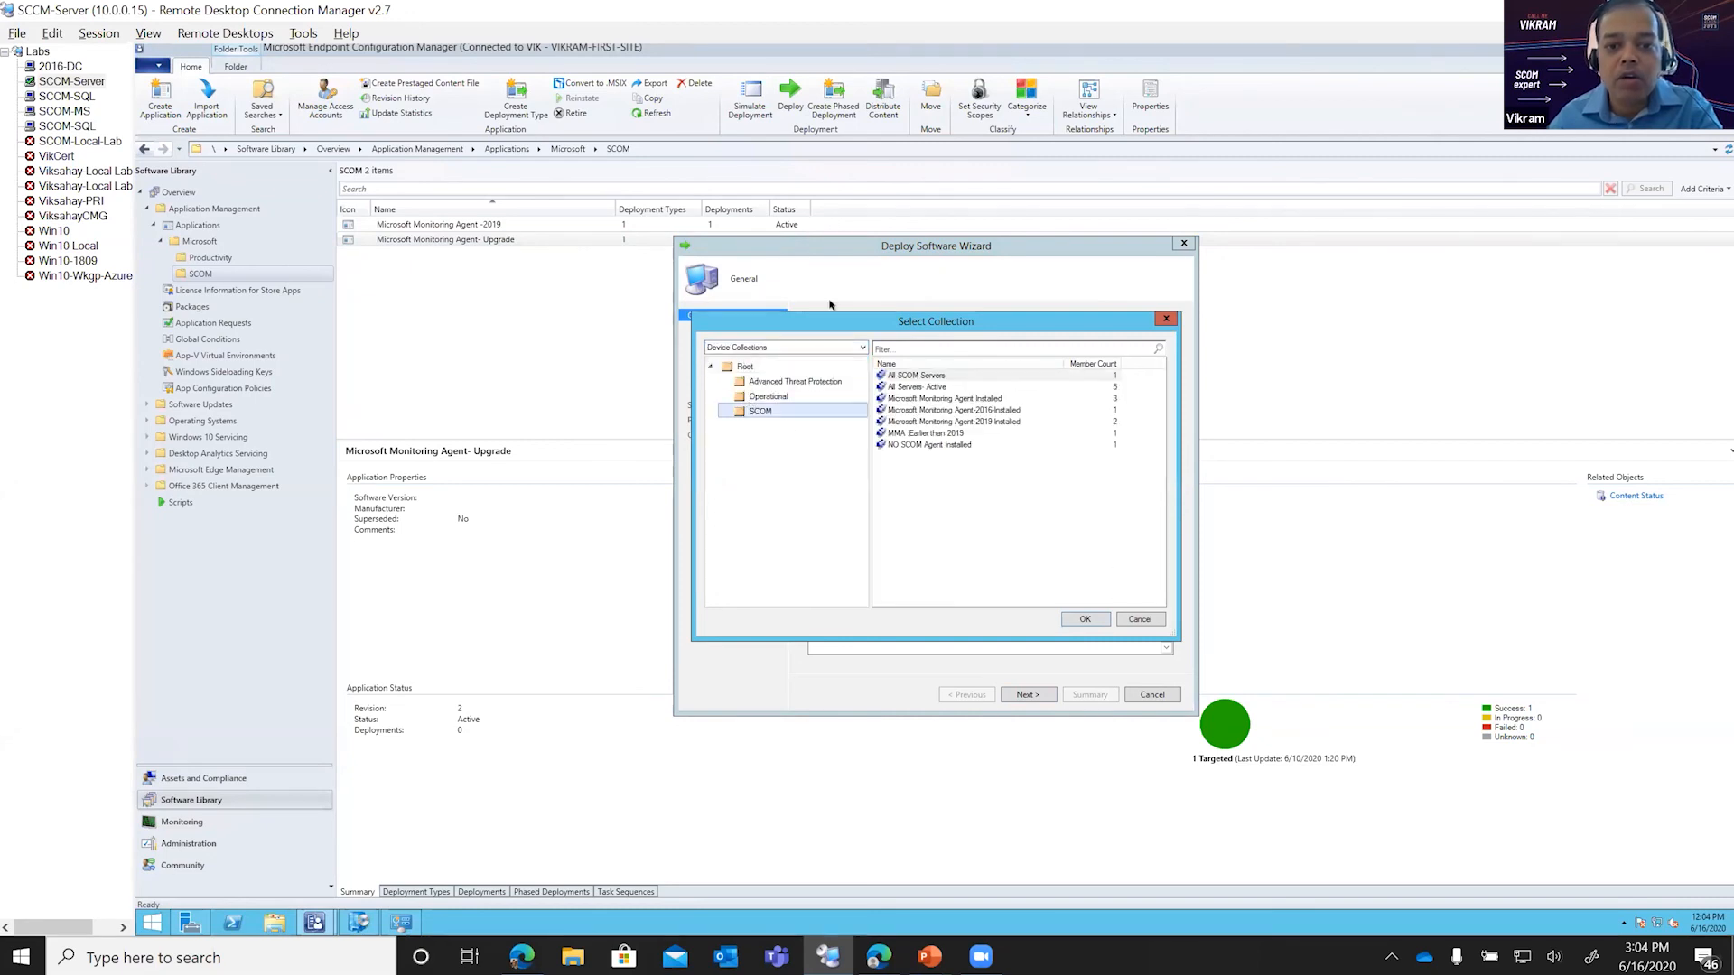
double_click(912, 433)
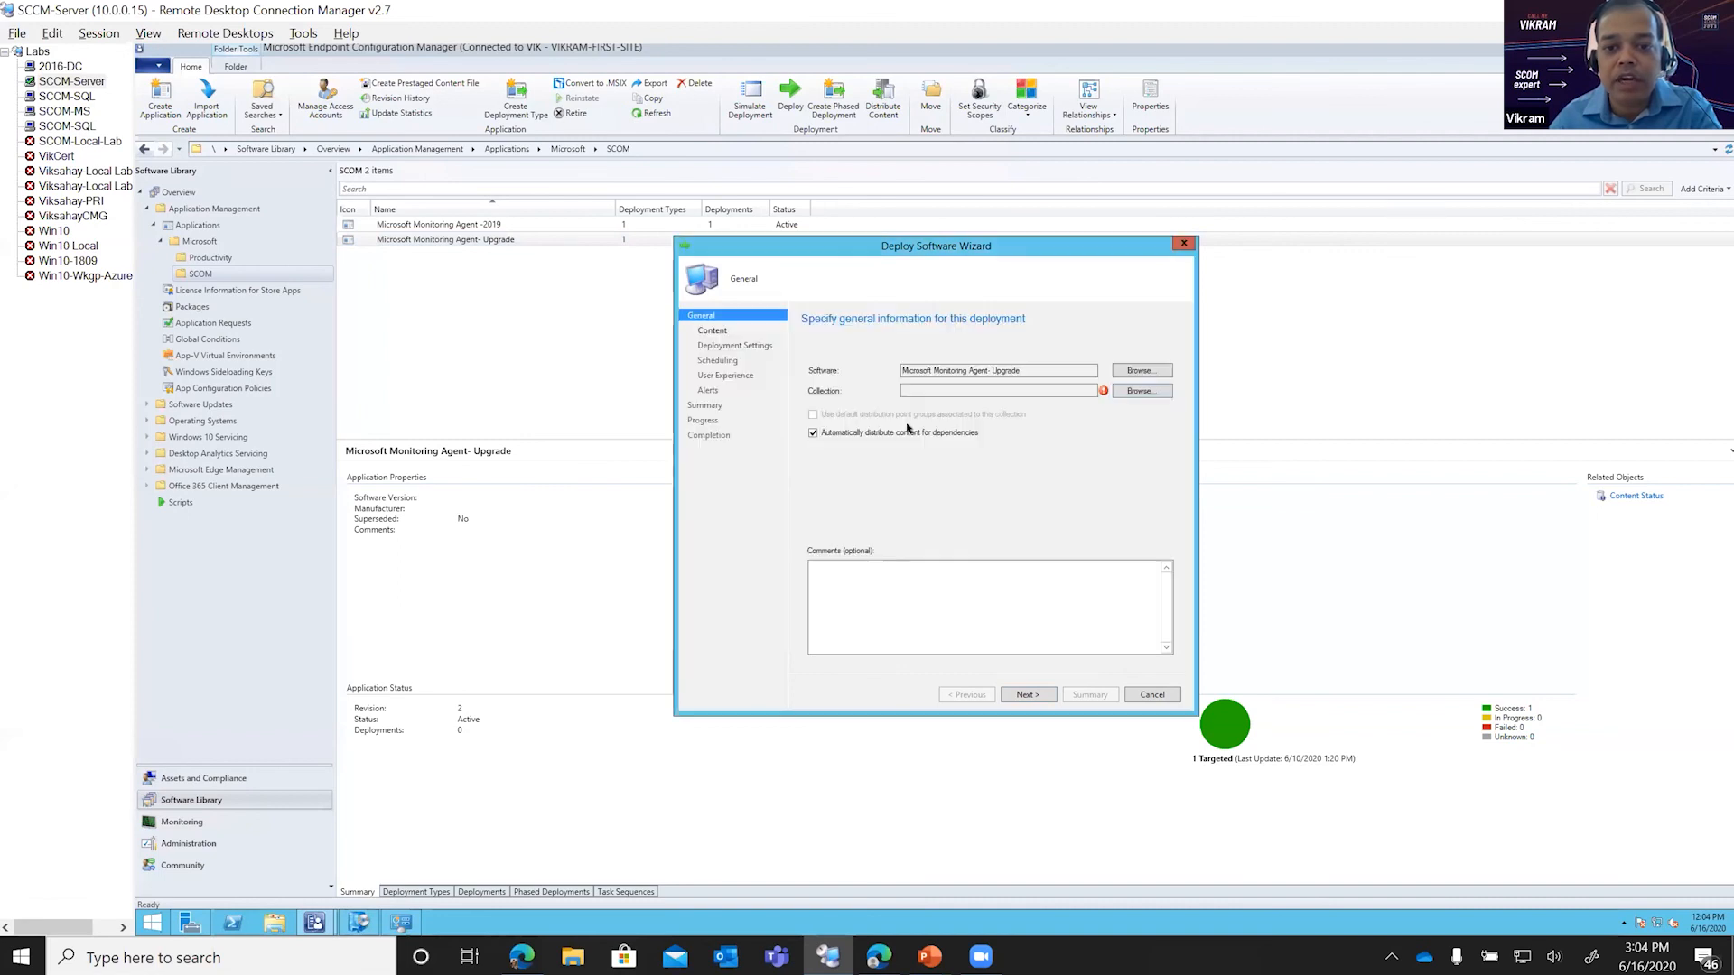
click(1031, 694)
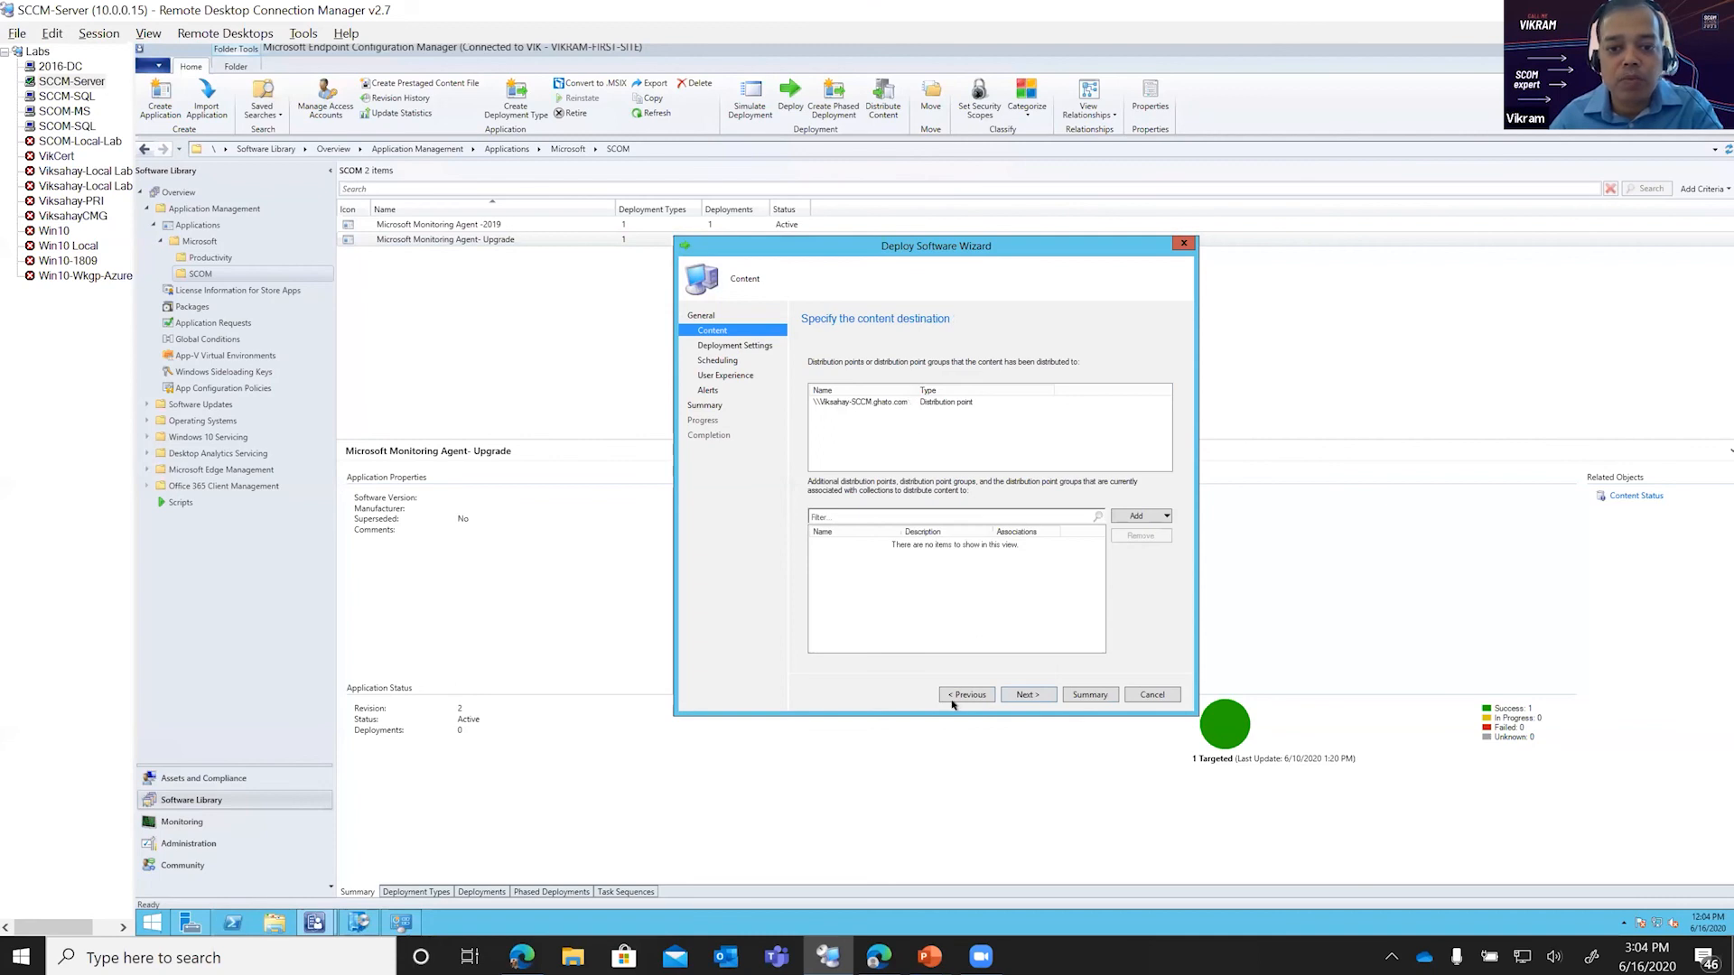
Step: Keep the existing content destination and set the deployment's purpose to Required with the Install action
click(1019, 697)
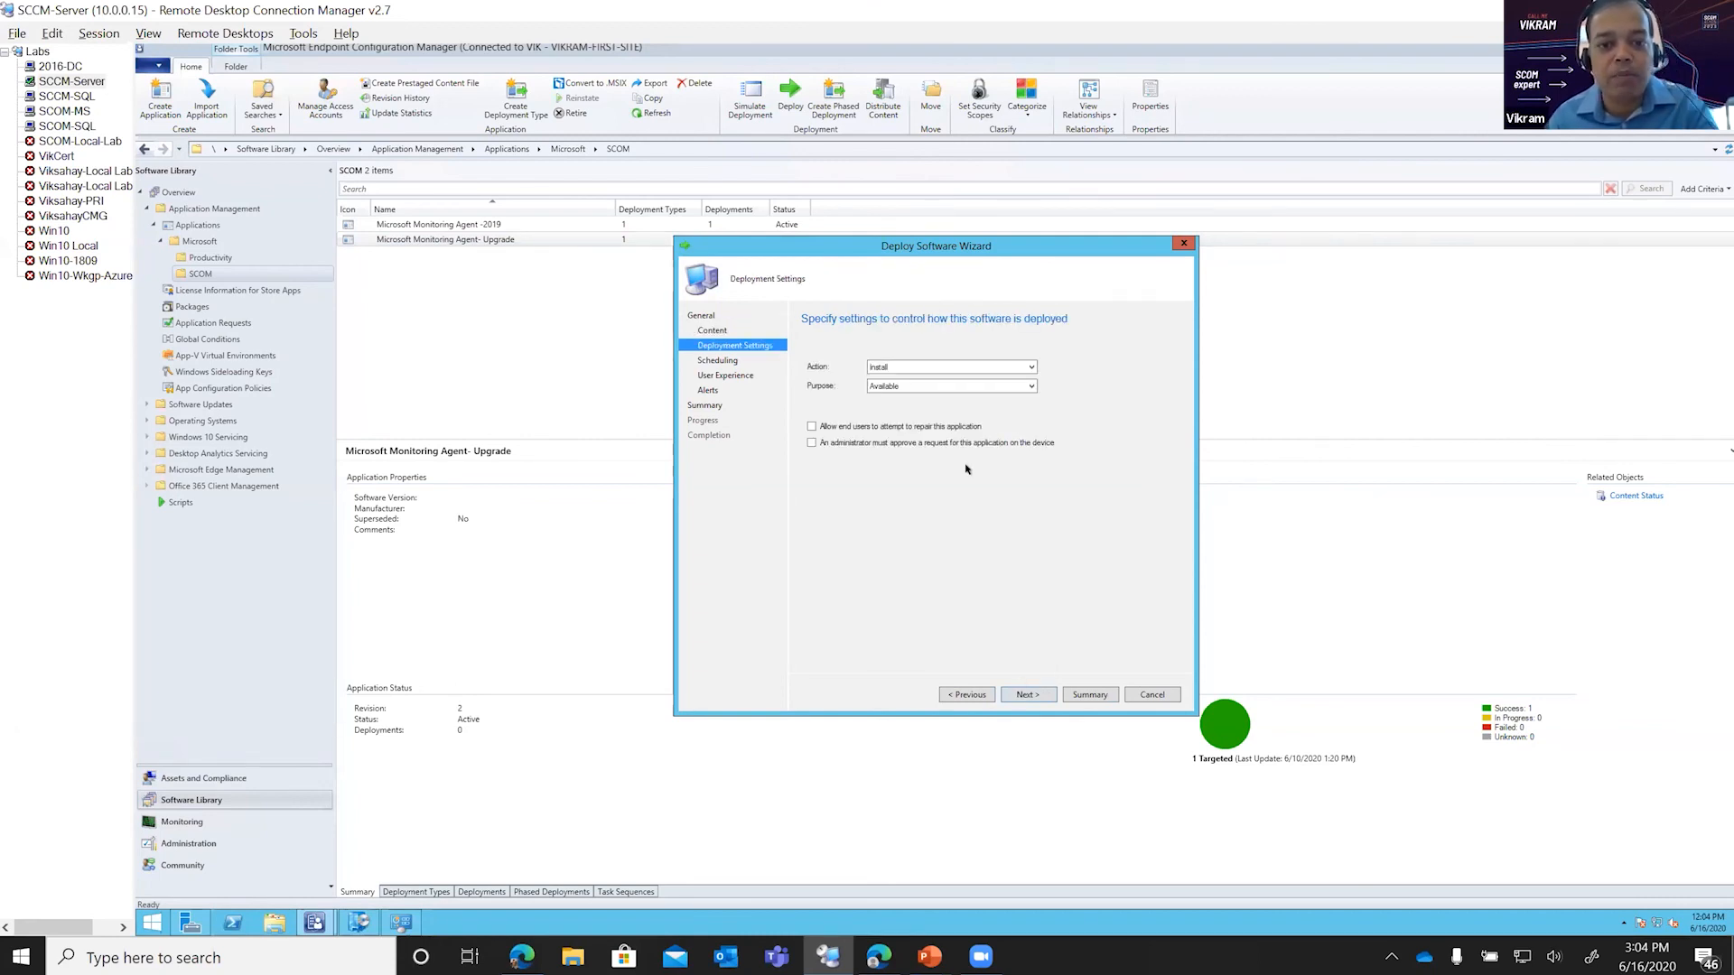
click(930, 385)
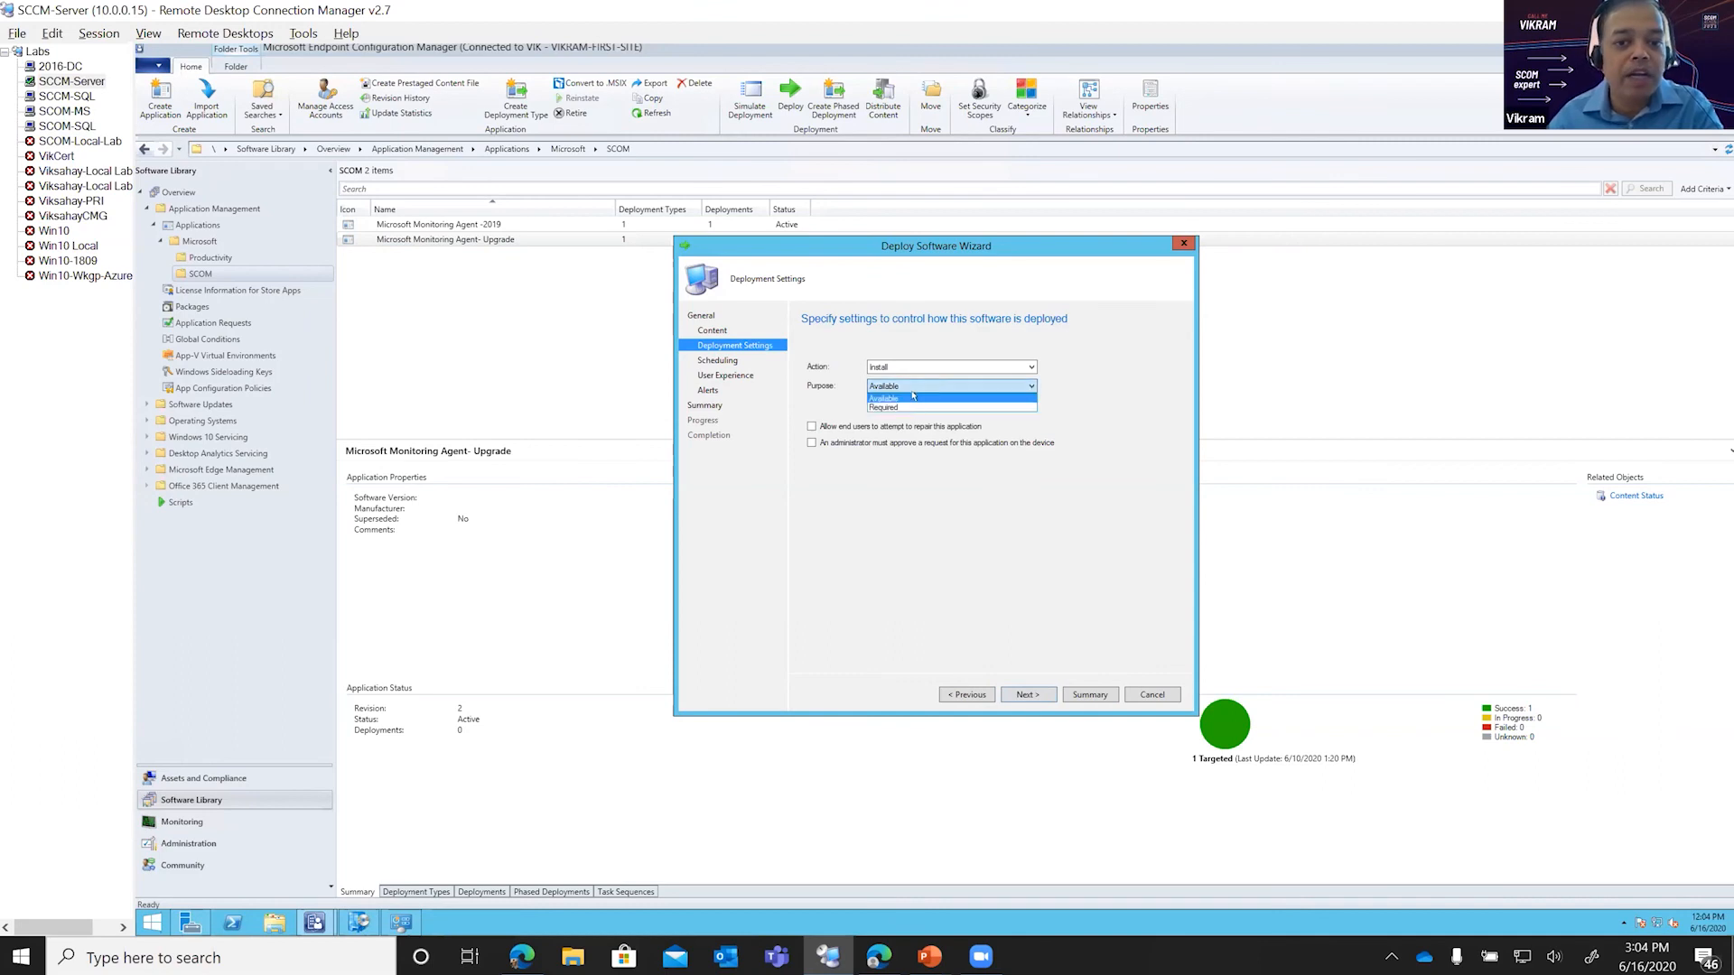
click(908, 408)
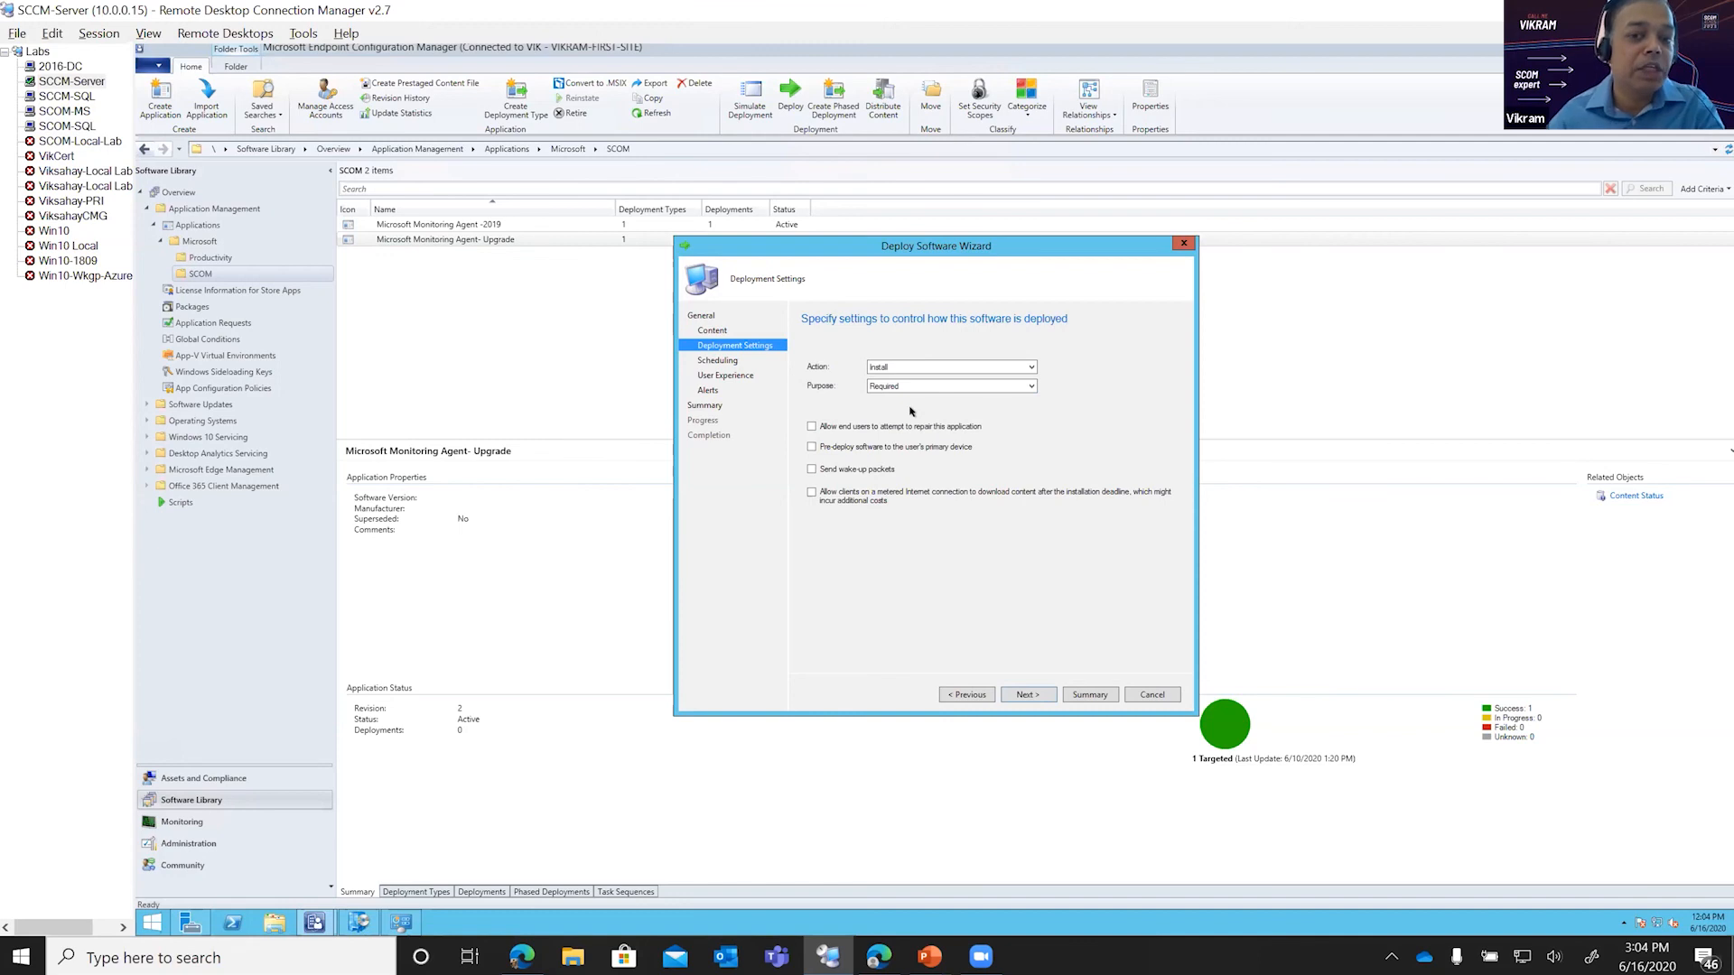
Step: Accept the default scheduling, user experience and alert settings, then create the deployment and close the wizard
click(1011, 696)
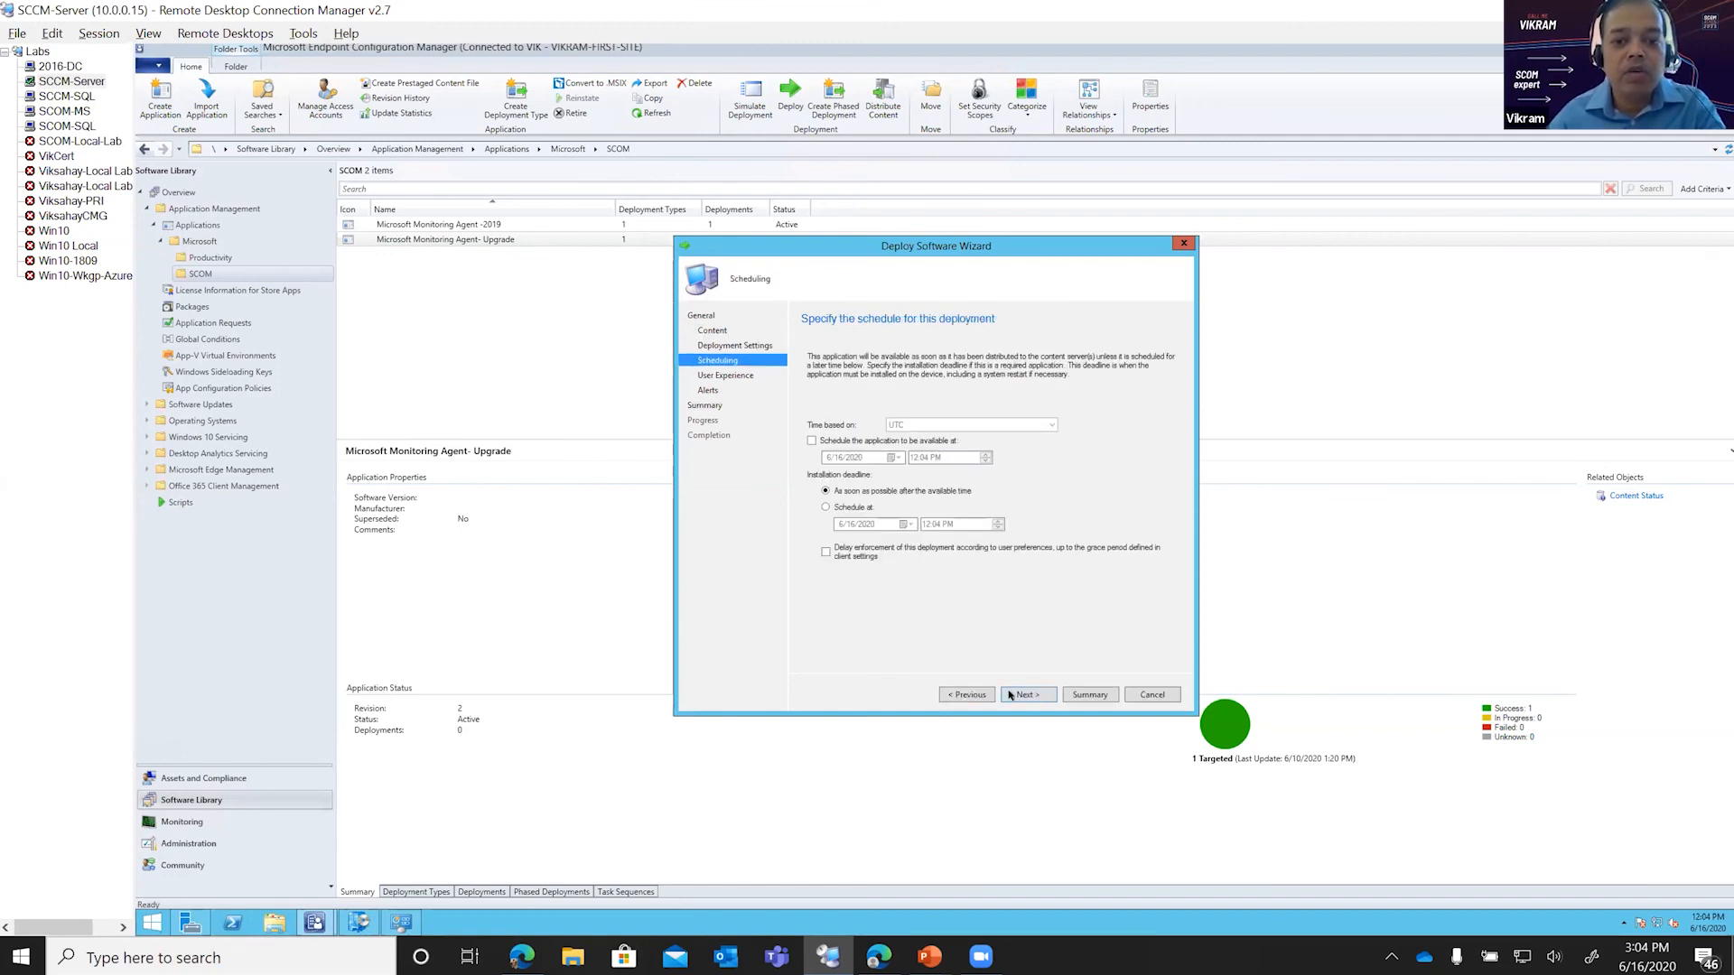
click(1010, 695)
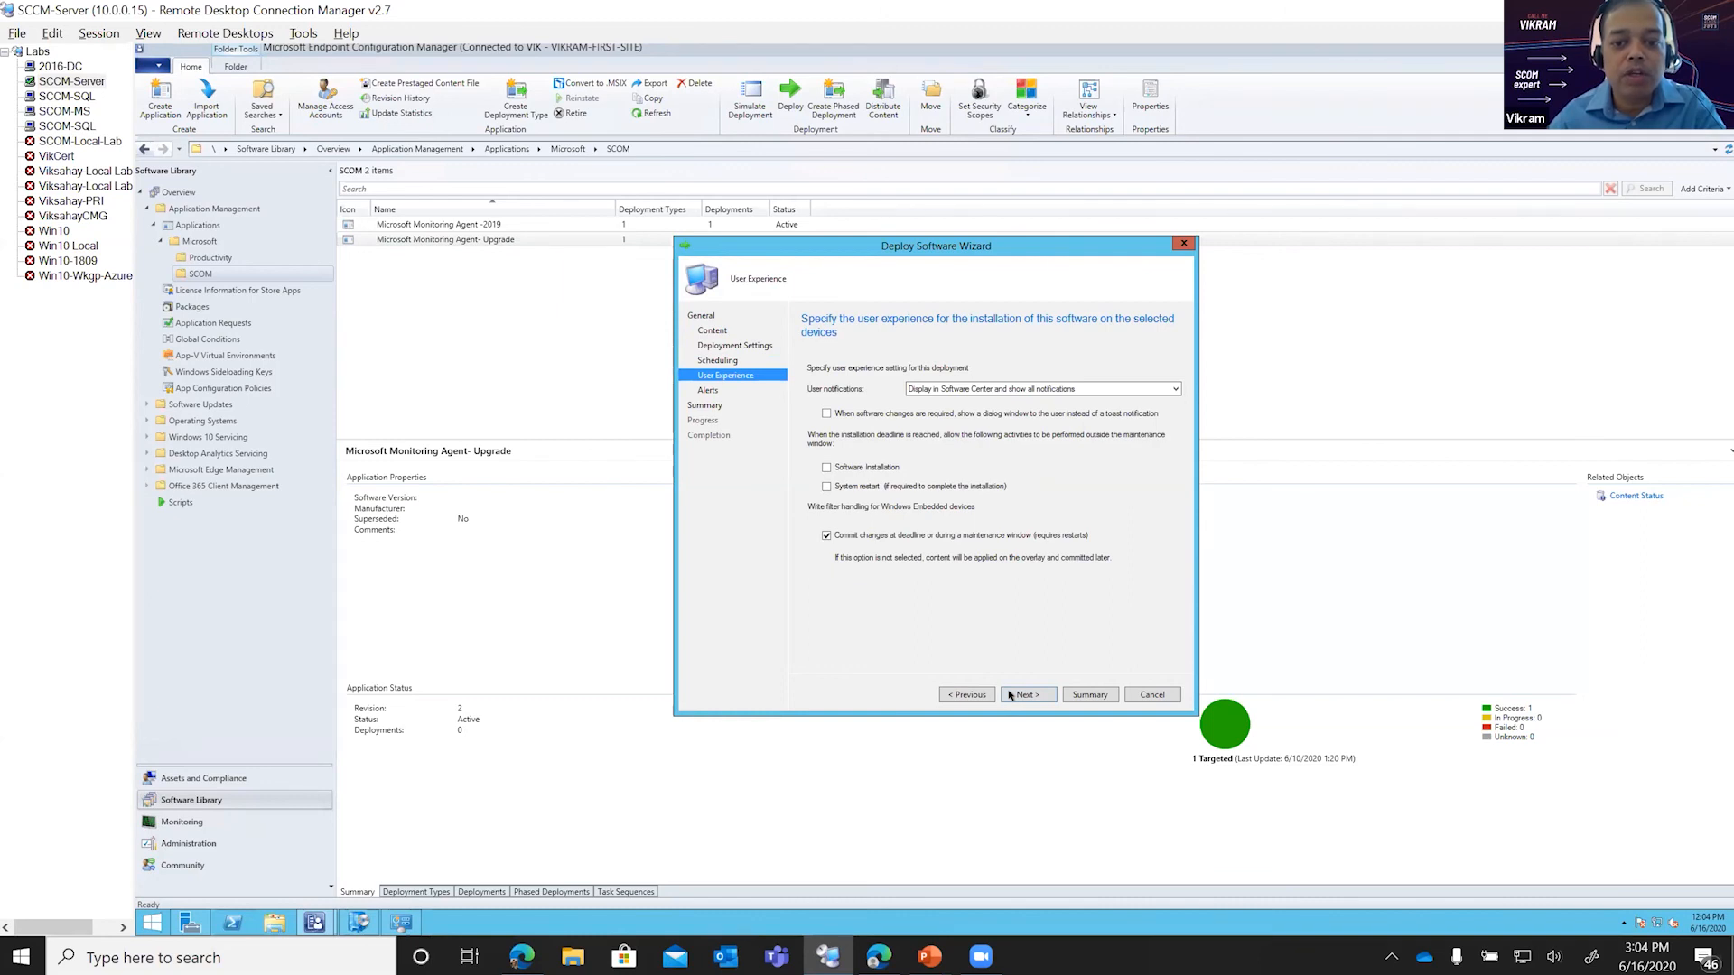
click(1011, 696)
click(1009, 696)
click(1027, 690)
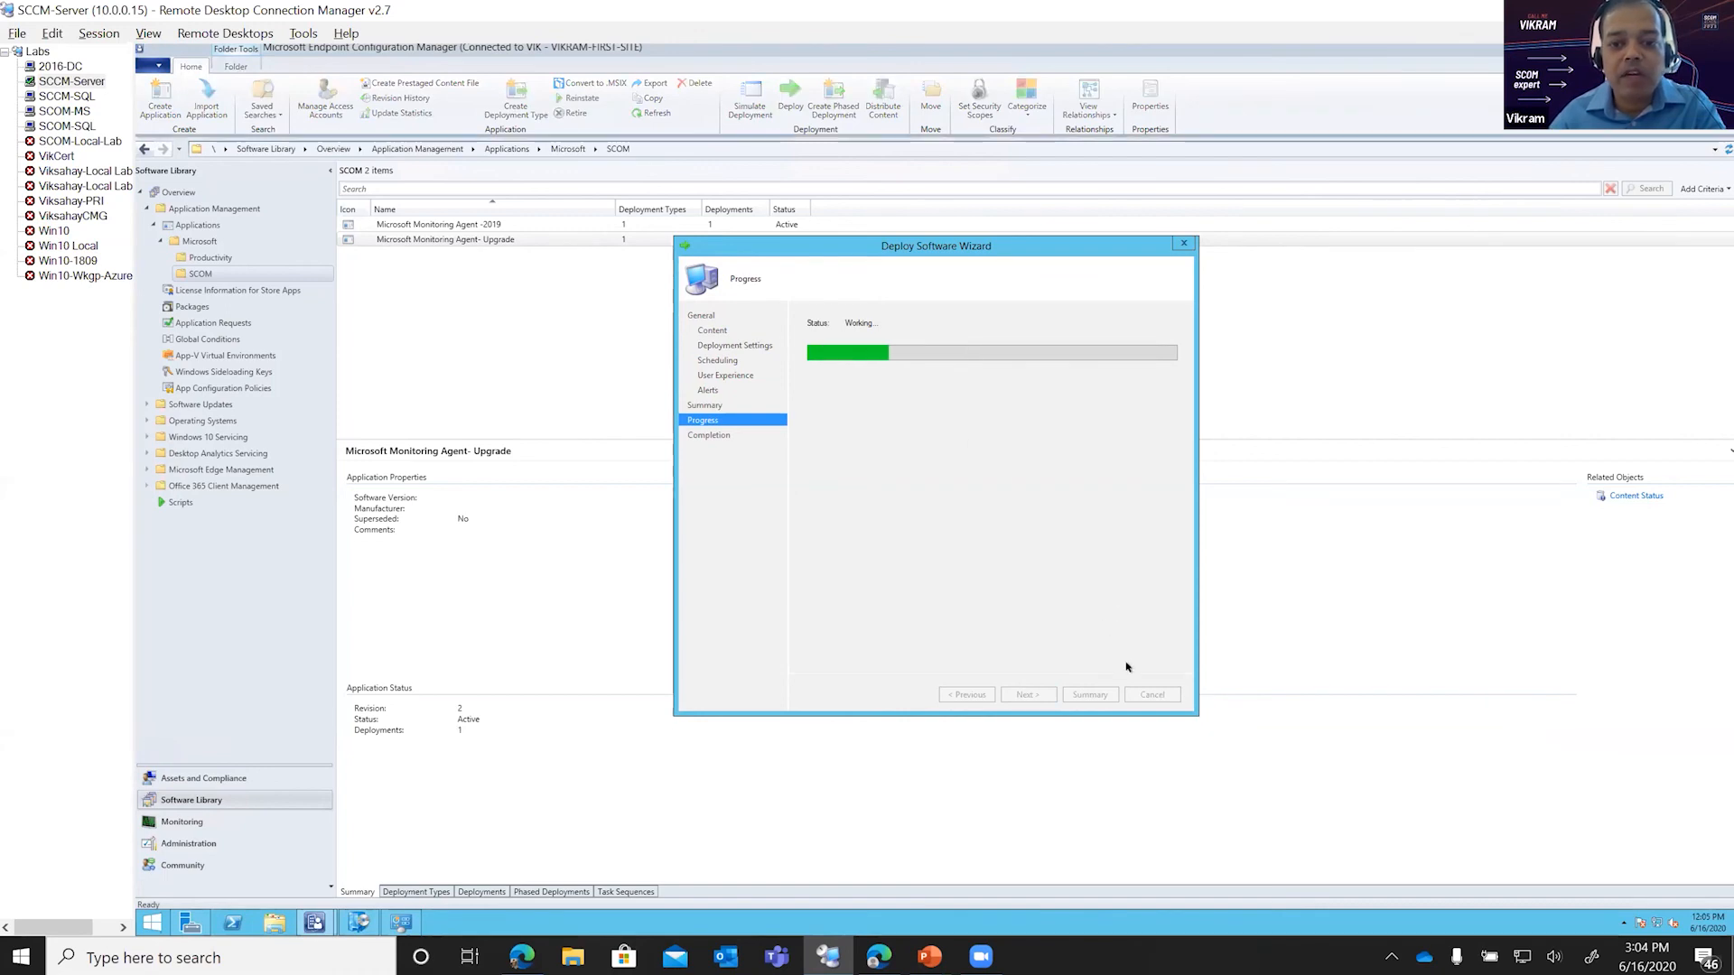
click(1149, 696)
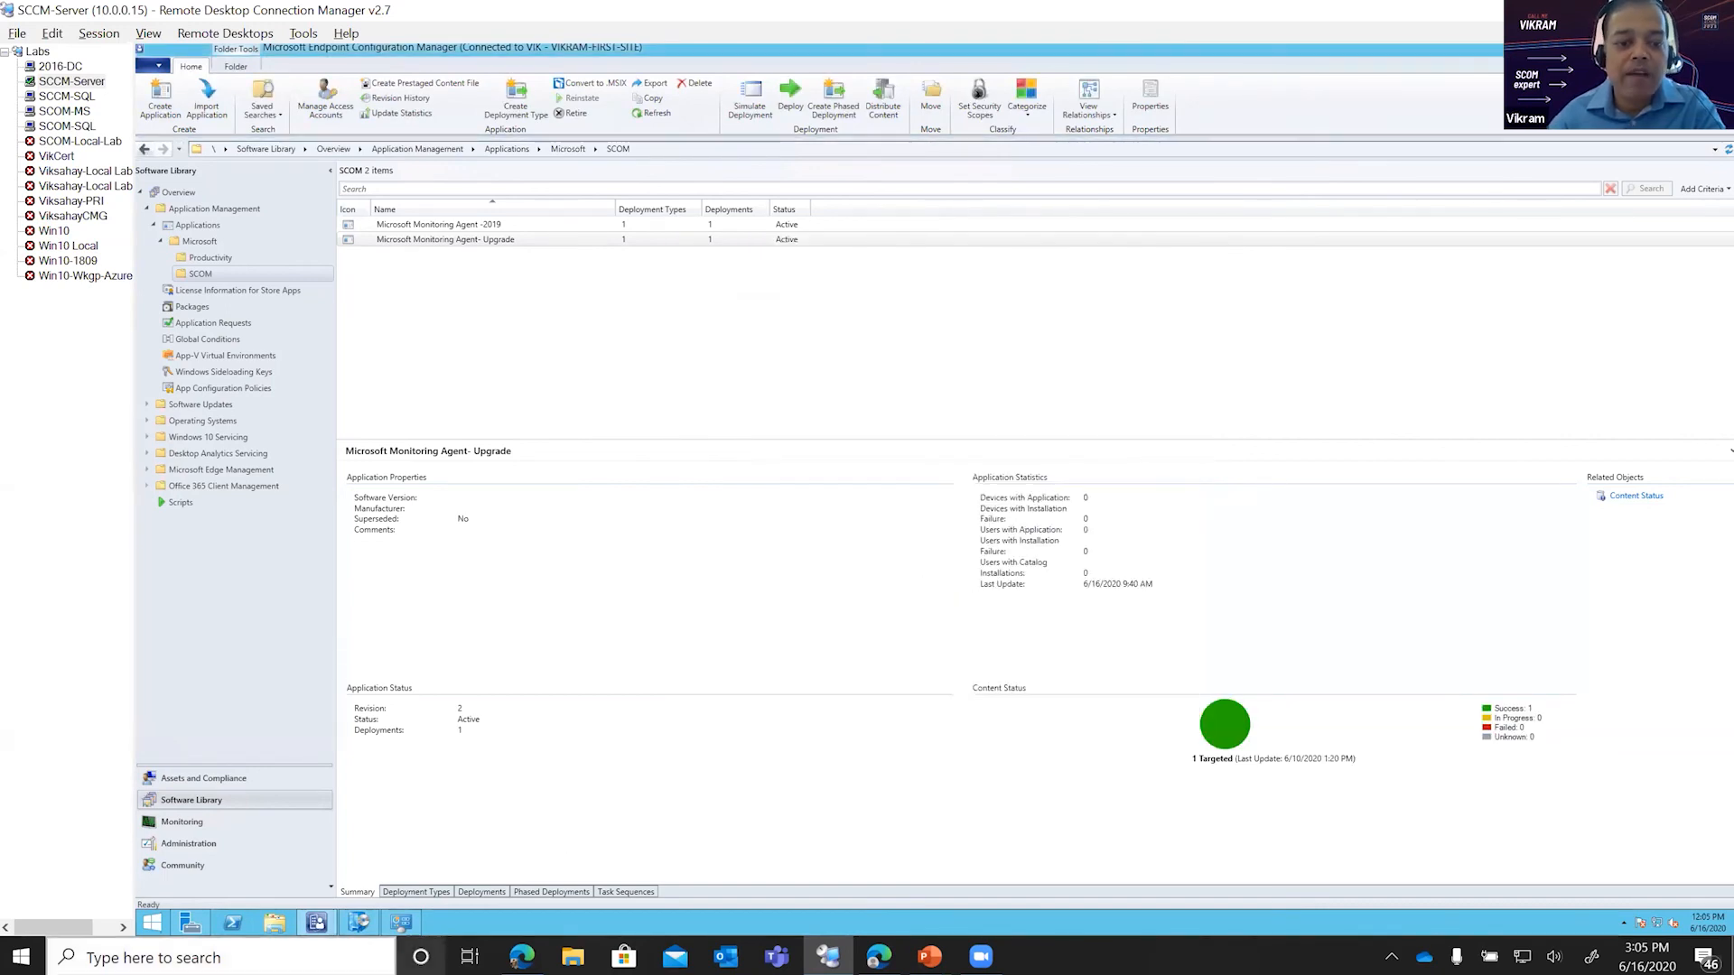
Step: Open the Configuration Manager client properties from Control Panel and run the Machine Policy Retrieval & Evaluation Cycle twice
click(408, 852)
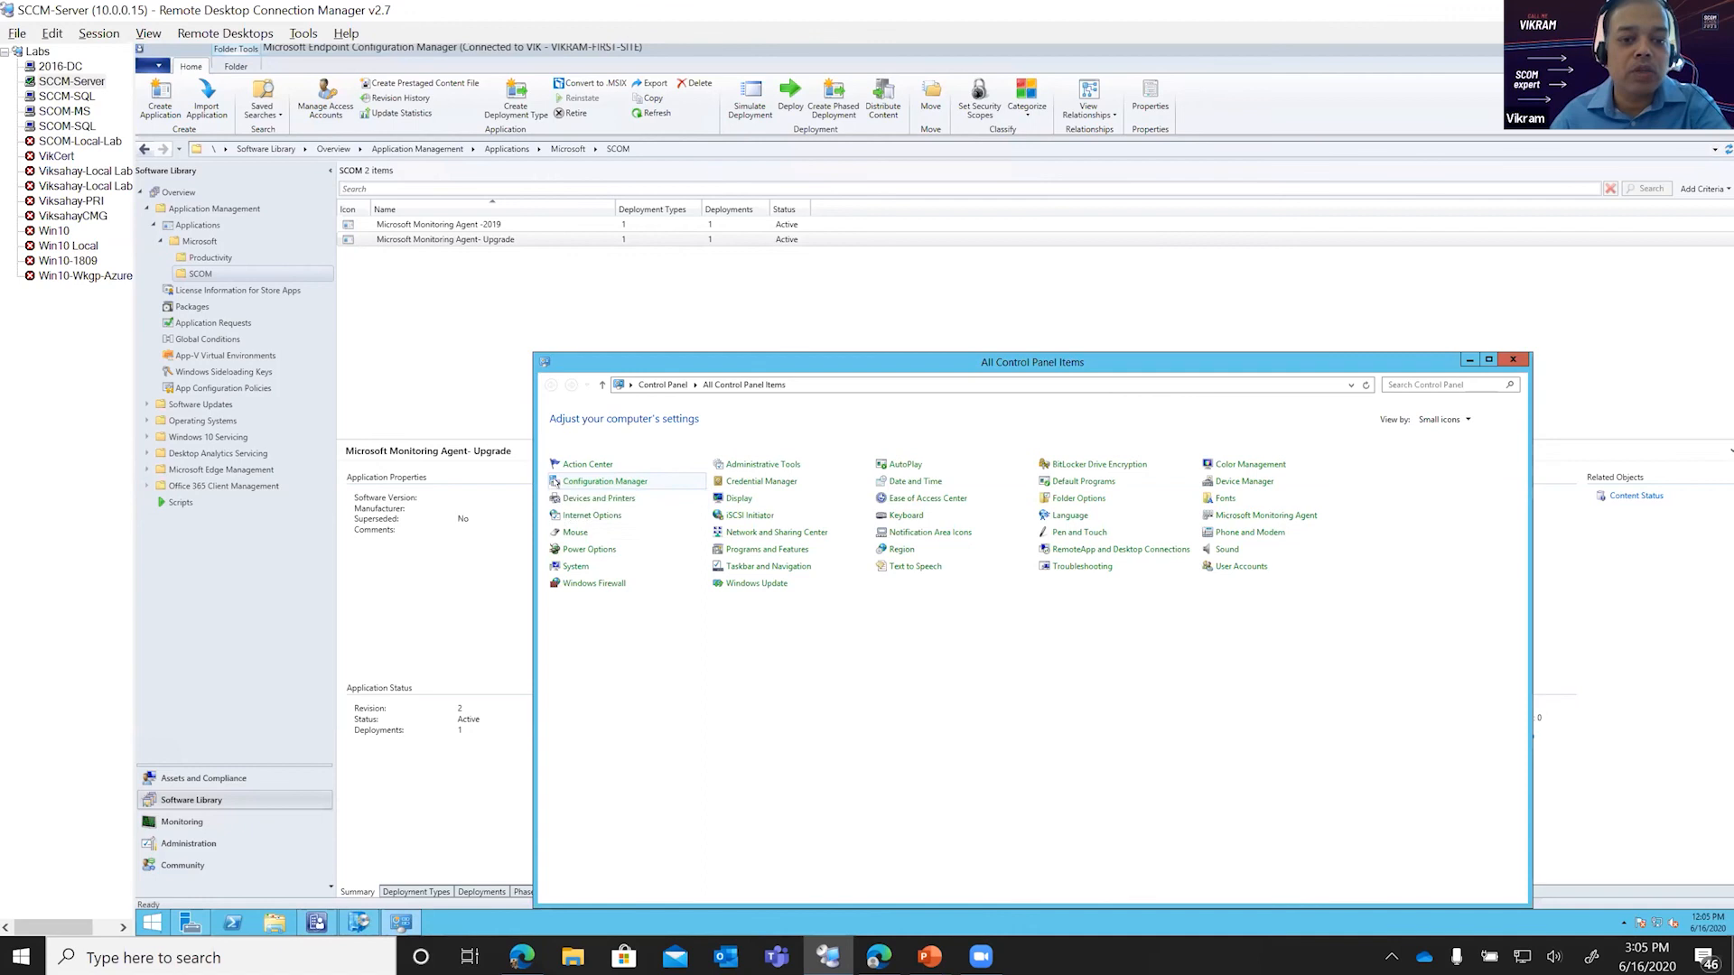
click(621, 479)
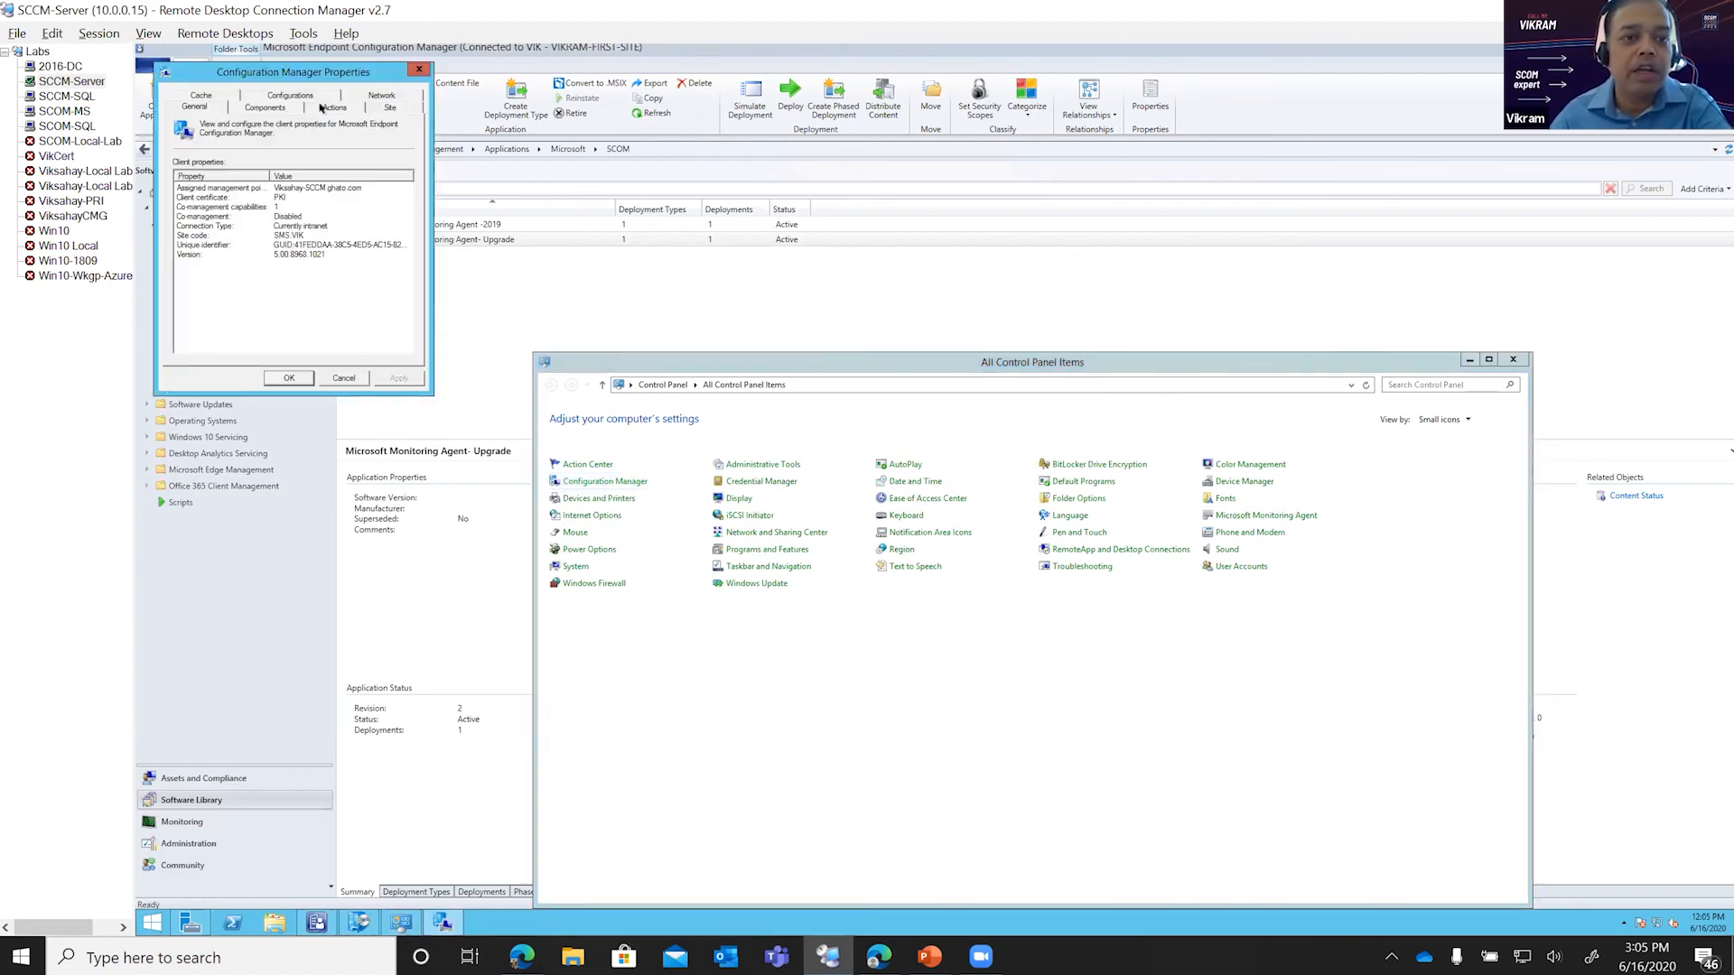
click(334, 107)
click(226, 211)
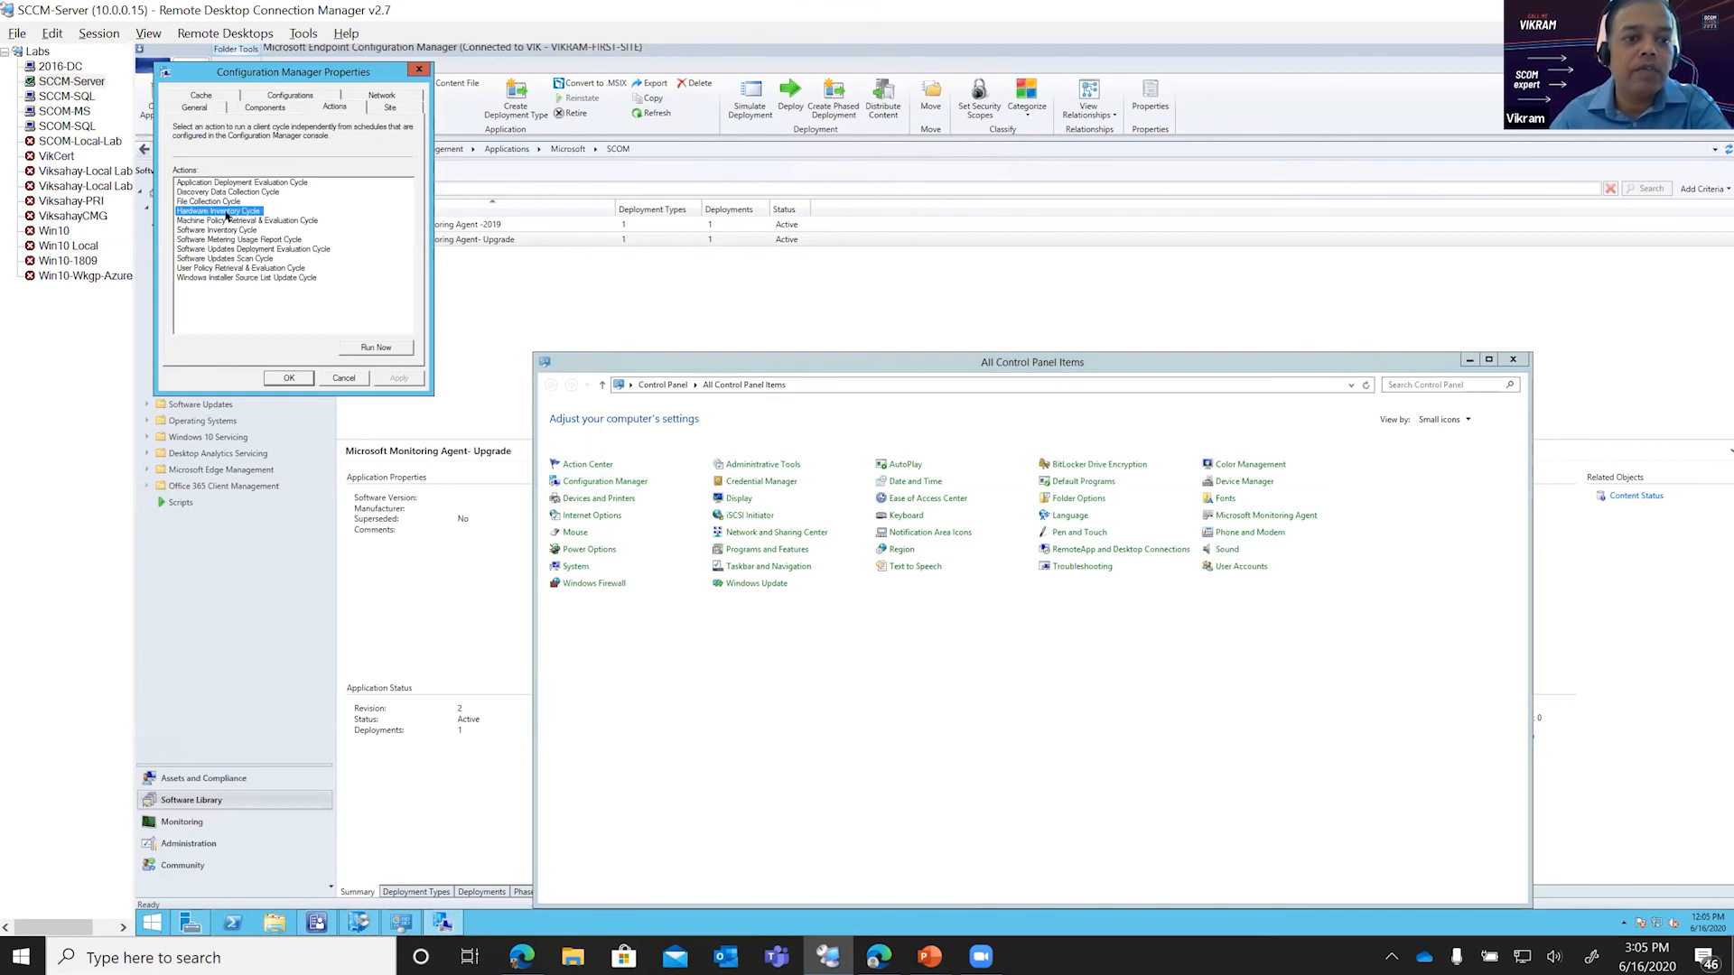
click(226, 221)
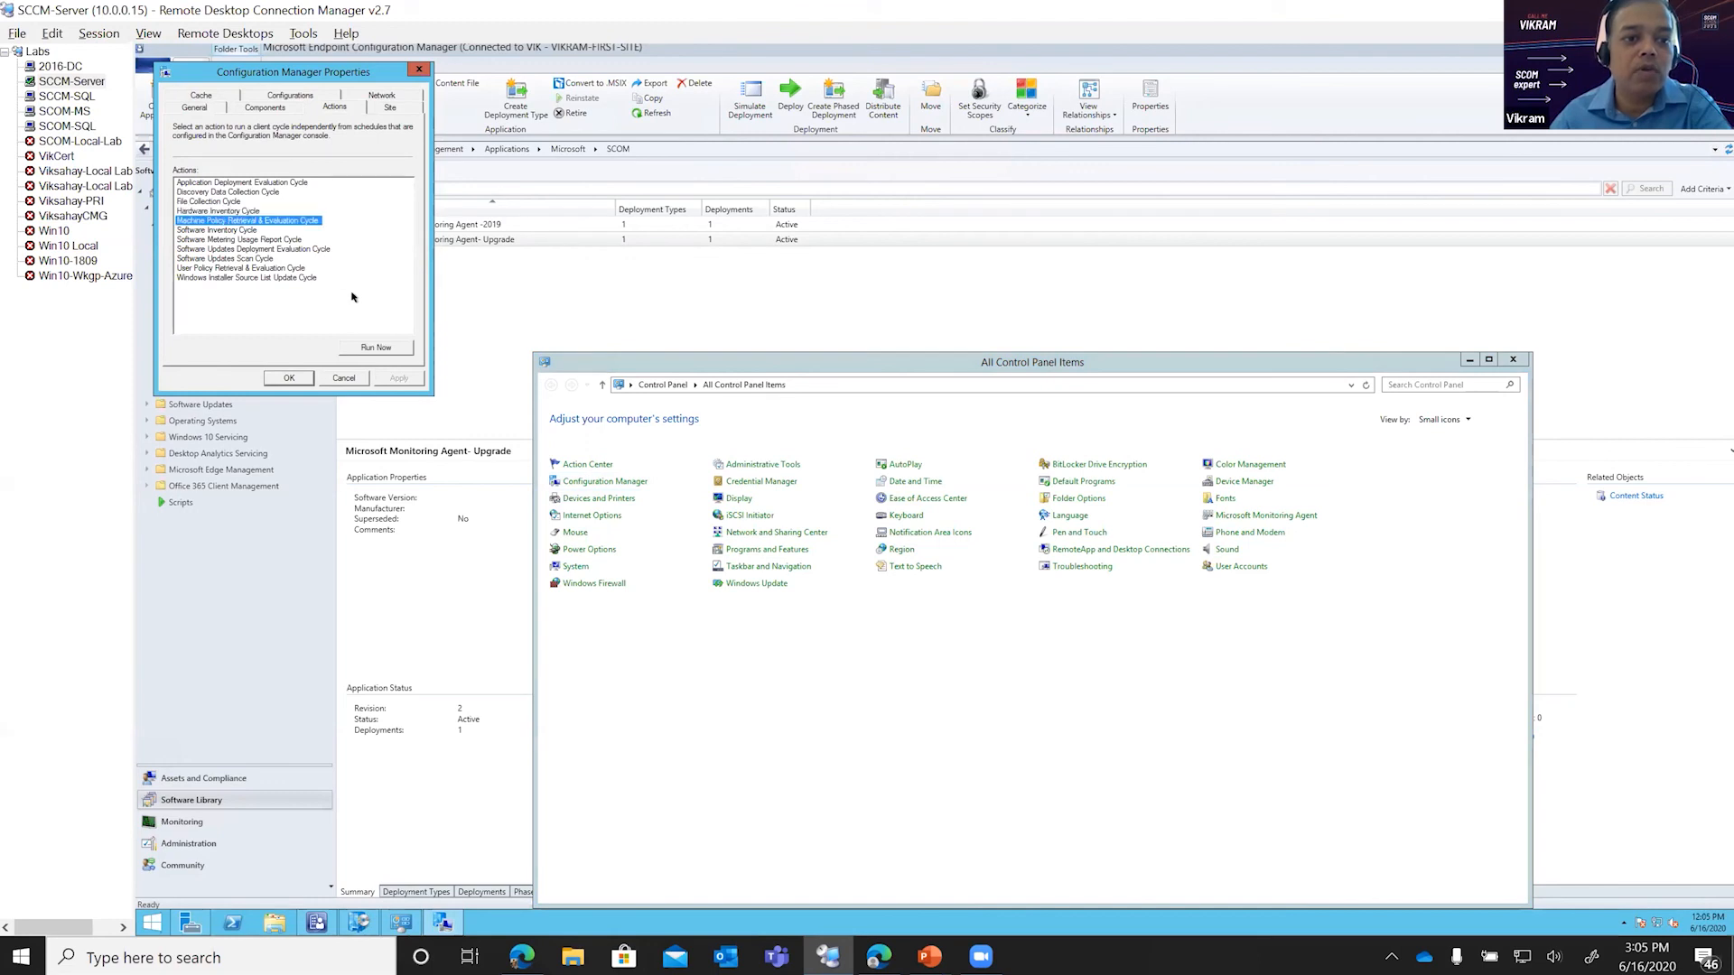
click(362, 346)
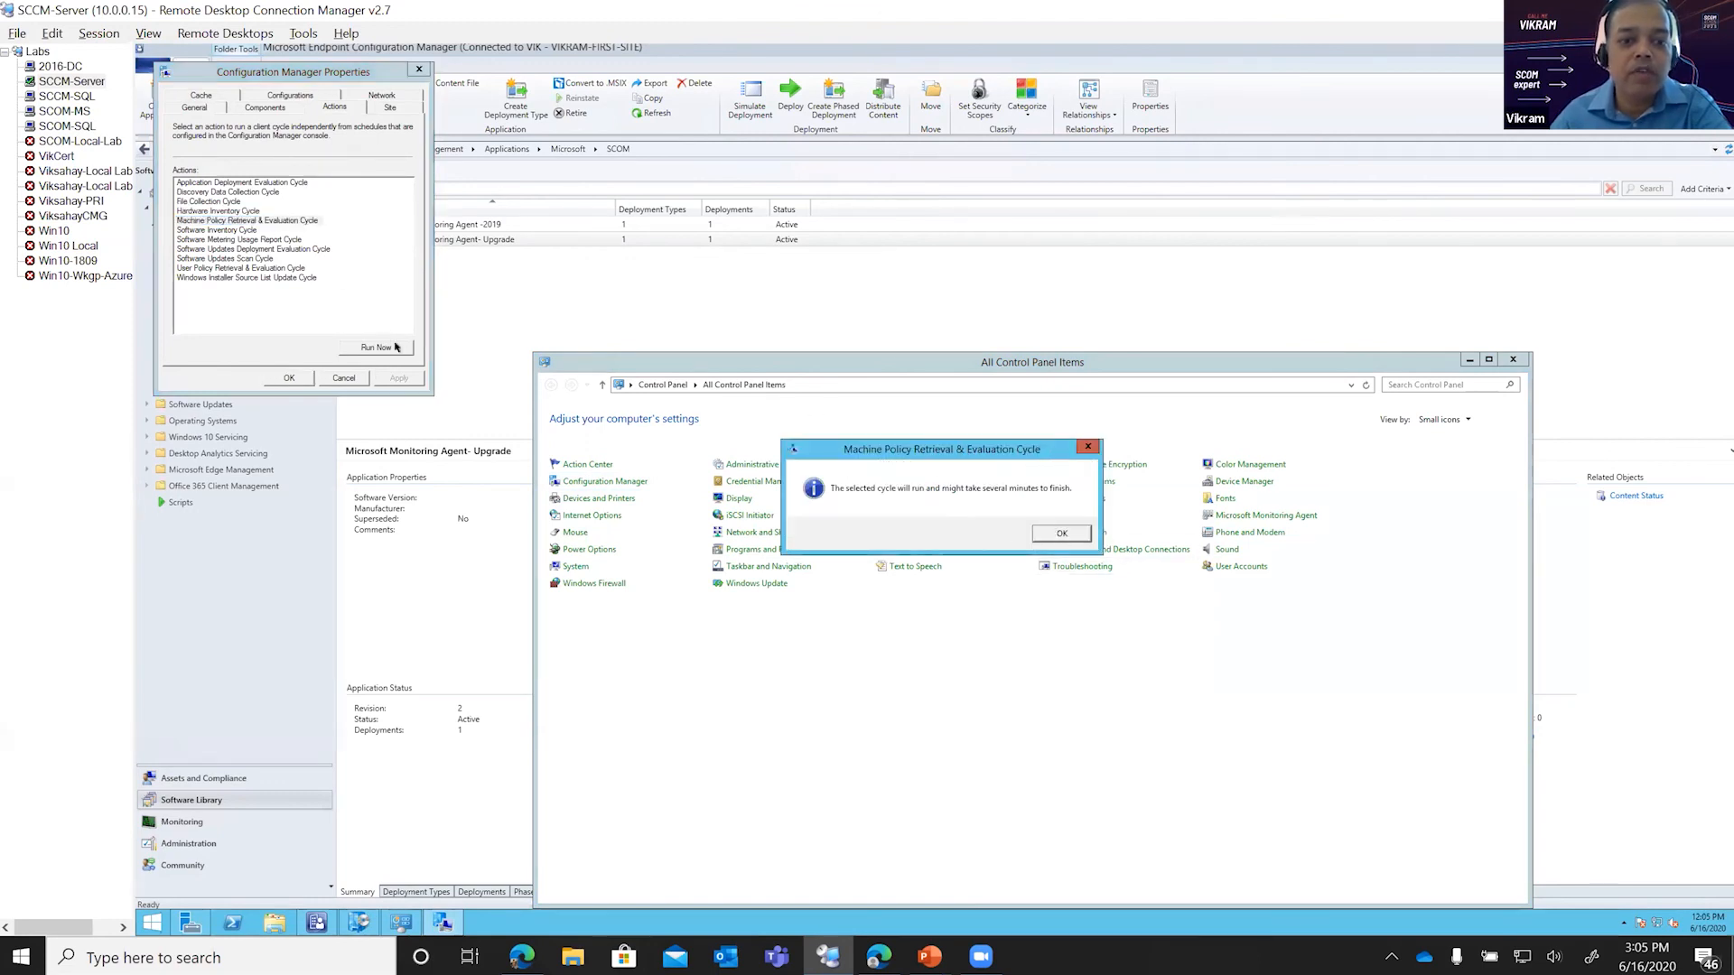
click(1054, 534)
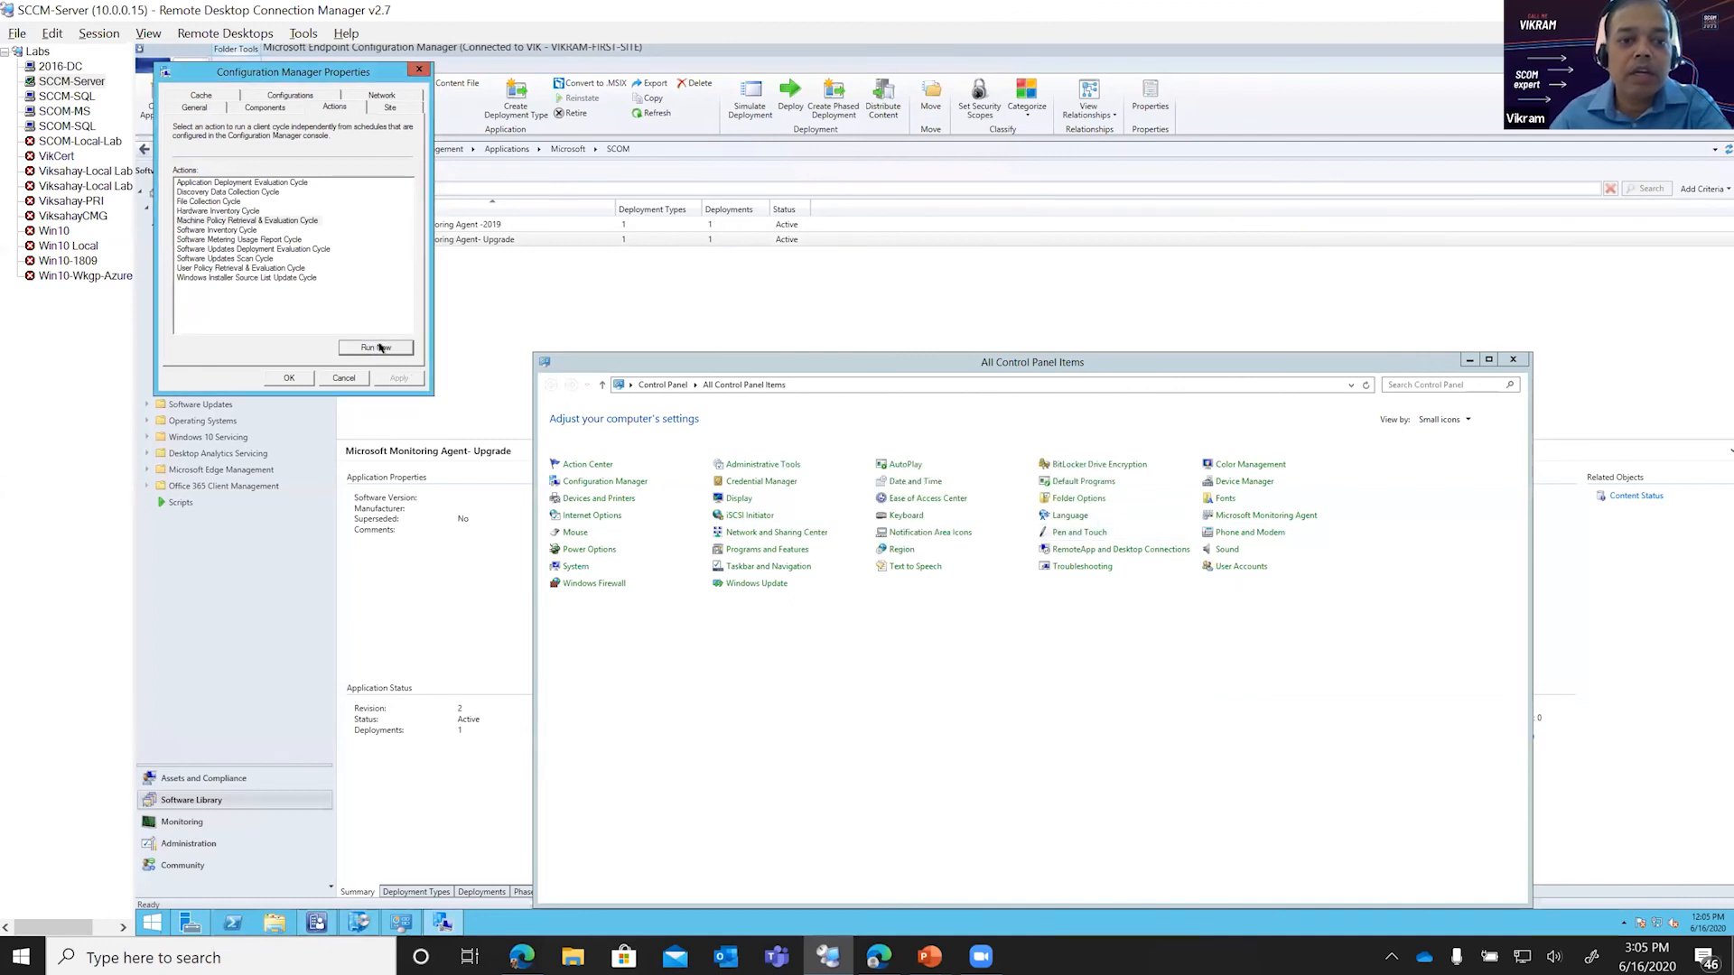
click(378, 348)
click(1056, 536)
click(288, 379)
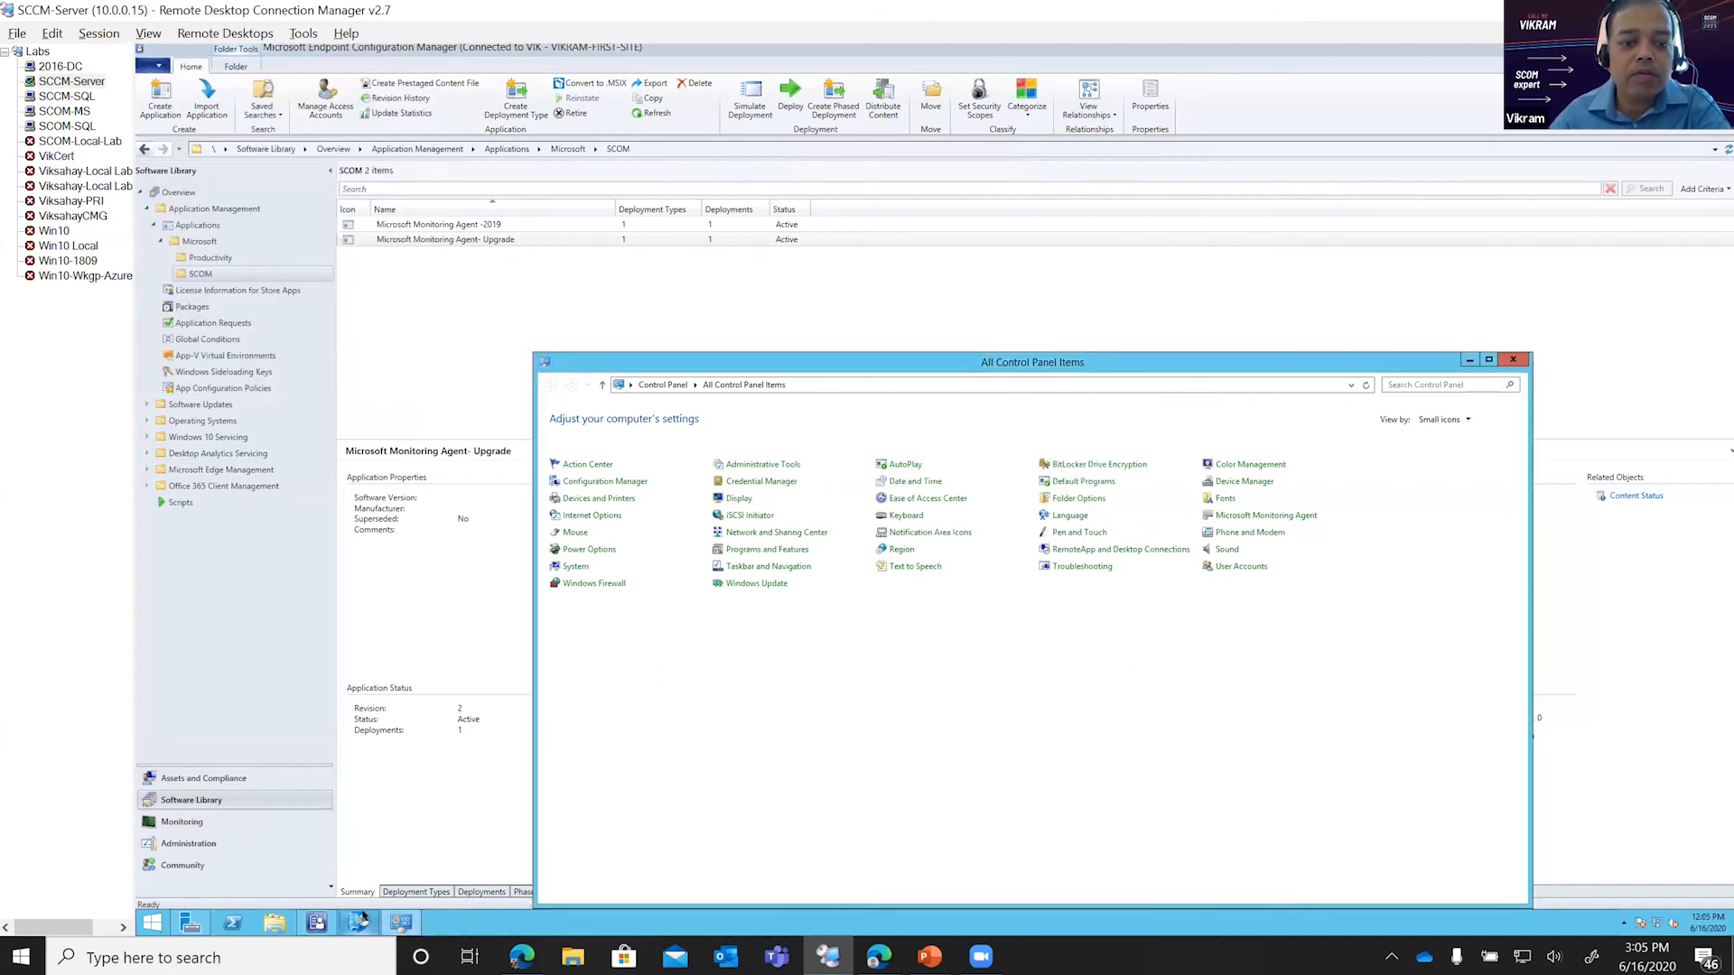
Step: Check the applications offered in Software Center and run the client's Machine Policy Retrieval & Evaluation Cycle two more times
click(360, 922)
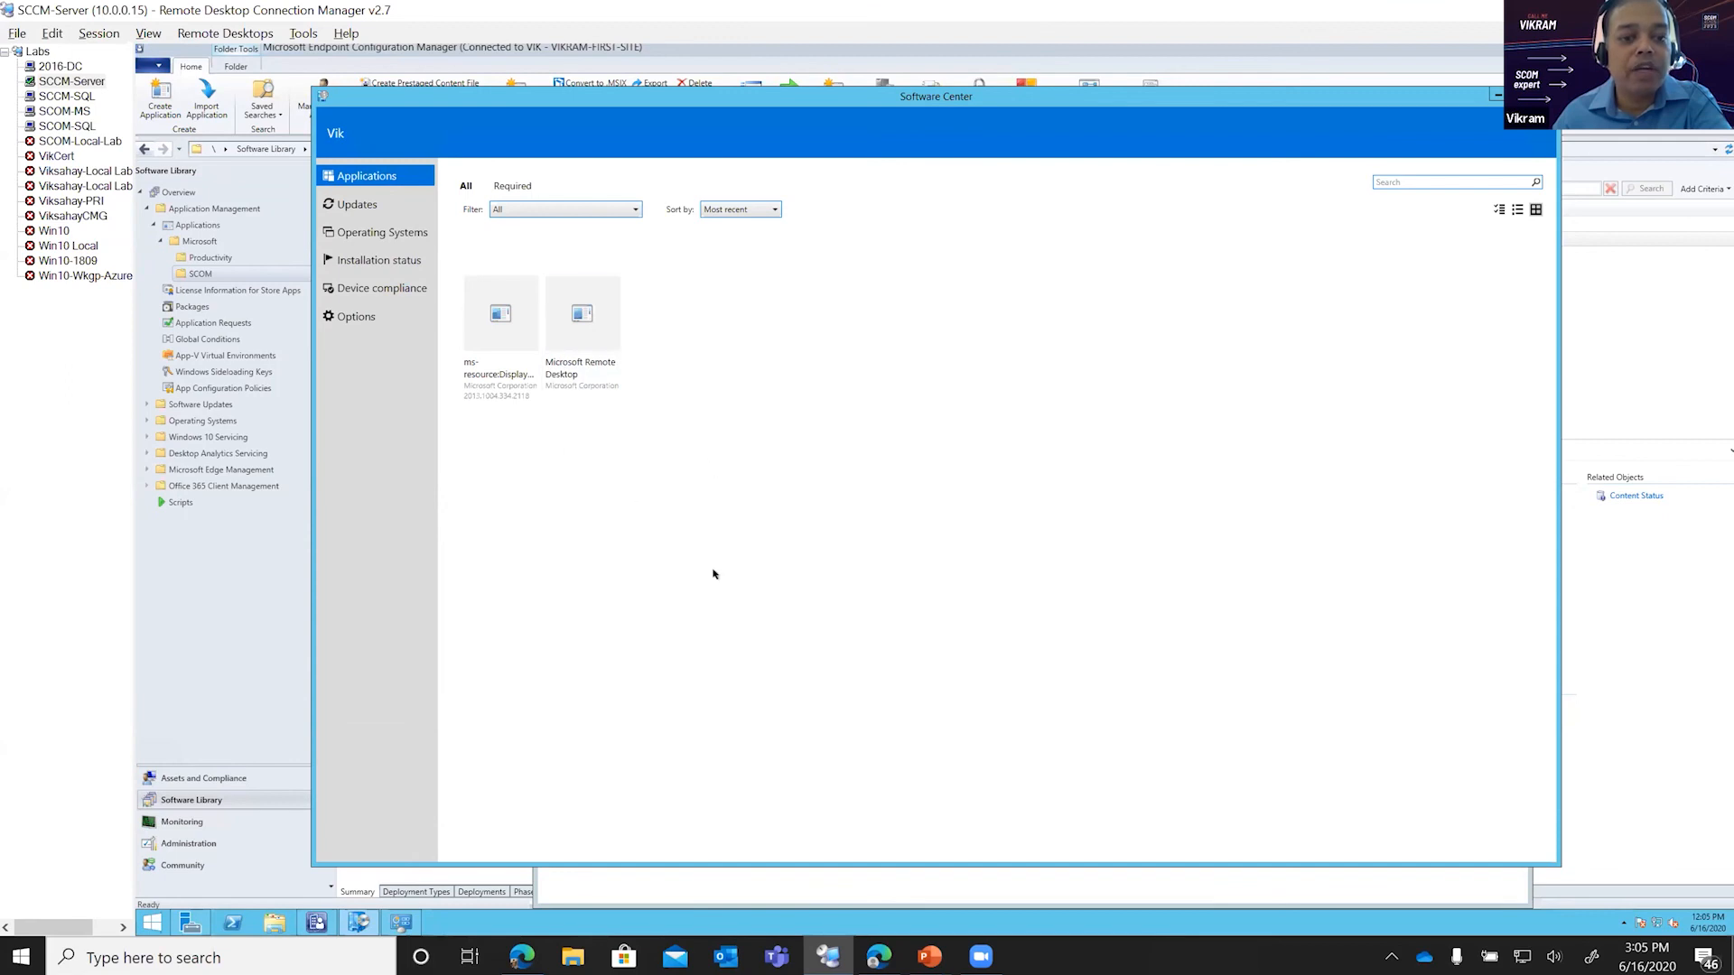
click(388, 921)
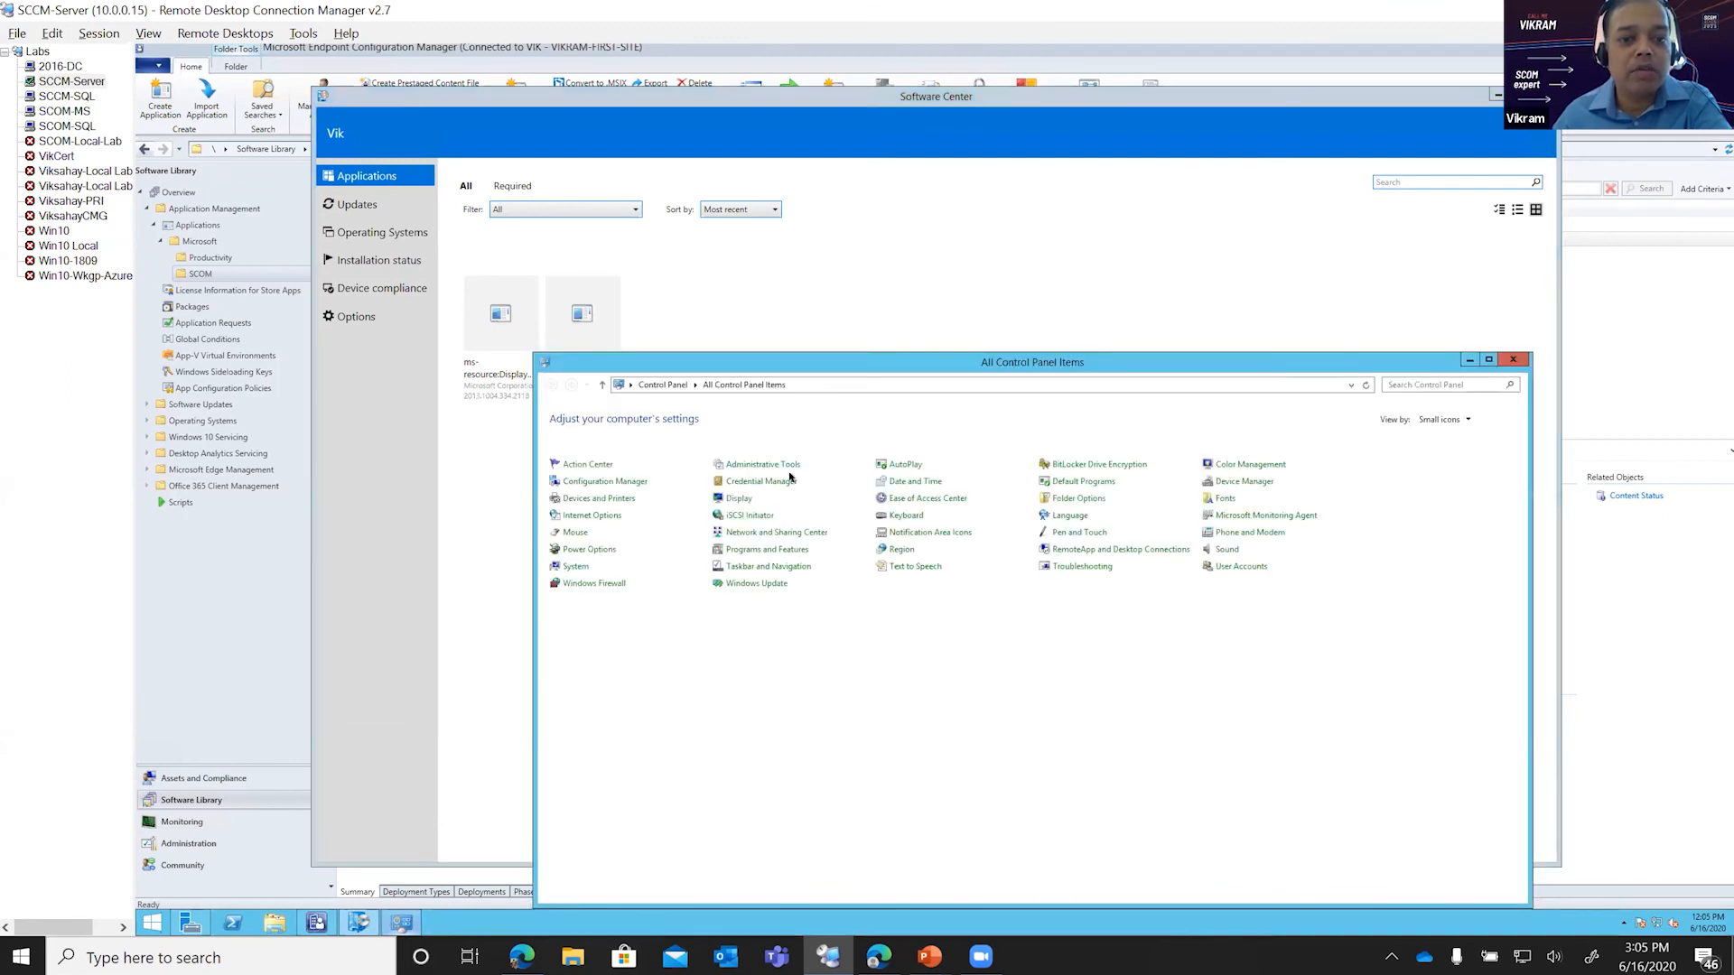
click(605, 482)
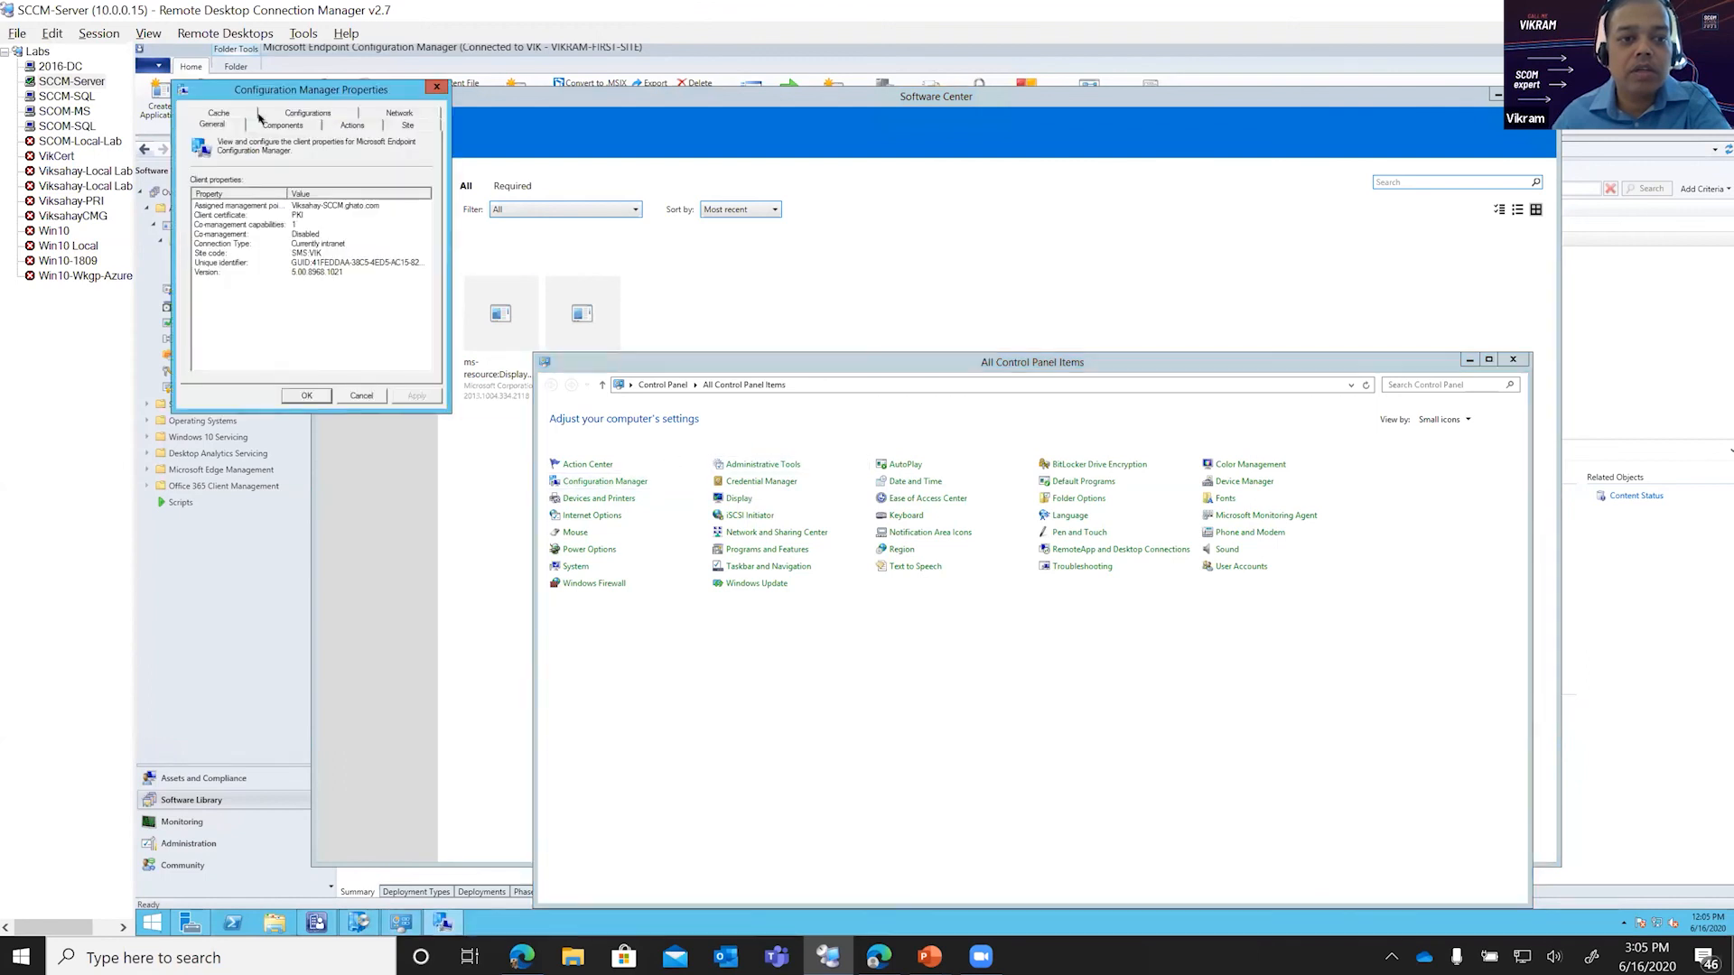
click(351, 126)
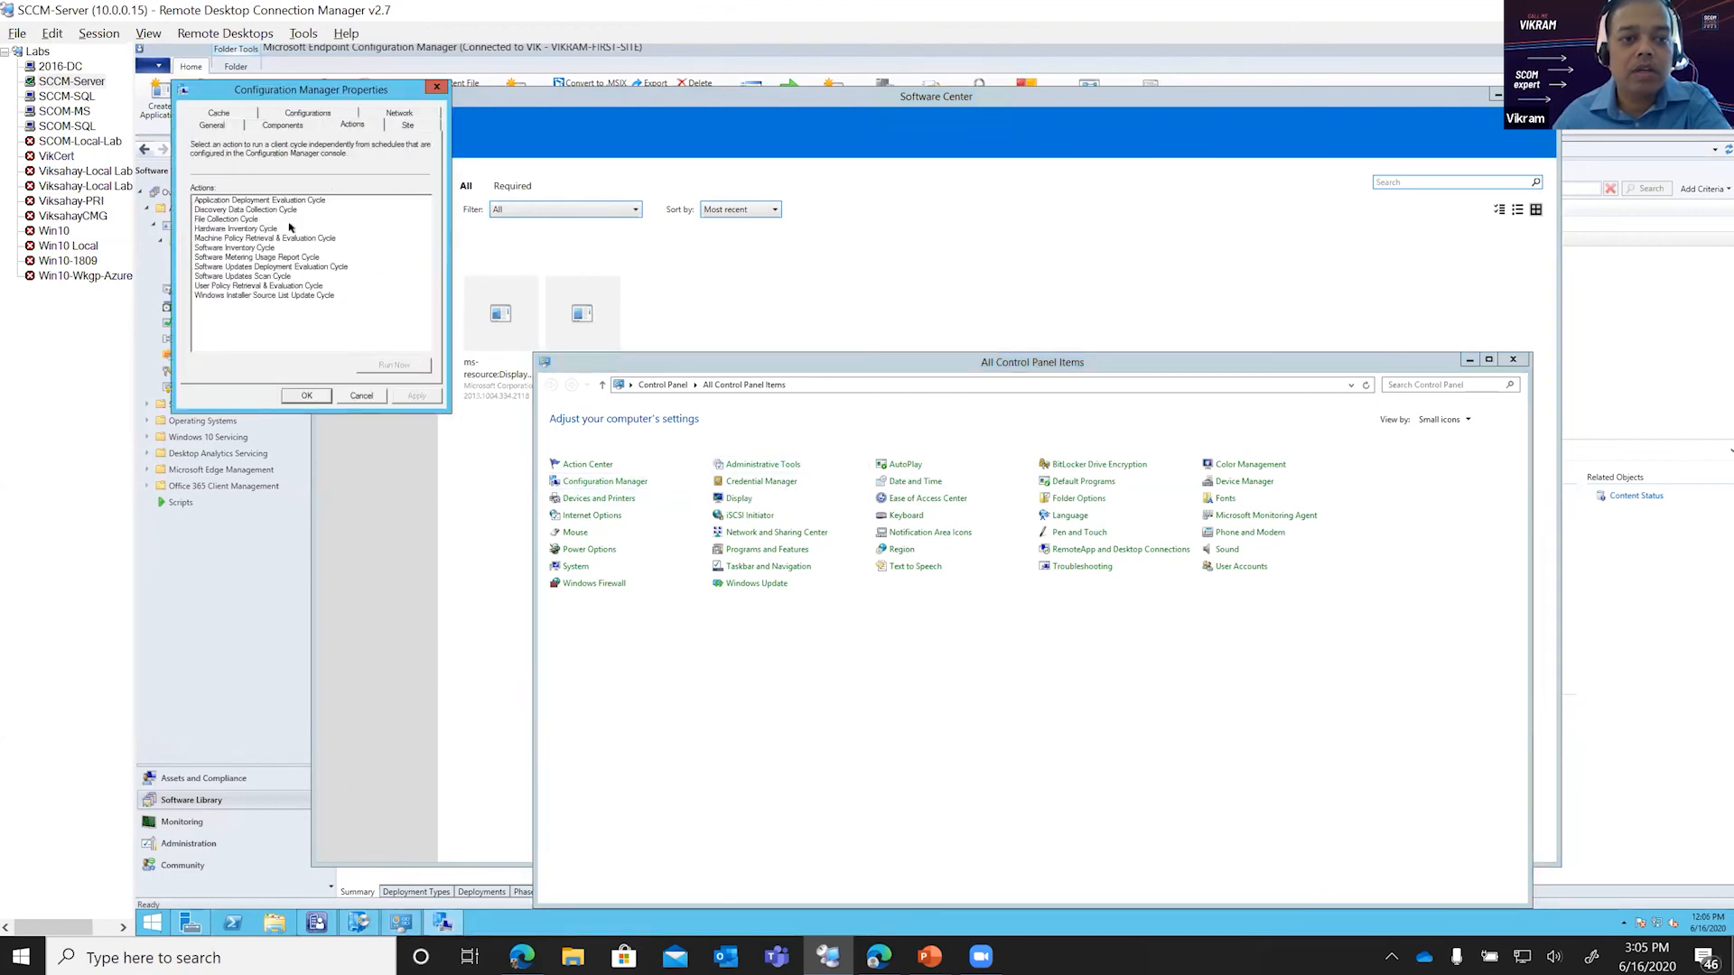
click(292, 238)
click(377, 364)
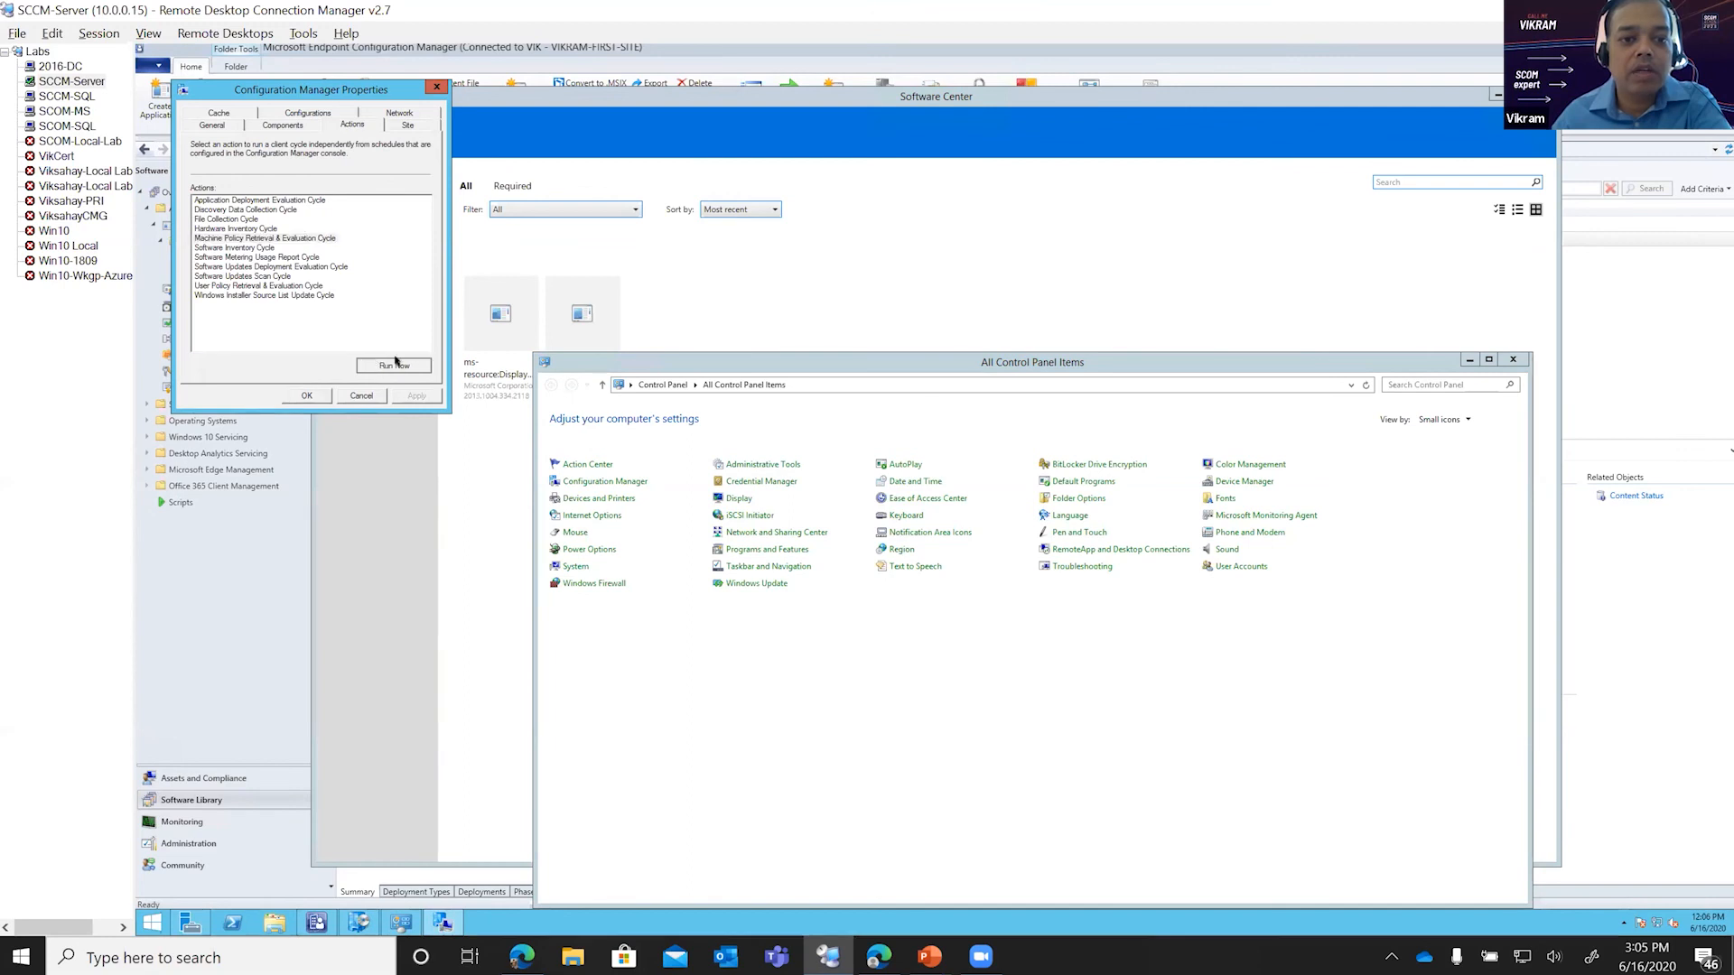
click(1054, 532)
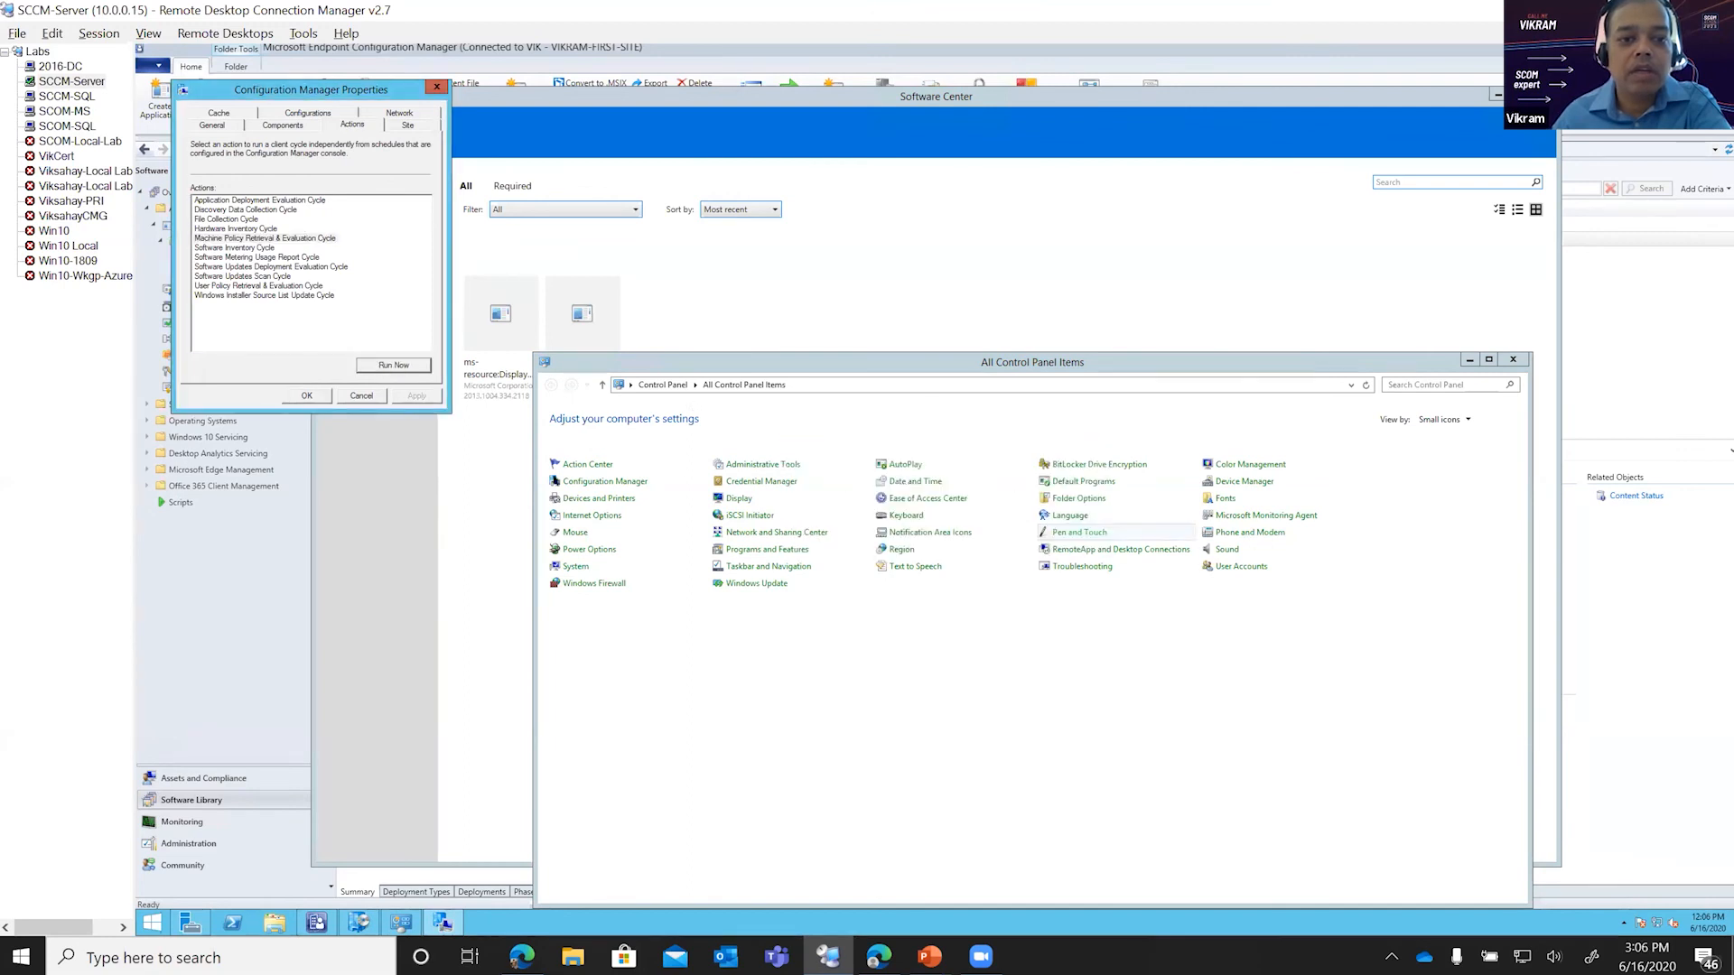
click(385, 362)
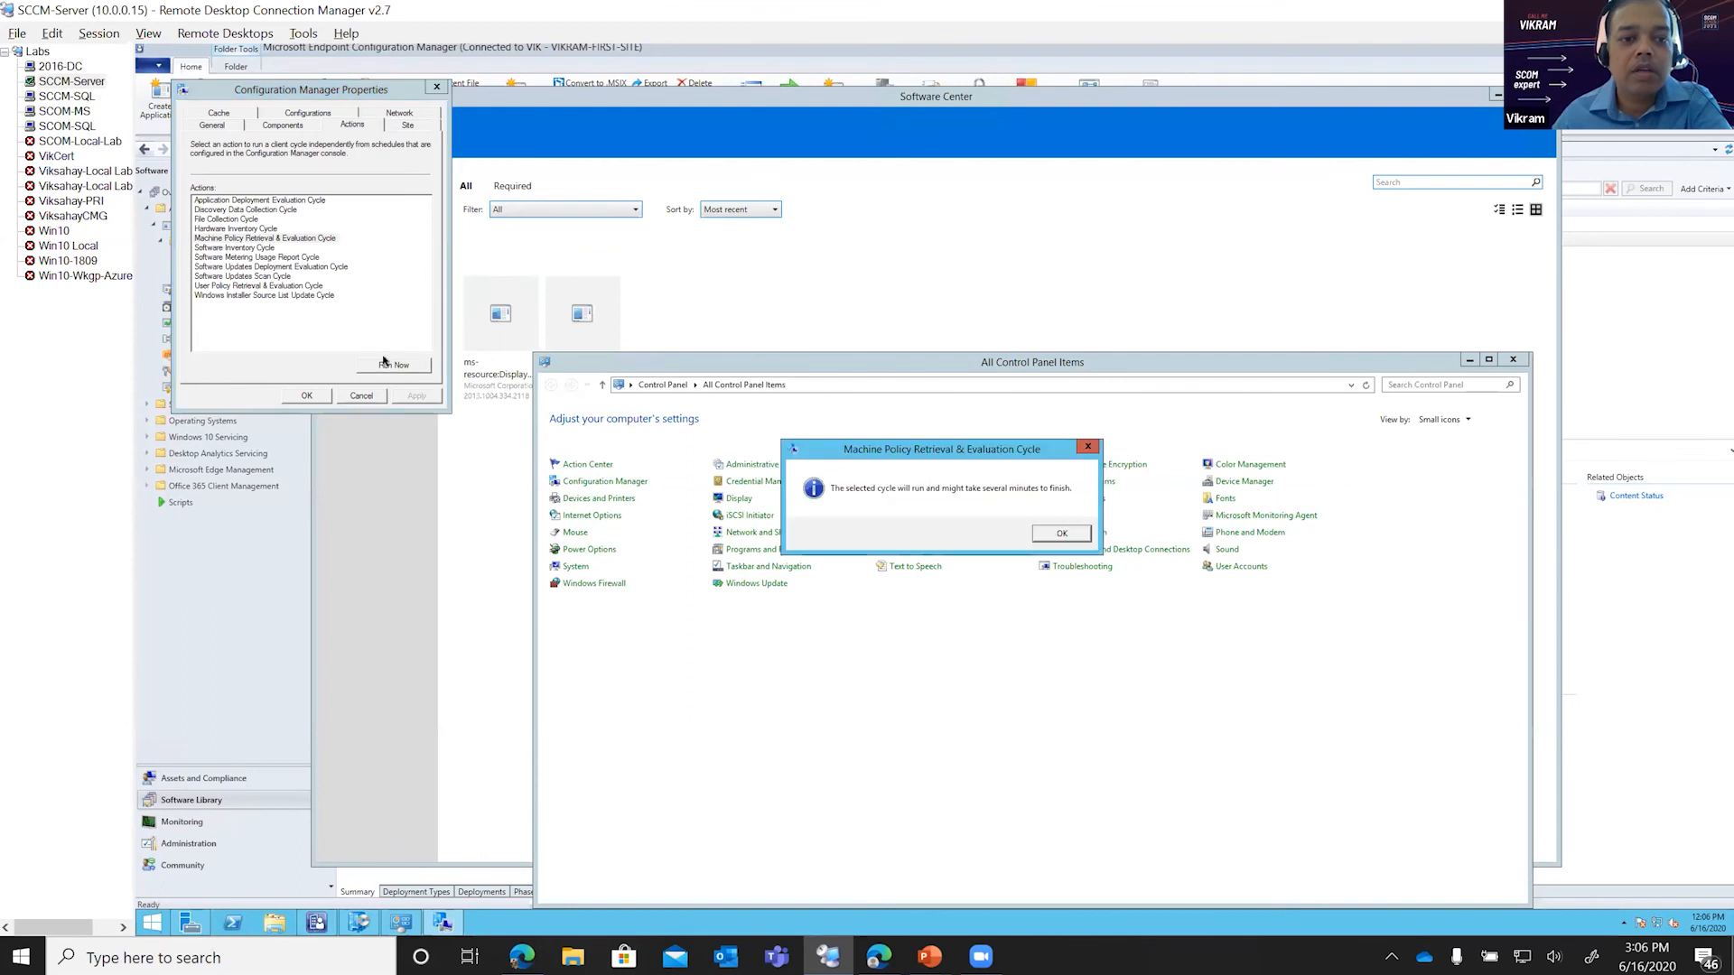
click(1057, 533)
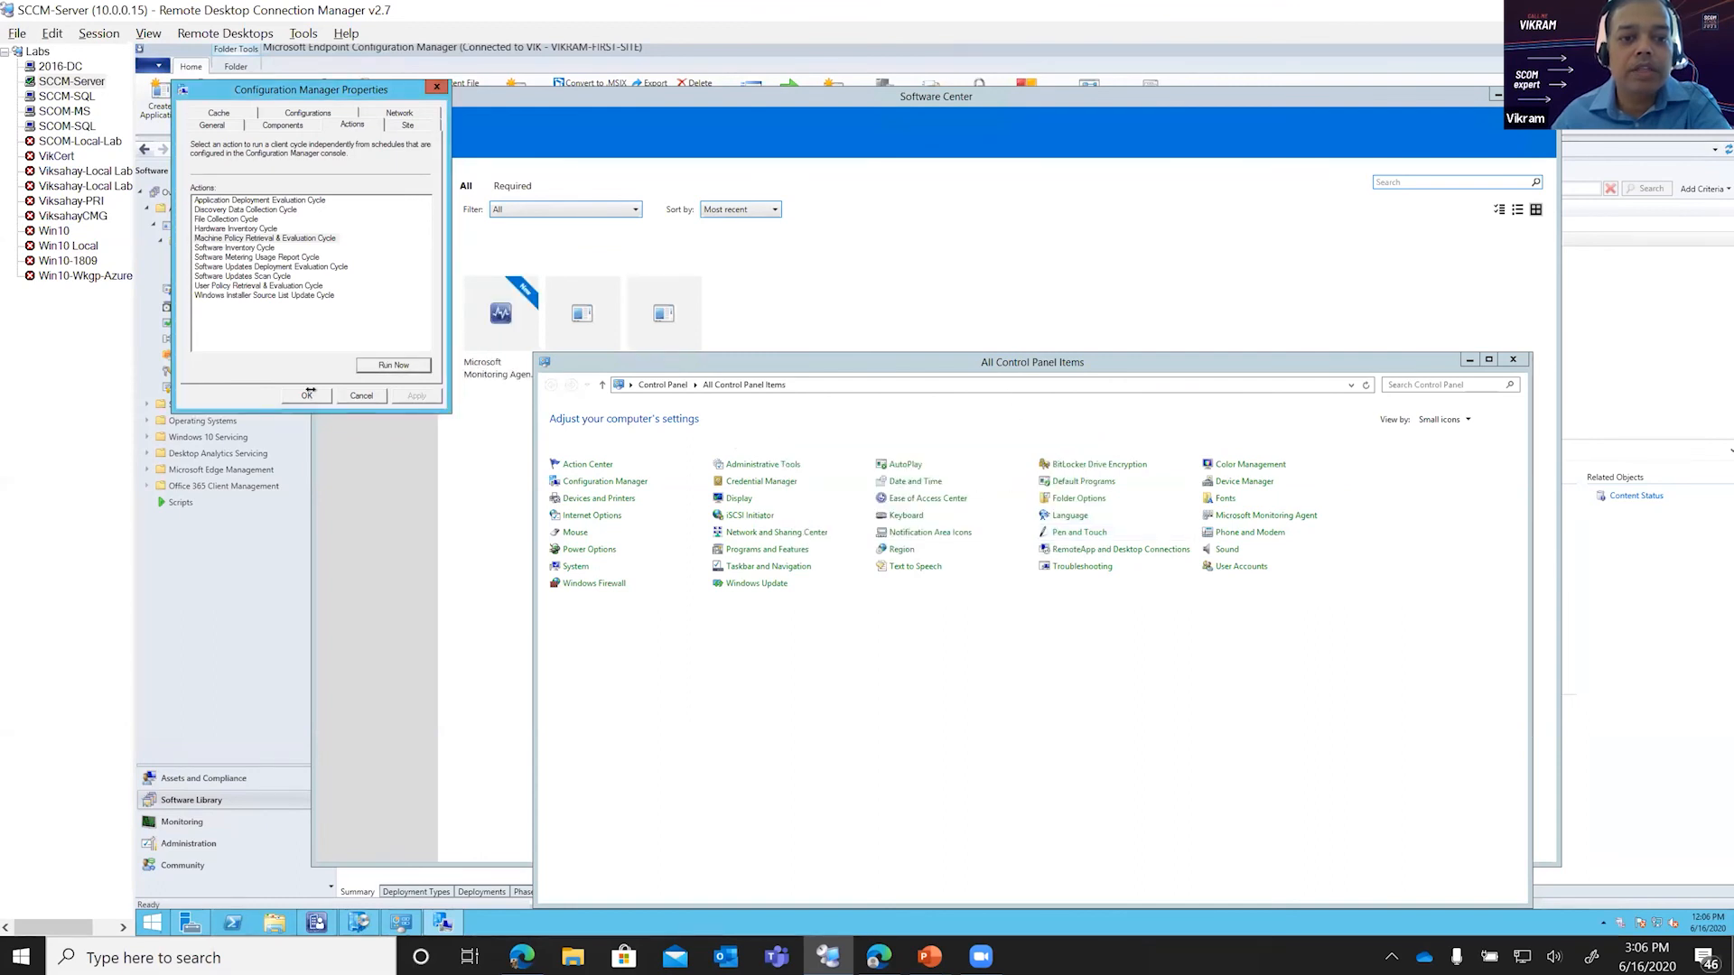
click(307, 395)
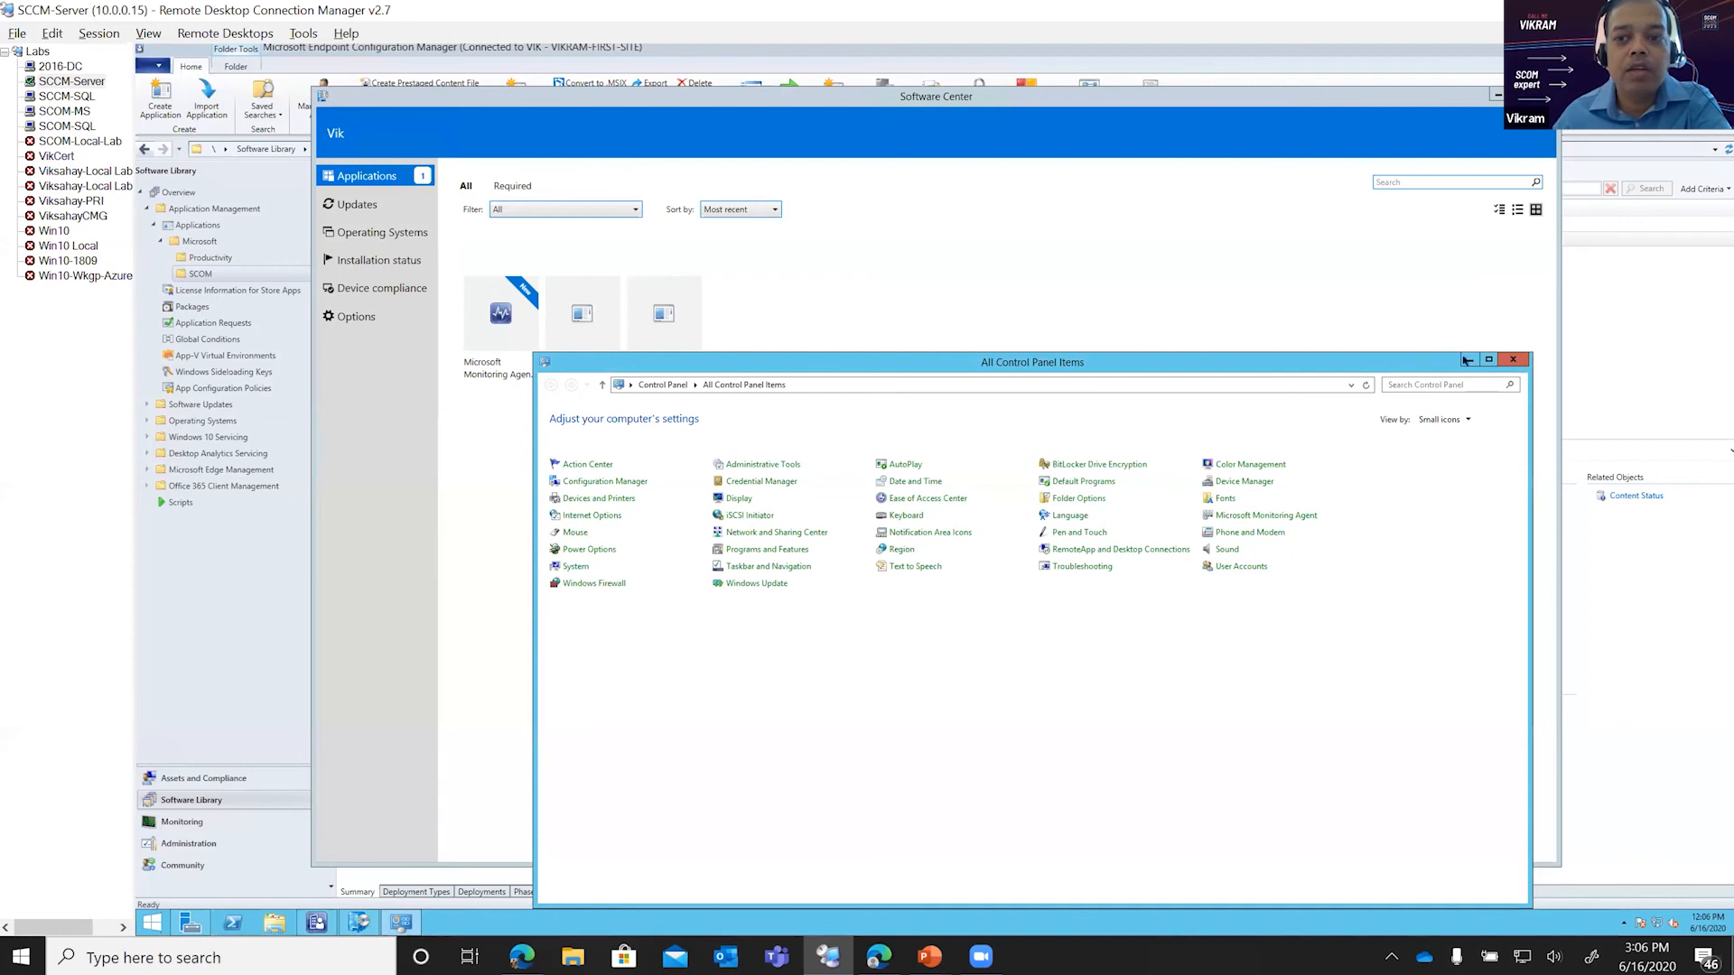
Step: Review the Software Center applications without the Control Panel window, then return to the SCOM applications in the Configuration Manager console
click(1391, 329)
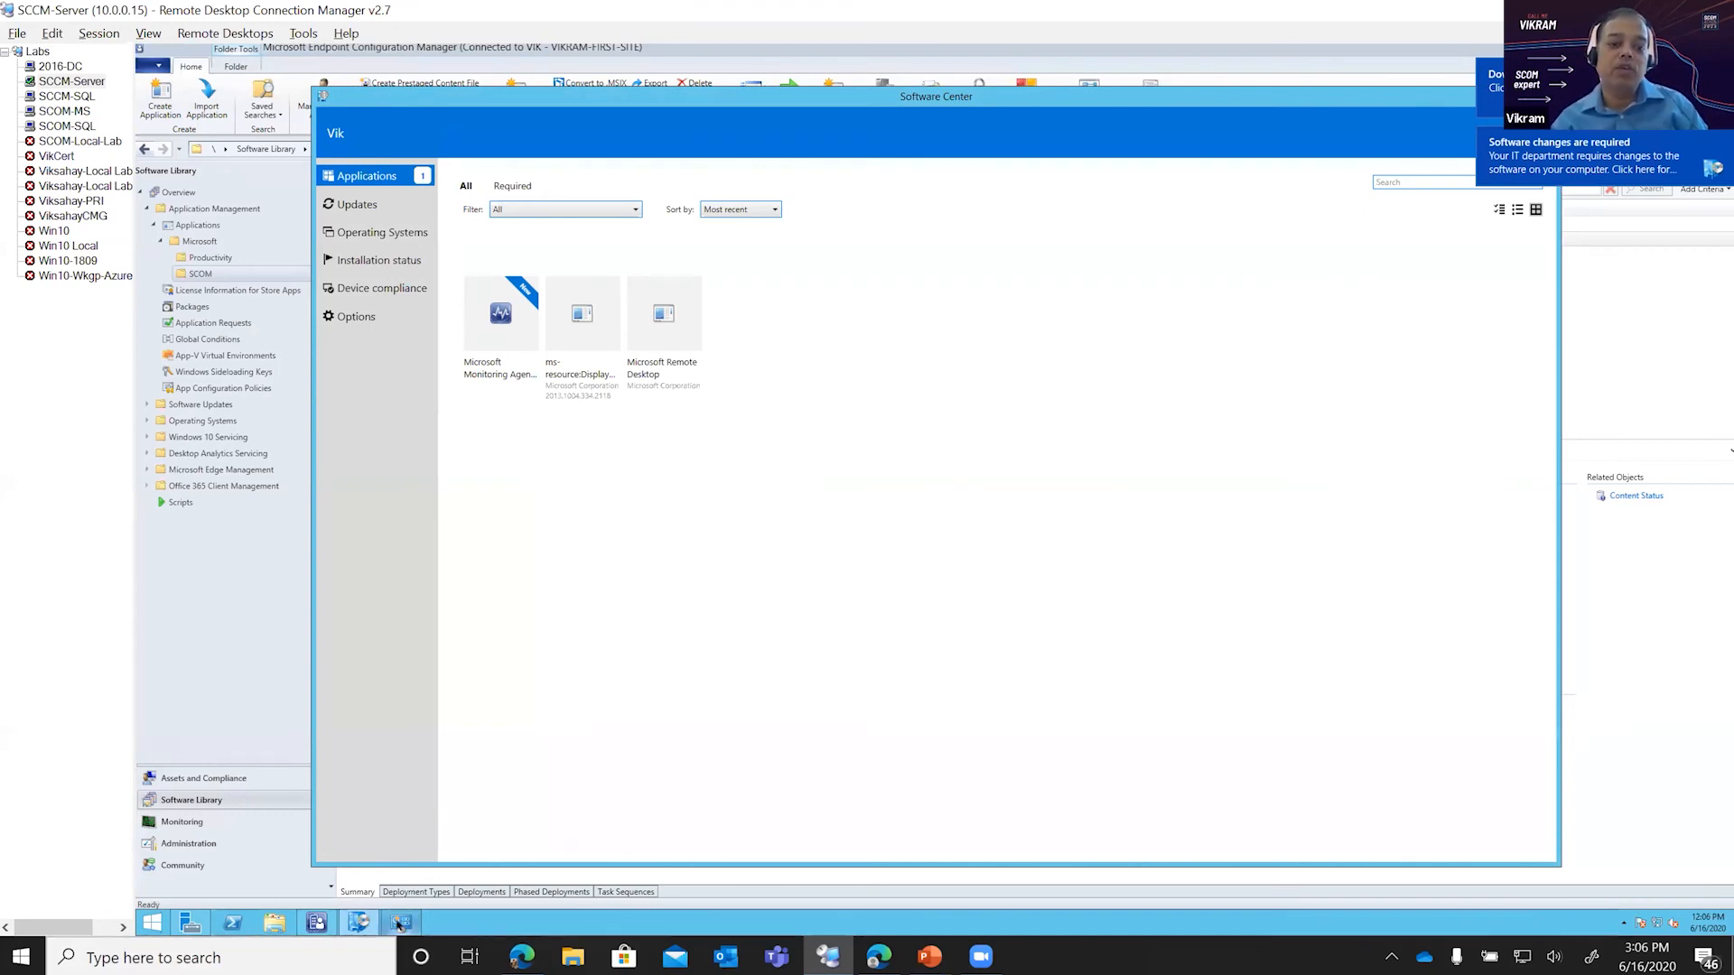
mouse_move(395, 923)
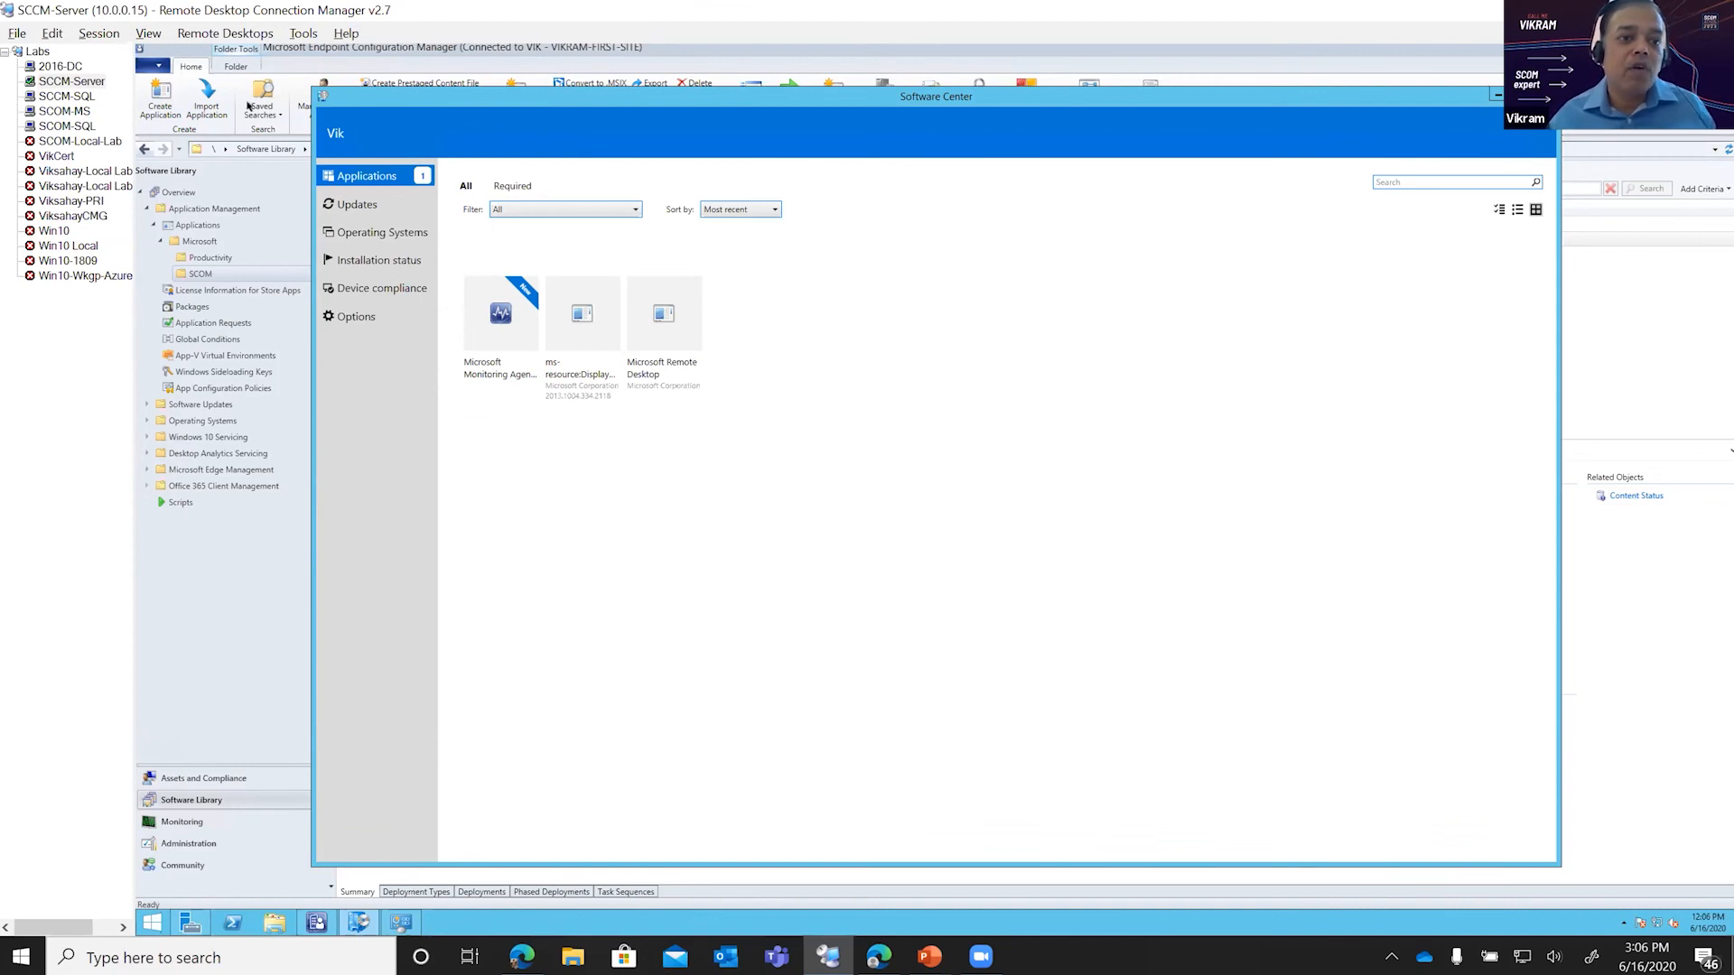
click(199, 275)
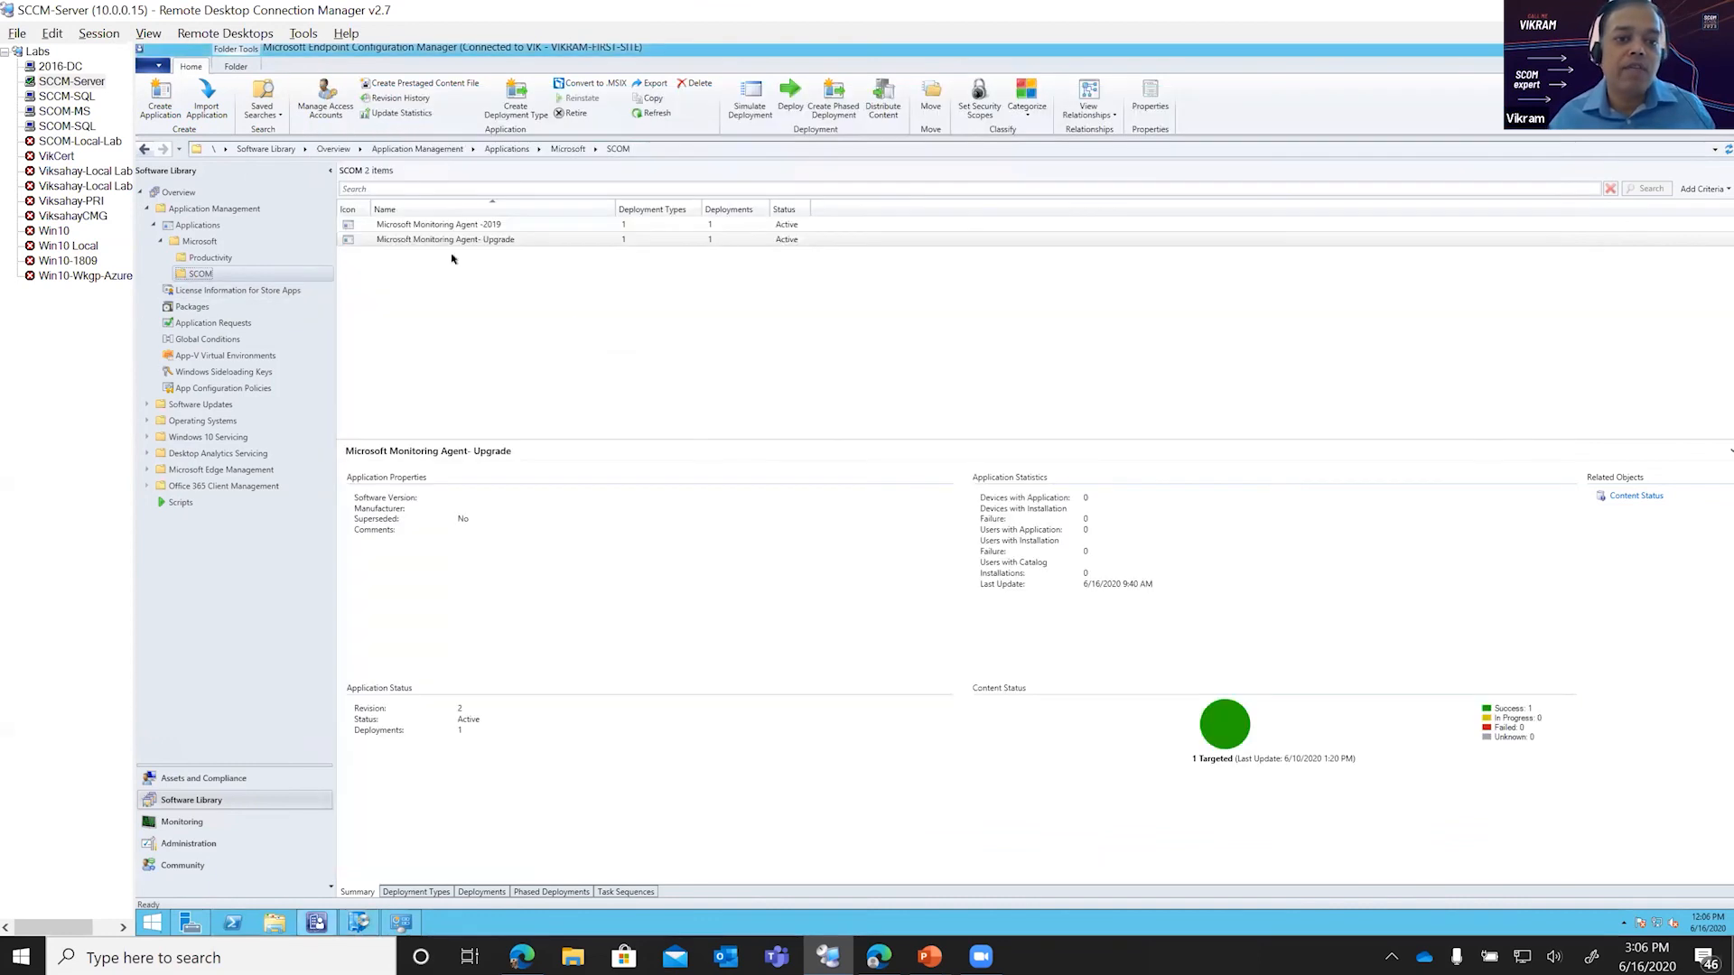
Step: Select the Microsoft Monitoring Agent -2019 application, switch to the 2016-DC session and check the installation status in its Software Center
click(708, 222)
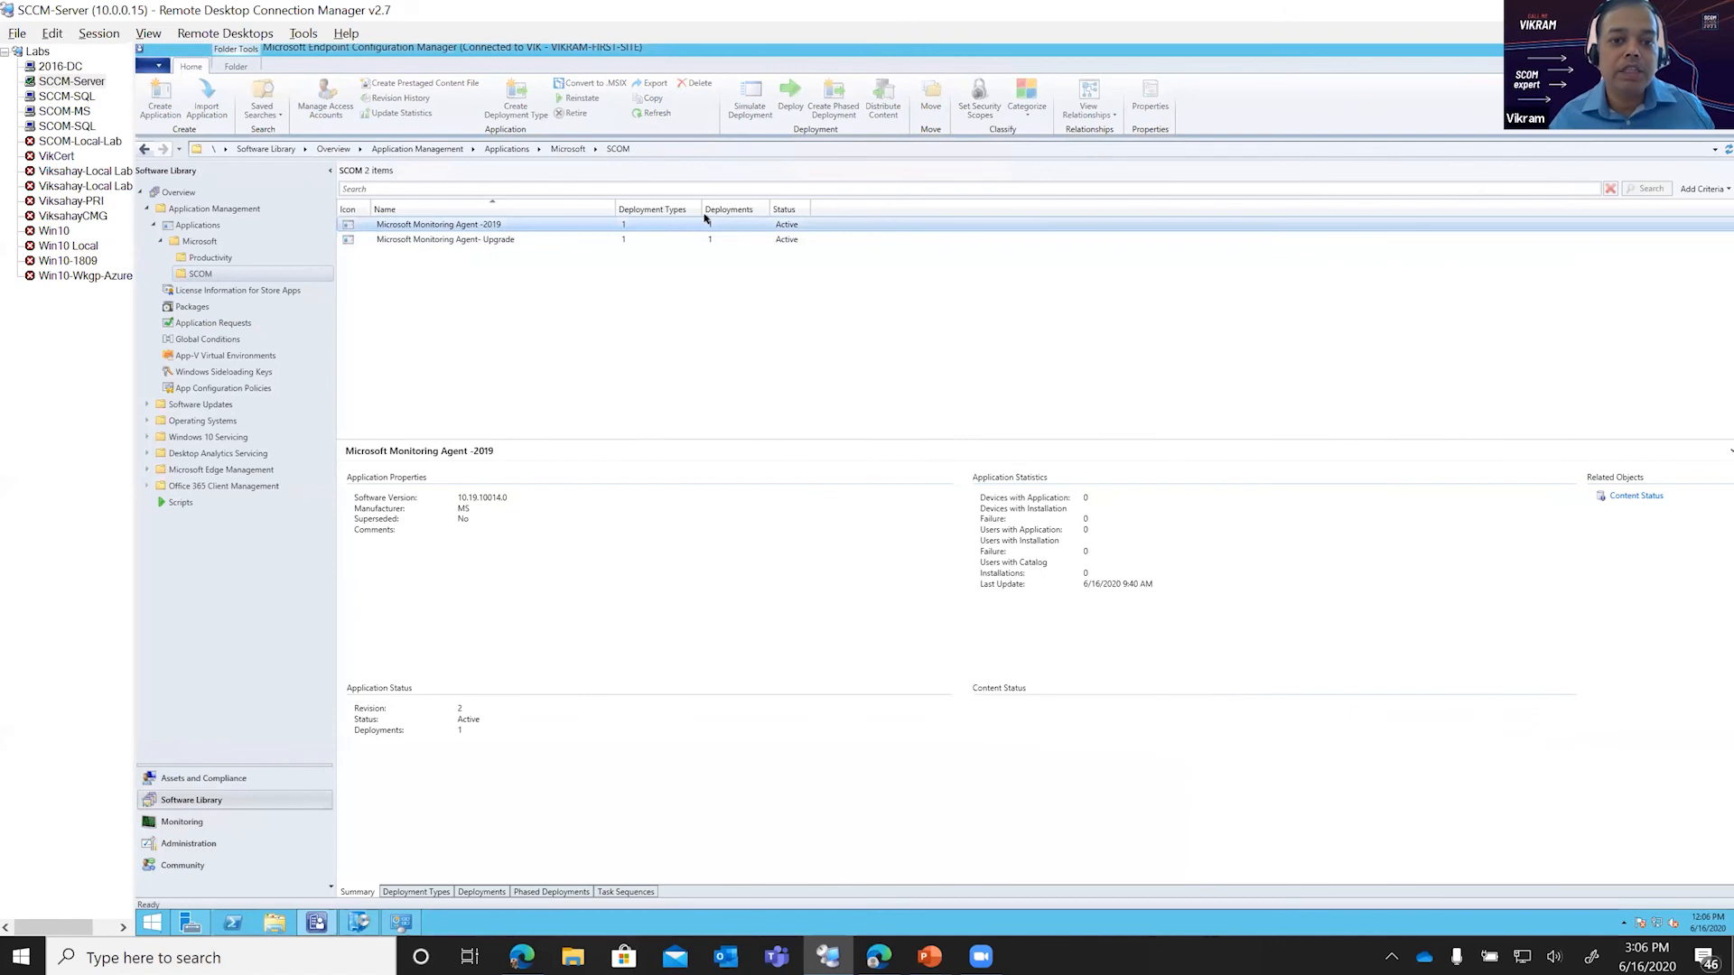
click(61, 66)
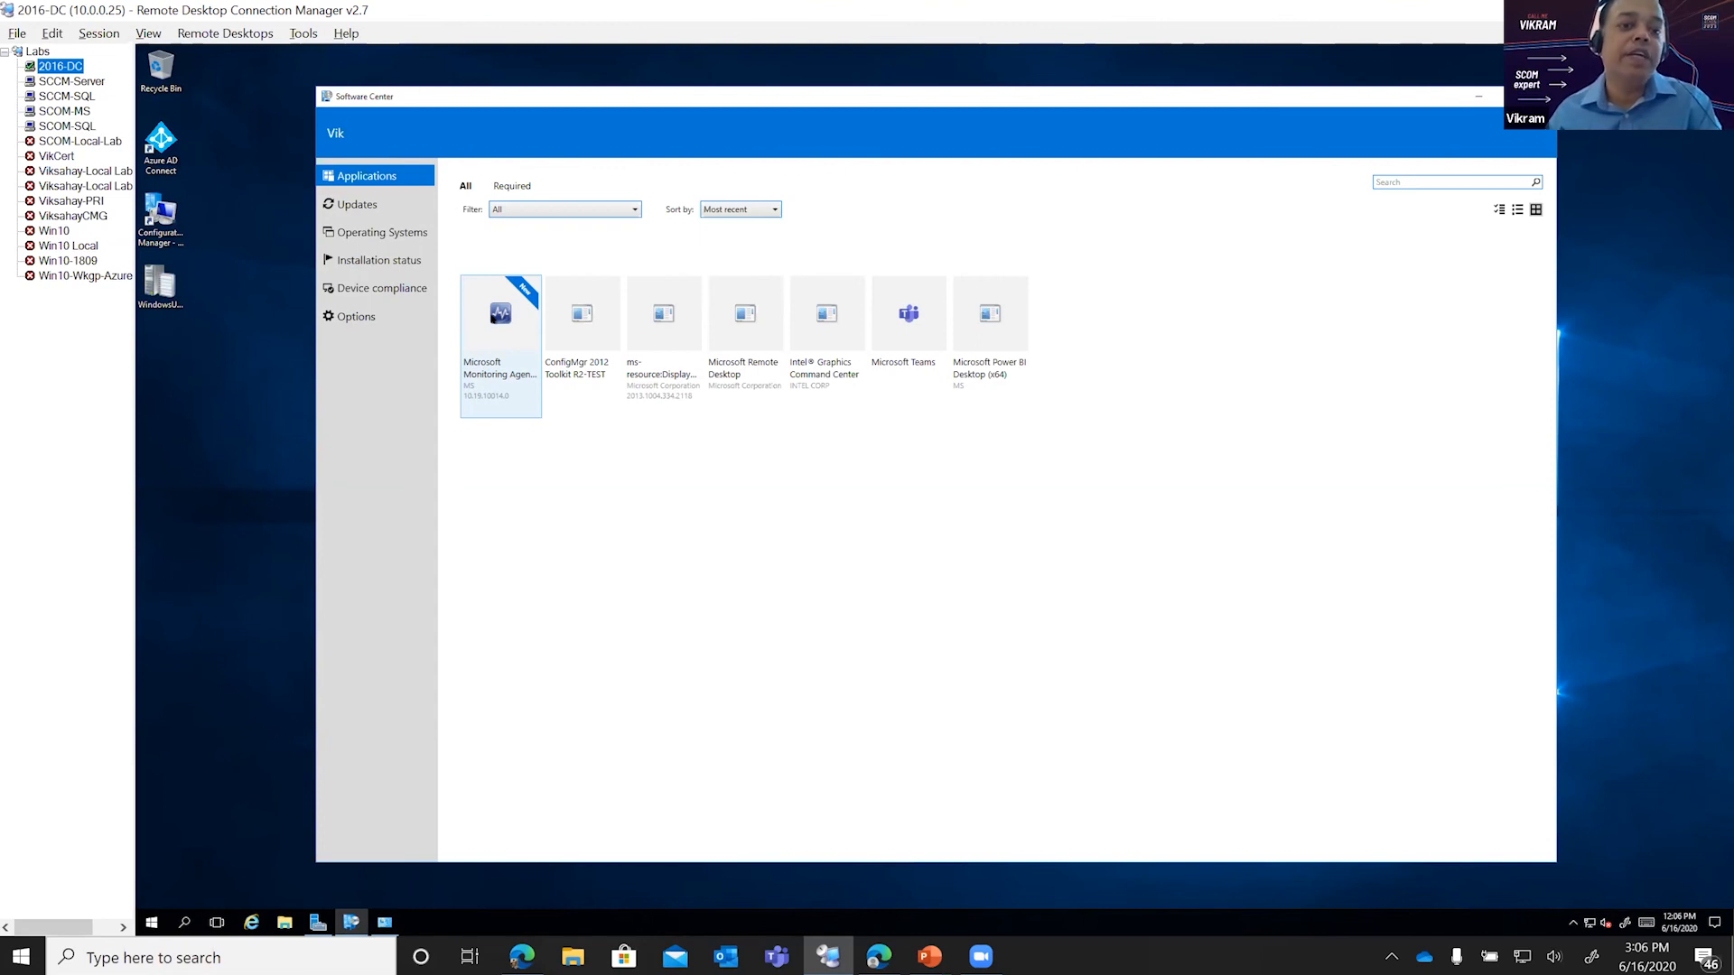
click(393, 268)
click(393, 264)
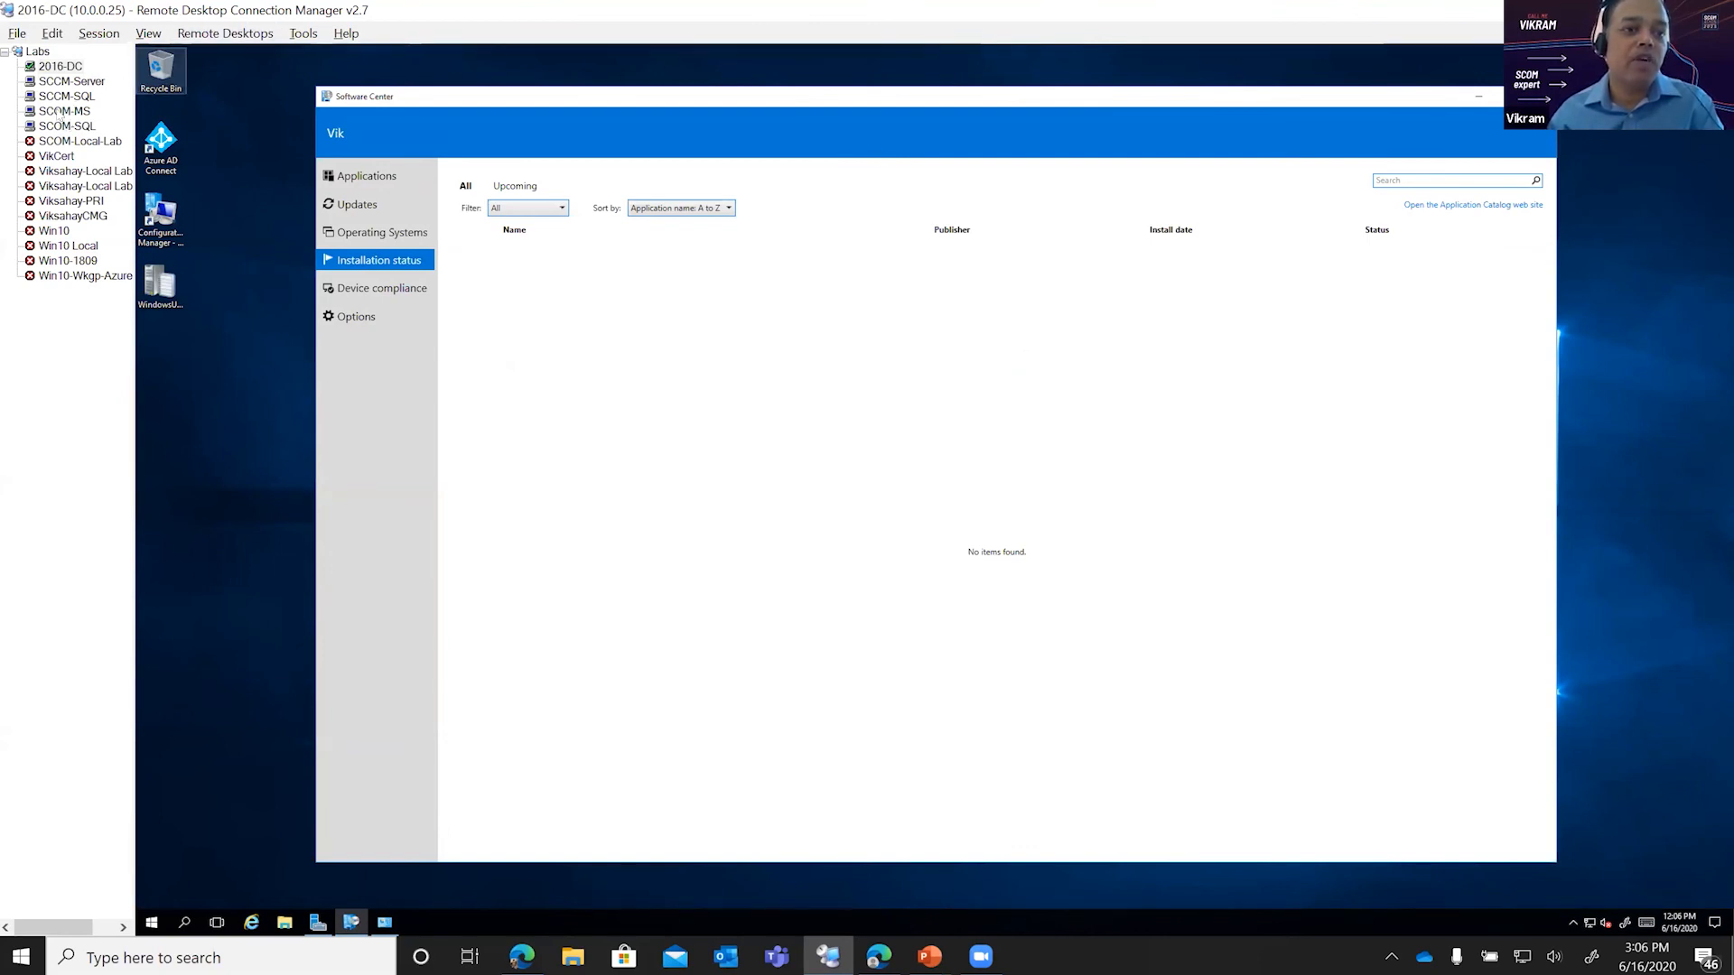
Step: Return to the SCCM-Server session and view the Microsoft Monitoring Agent- Upgrade details from the installation status in Software Center
click(71, 81)
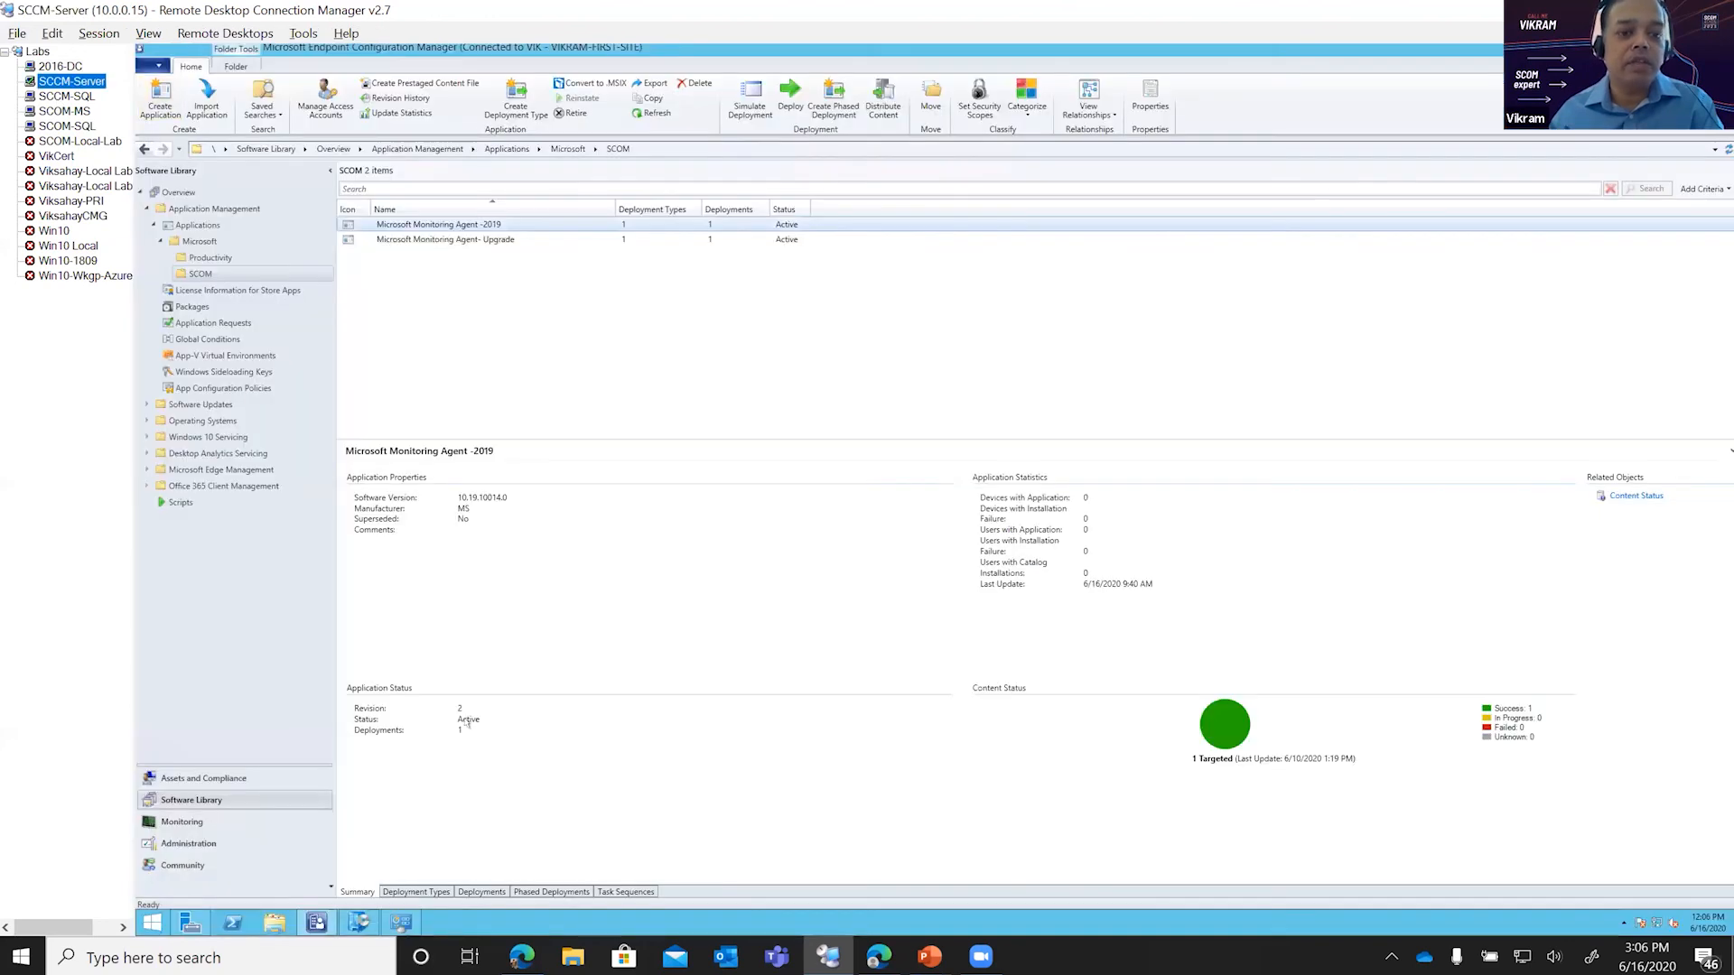
click(402, 922)
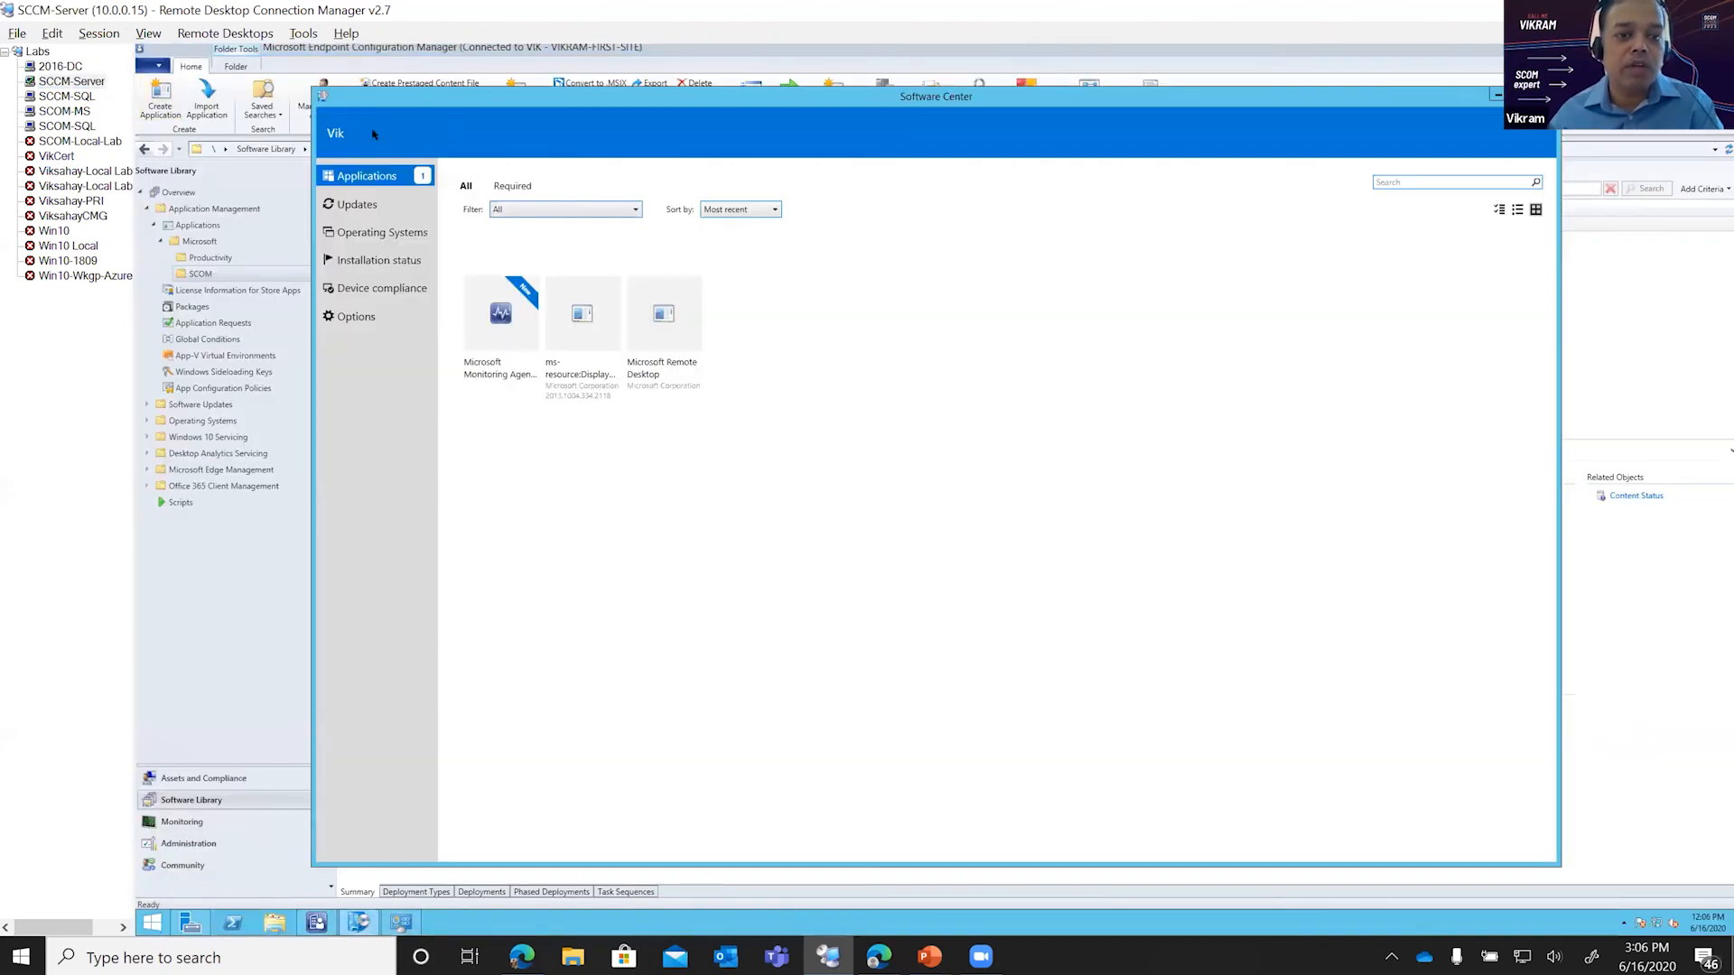
click(357, 261)
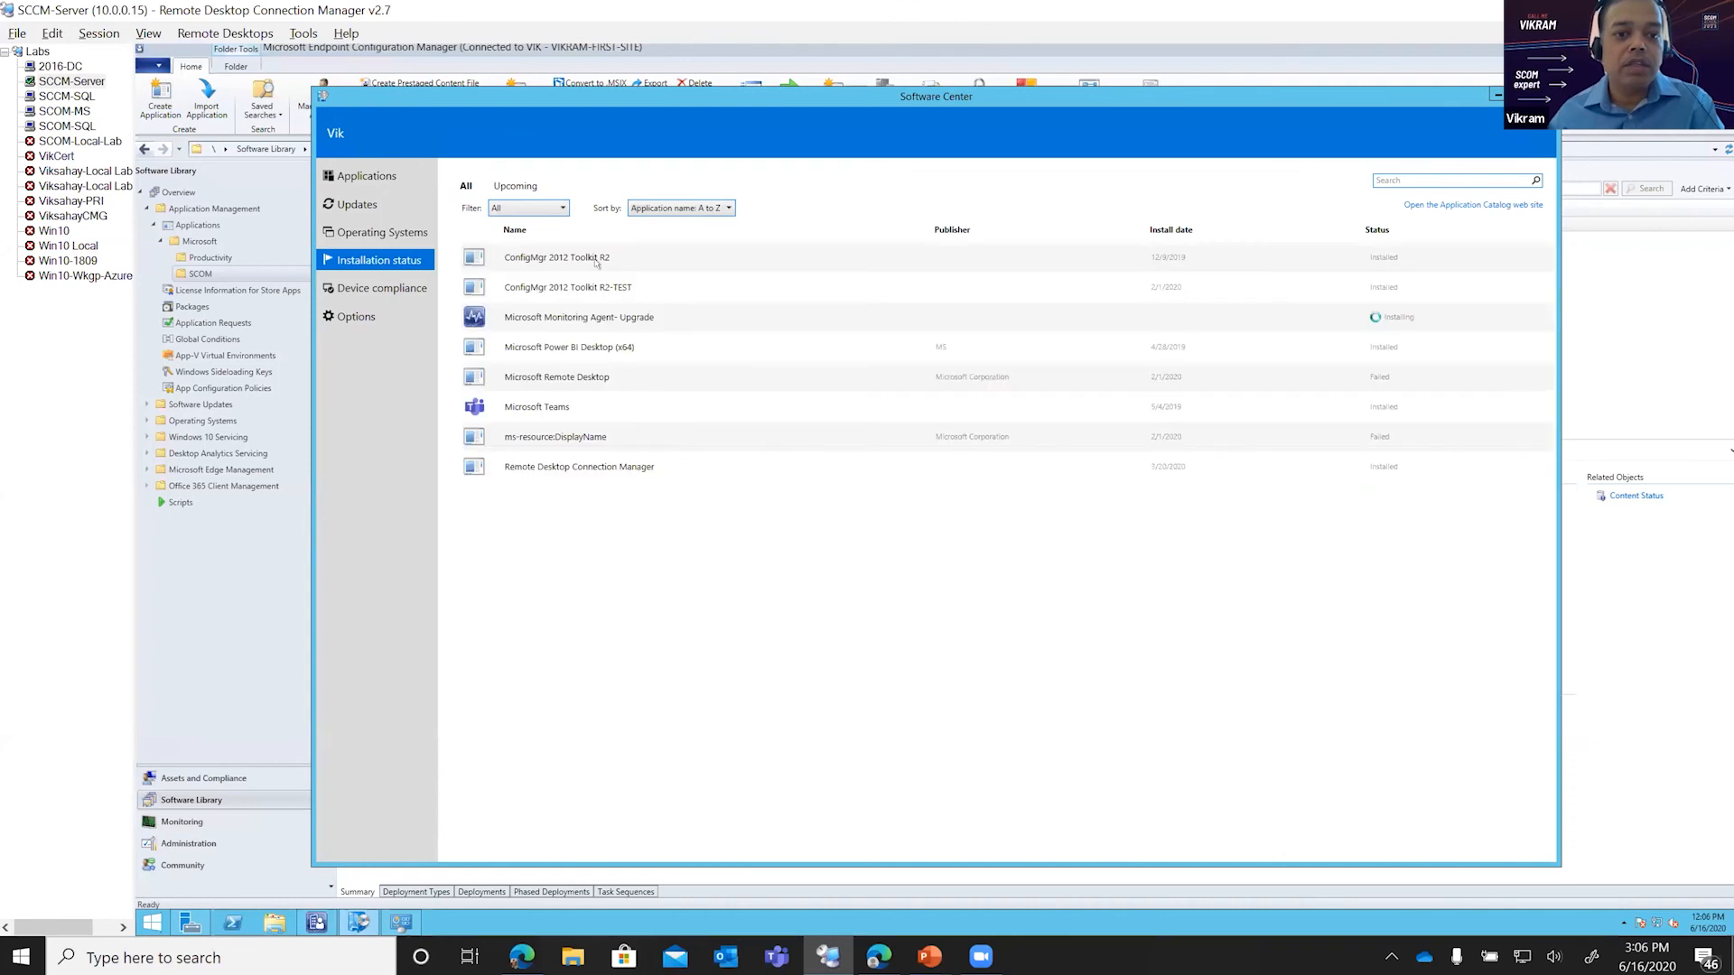
click(554, 319)
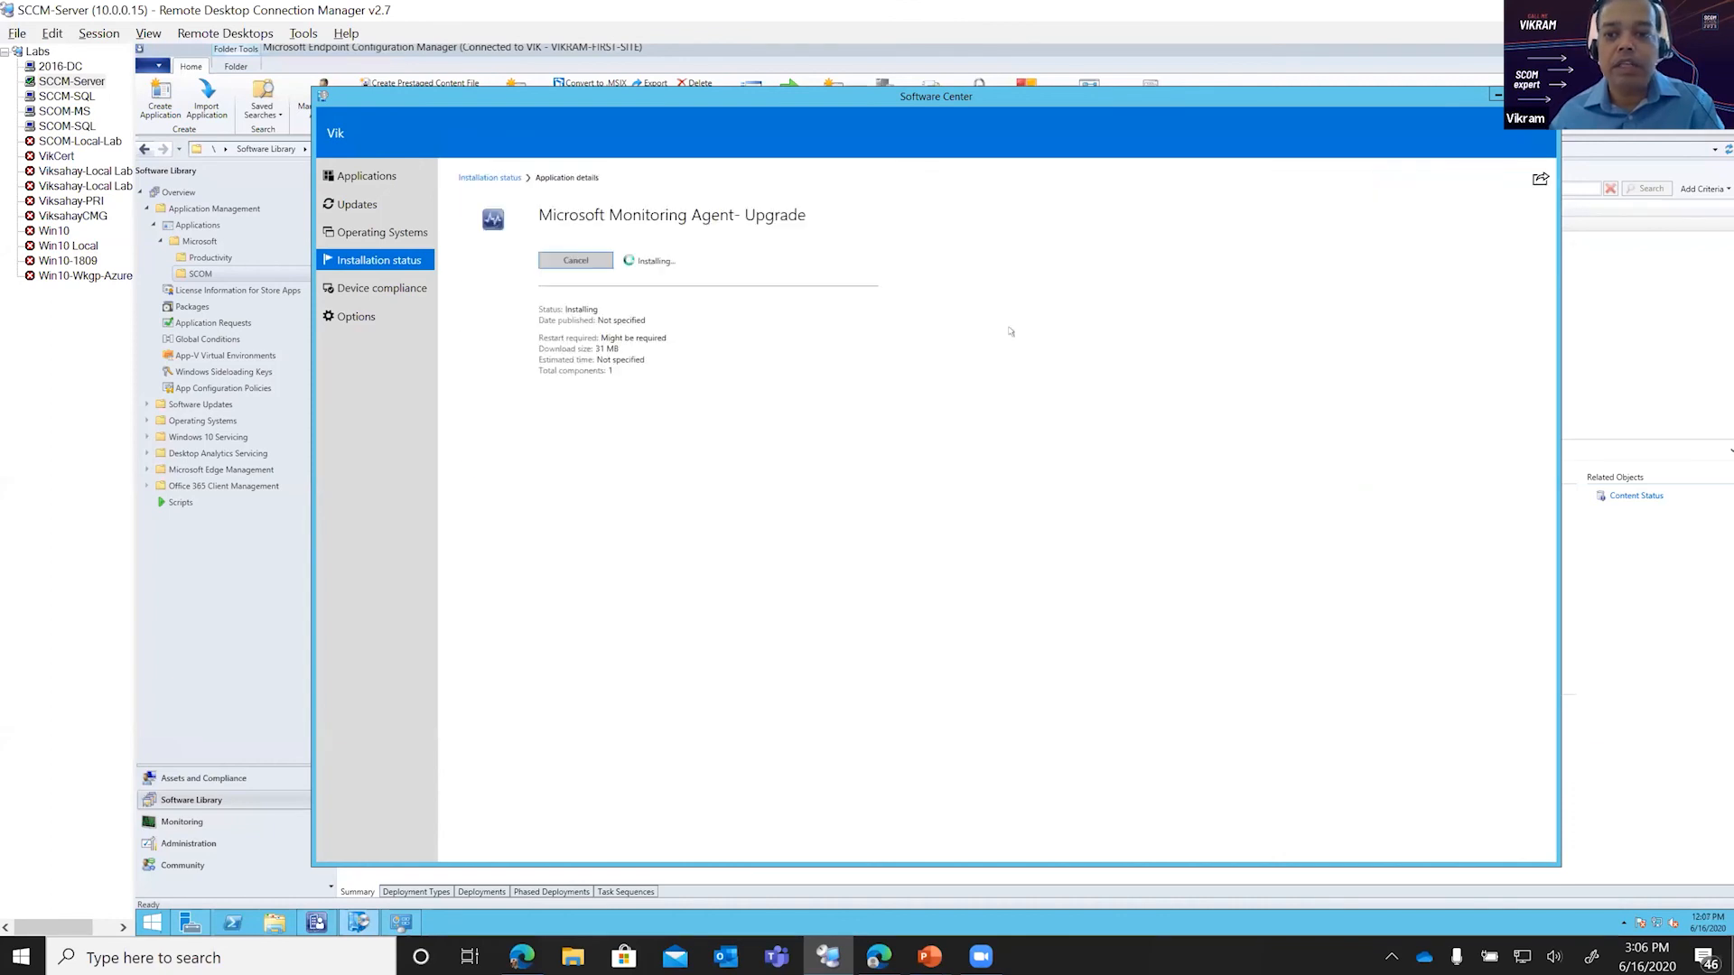